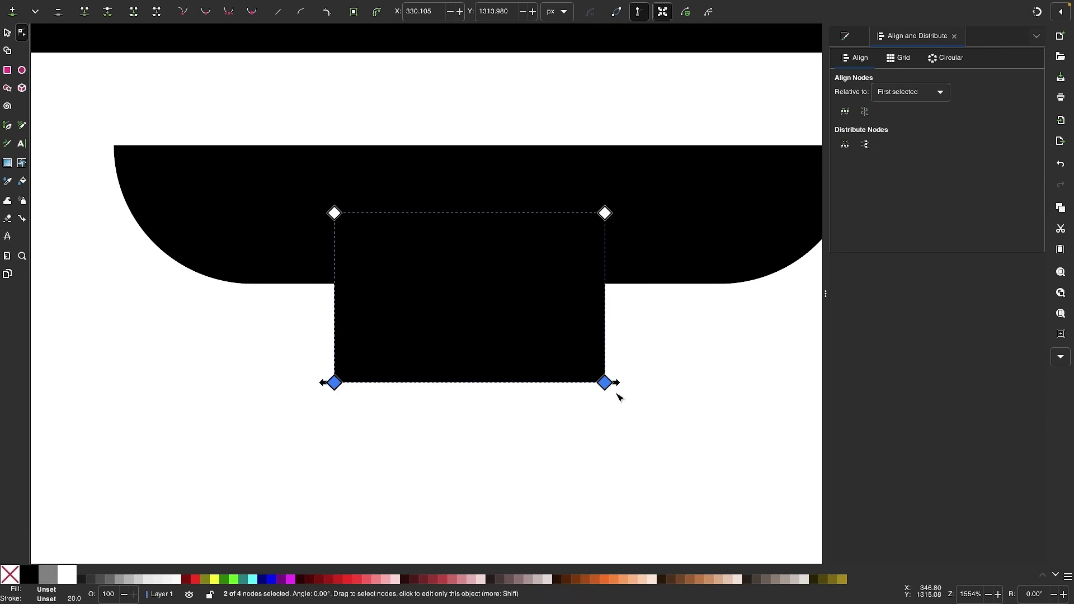
# Pull the two bottom nodes inward and round the narrowed corners with Corners (Fillet/Chamfer).
pyautogui.moveTo(615, 391); pyautogui.dragTo(581, 388)
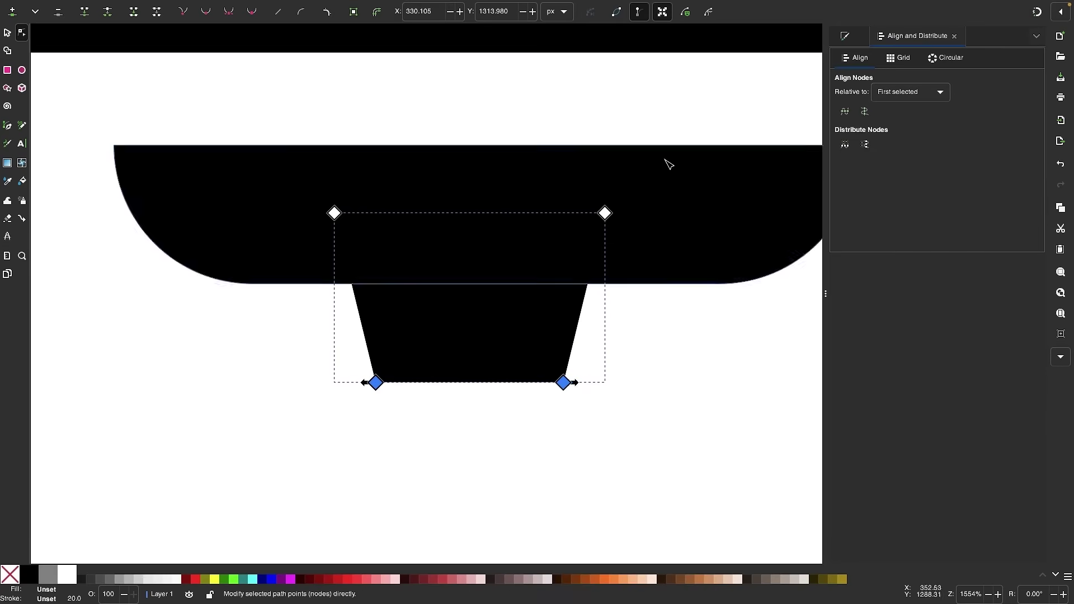
pyautogui.click(327, 11)
pyautogui.moveTo(371, 366); pyautogui.dragTo(360, 351)
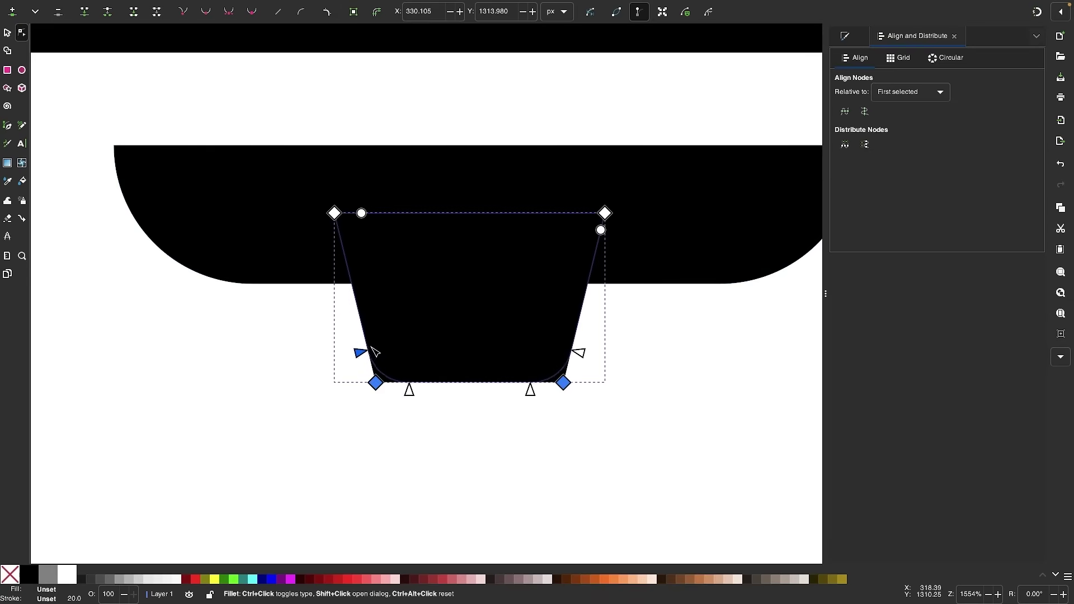
# Return to the Selector tool and scroll down to a blank canvas.
pyautogui.scroll(-2, 530, 476)
pyautogui.click(7, 32)
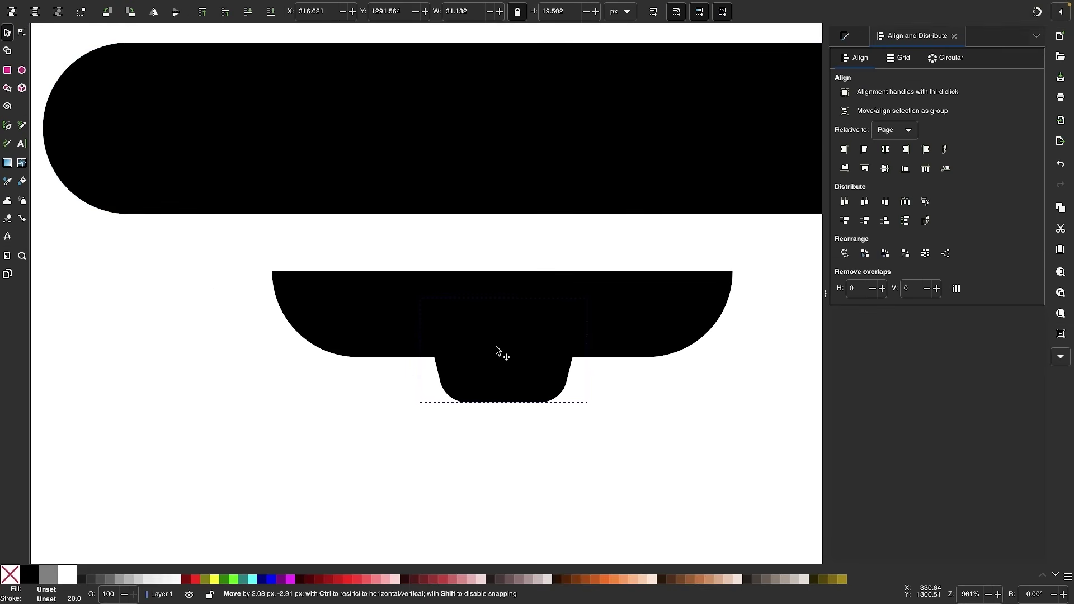
pyautogui.scroll(-2, 498, 352)
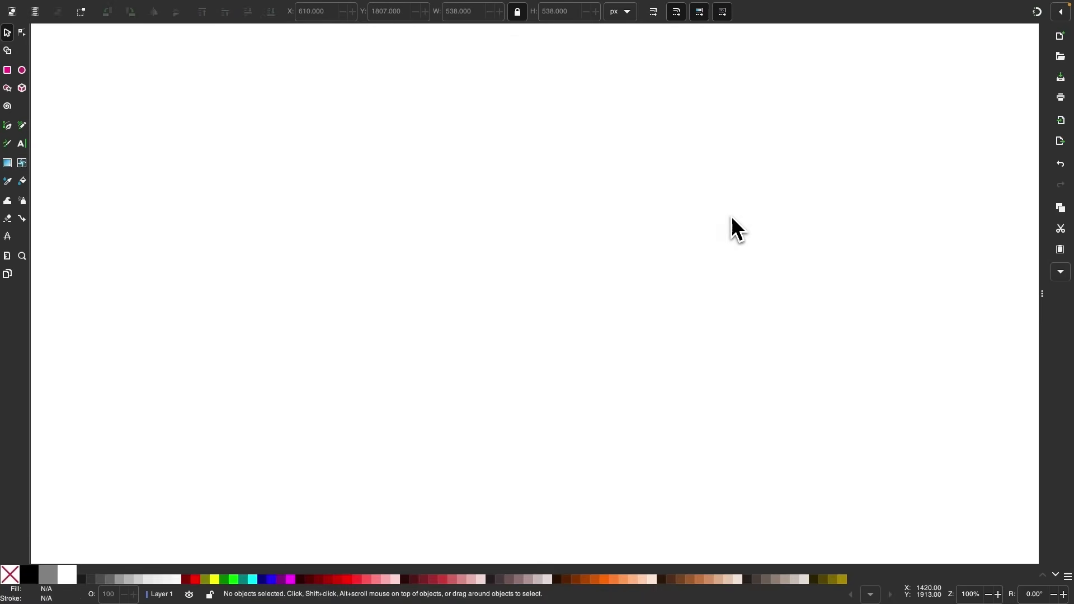
# Draw a black square near the canvas centre and switch to node editing.
pyautogui.click(7, 70)
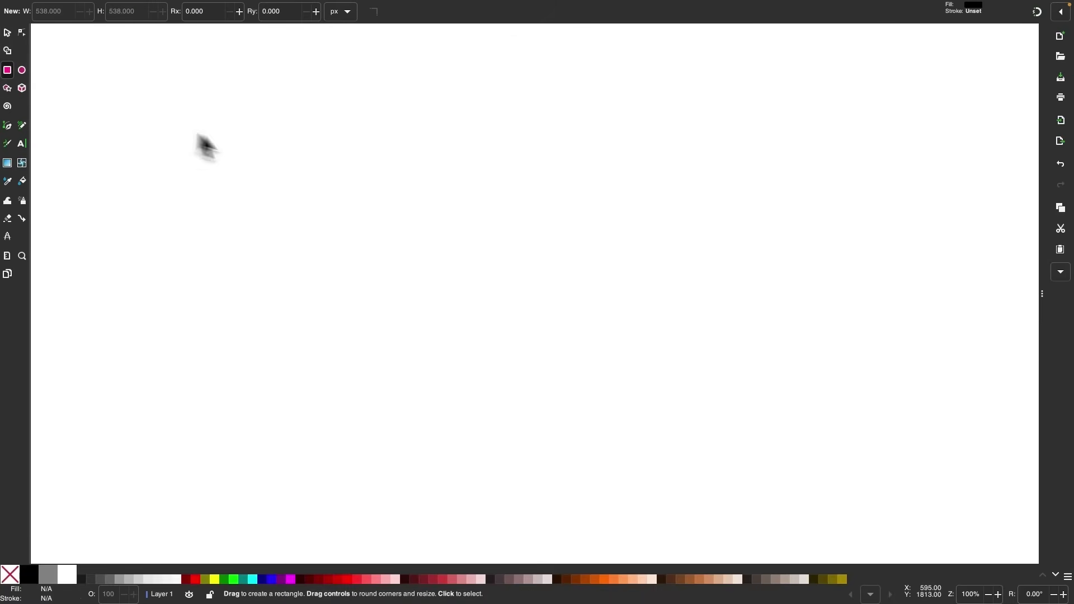
pyautogui.moveTo(367, 148); pyautogui.dragTo(681, 445)
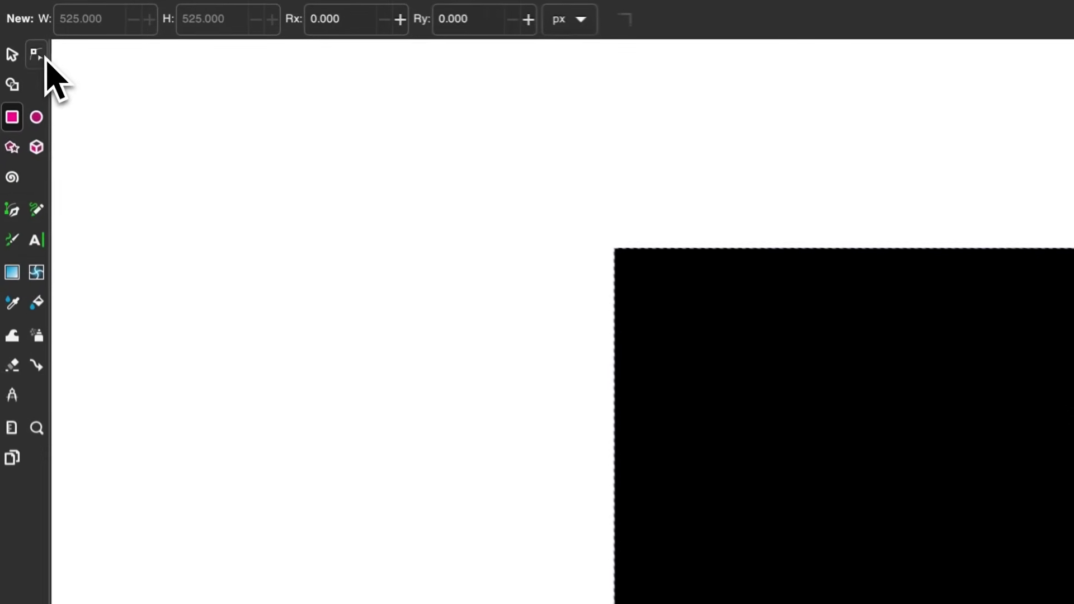
pyautogui.click(45, 58)
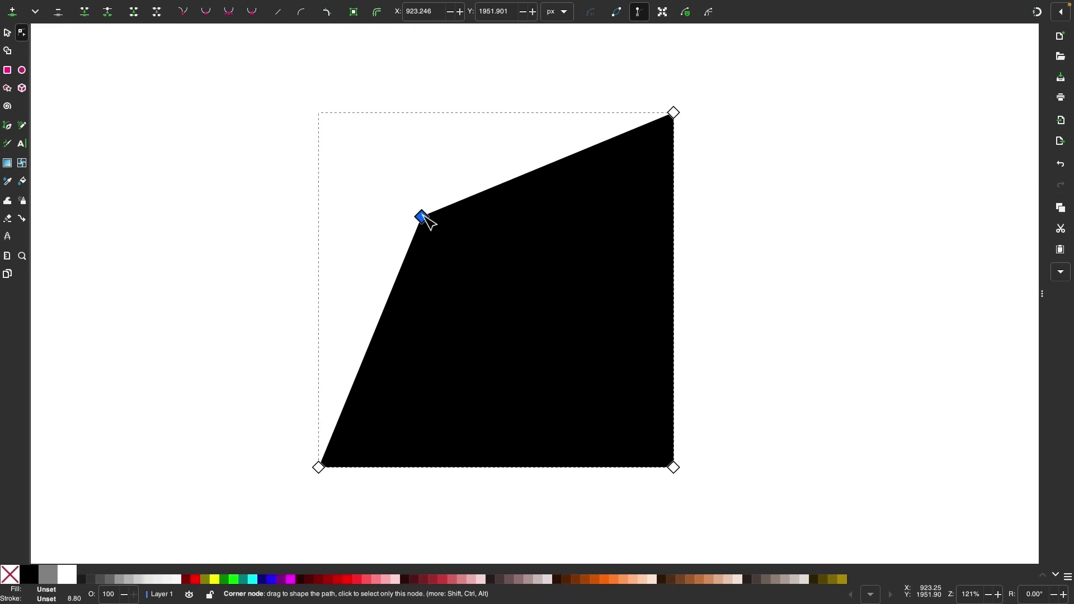
# Undo the corner node drag and fill the square with 20% gray.
pyautogui.hotkey('ctrl', 'z')
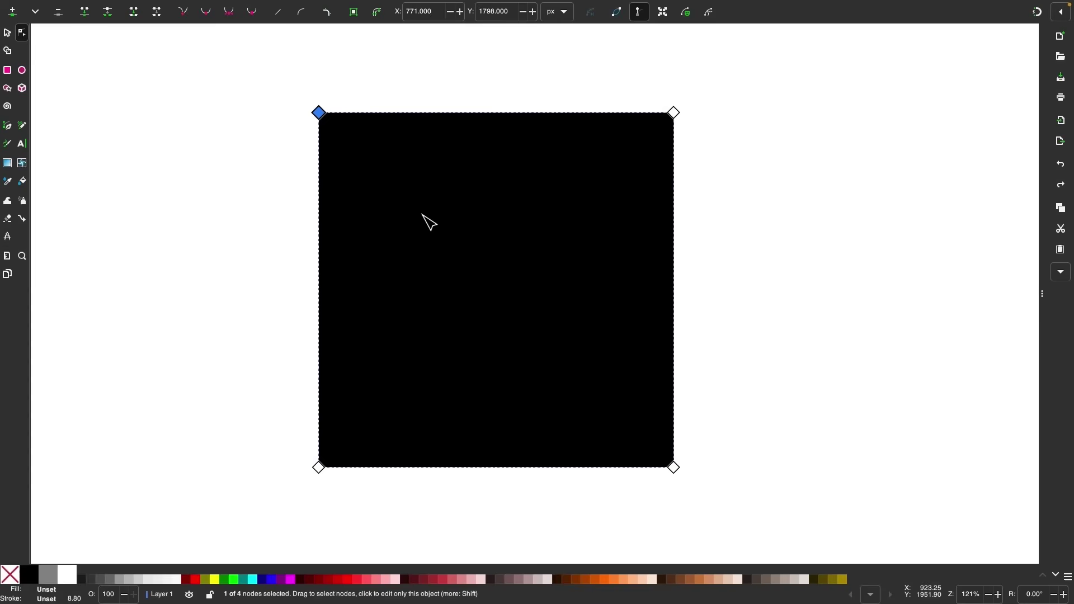
pyautogui.click(141, 582)
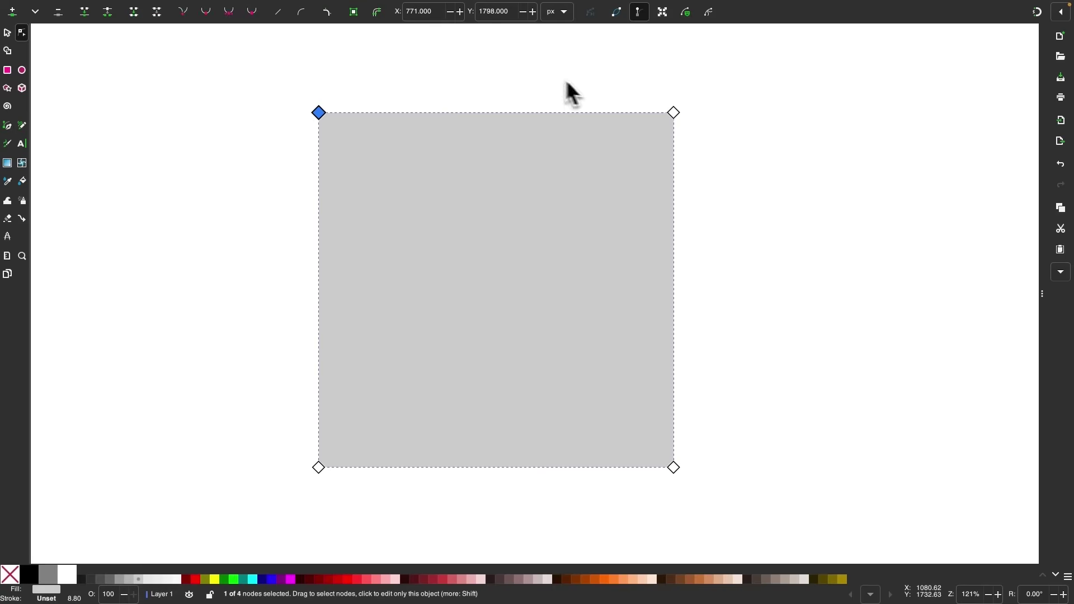
# Bend the square's top edge into an S-shaped wave and fine-tune its curve.
pyautogui.scroll(2, 529, 69)
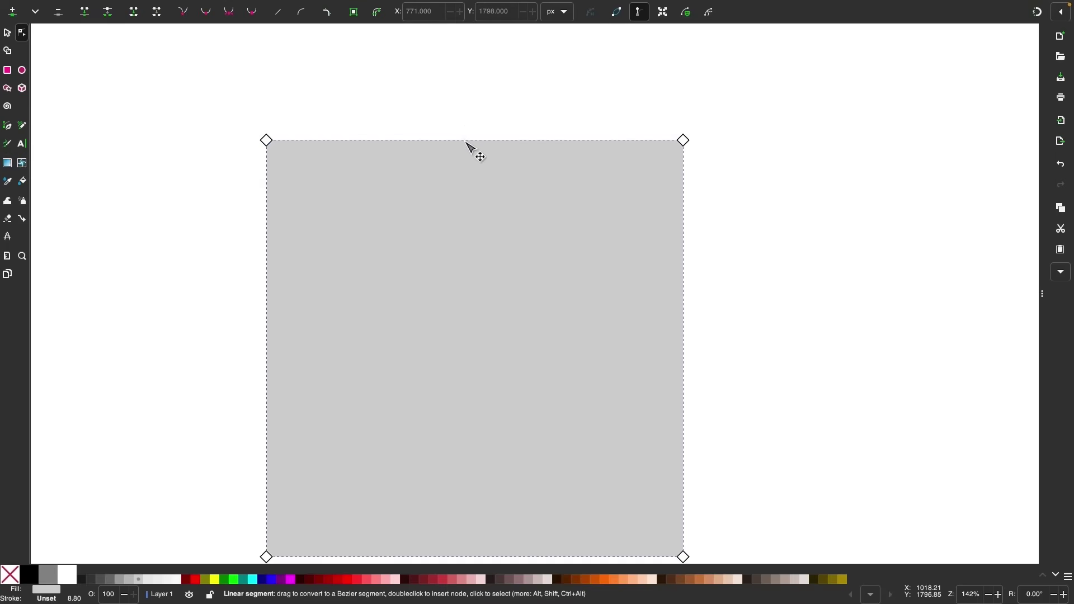
pyautogui.moveTo(468, 142); pyautogui.dragTo(470, 99)
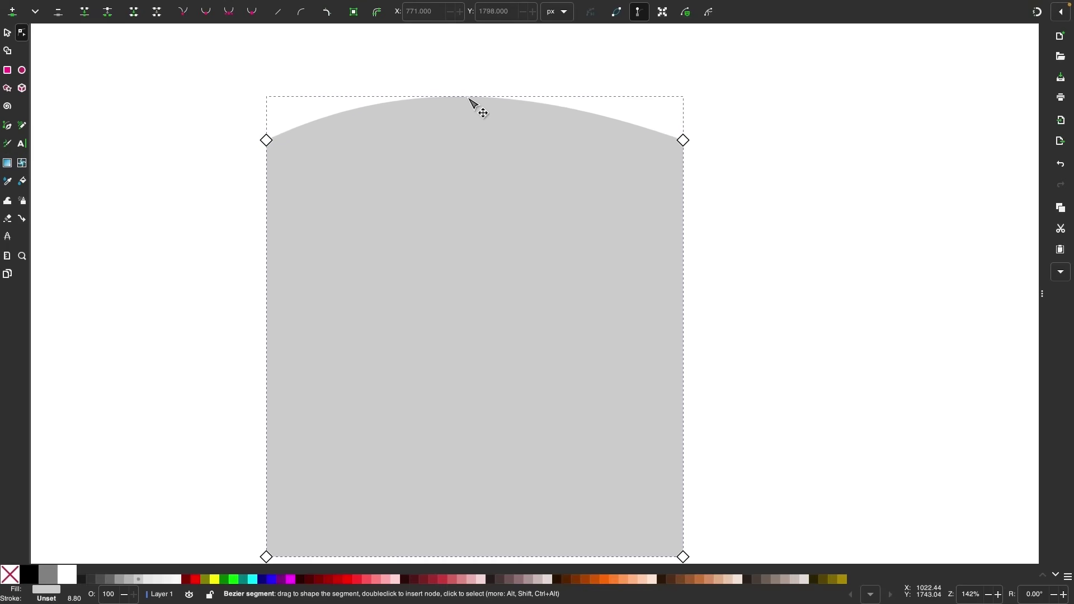
pyautogui.click(267, 142)
pyautogui.click(685, 142)
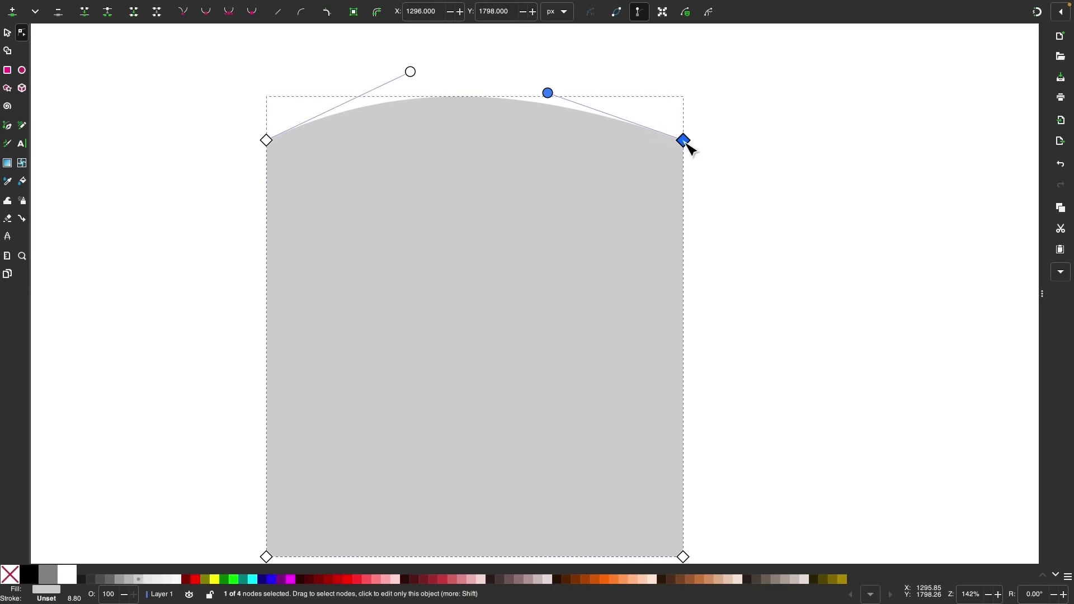
pyautogui.moveTo(411, 72); pyautogui.dragTo(363, 58)
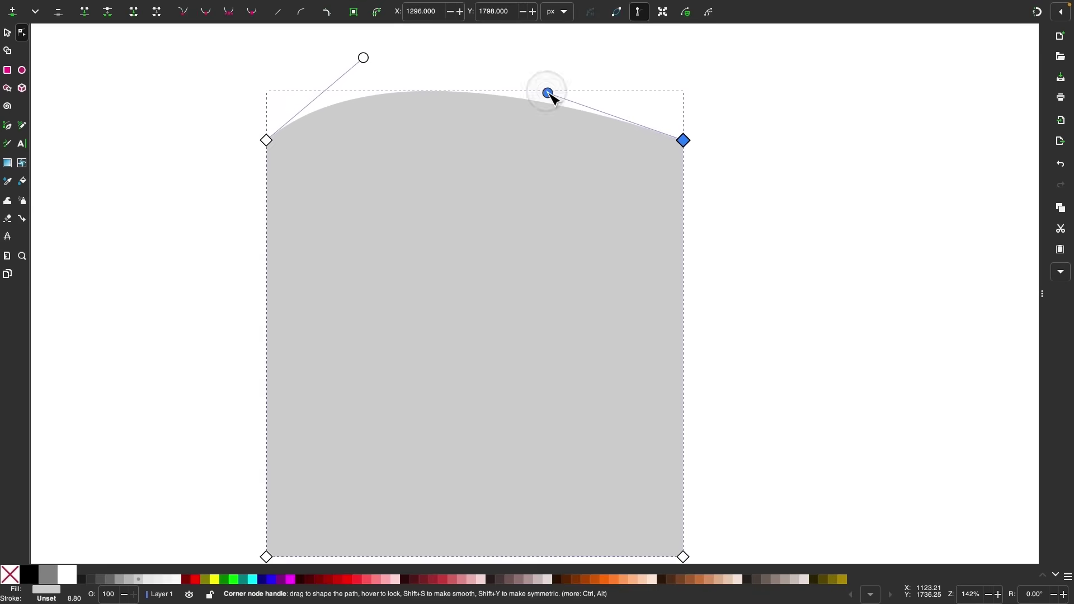
pyautogui.moveTo(548, 93); pyautogui.dragTo(572, 248)
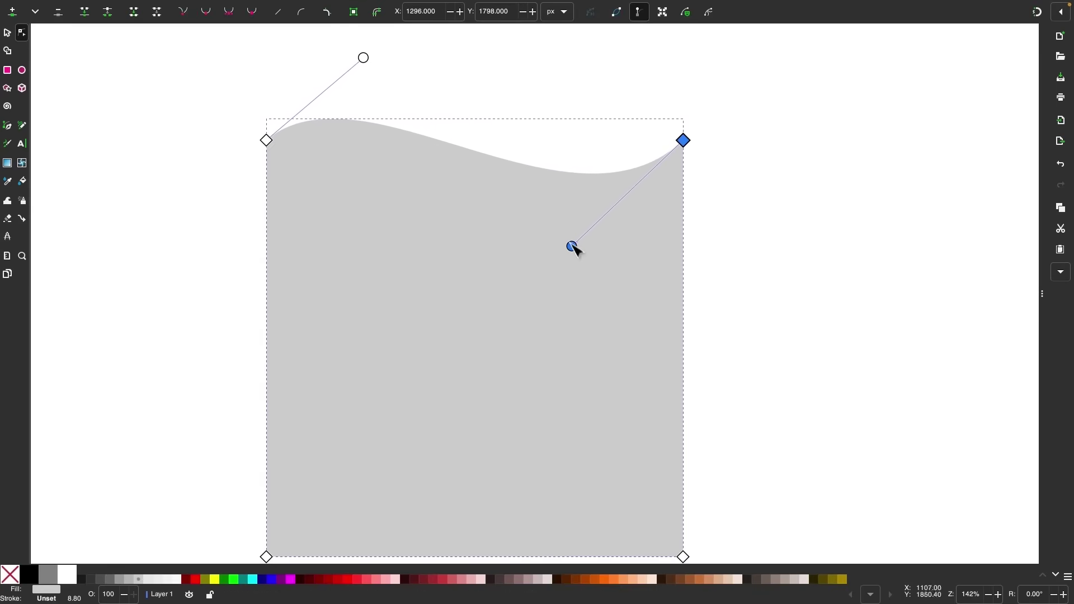
pyautogui.moveTo(364, 58); pyautogui.dragTo(439, 53)
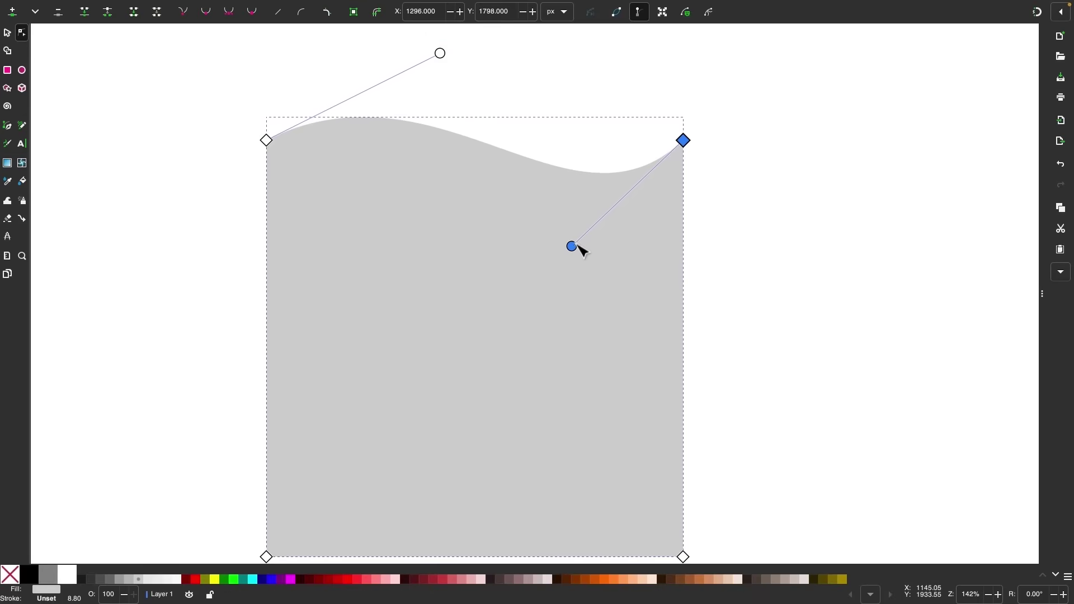
pyautogui.moveTo(577, 246); pyautogui.dragTo(539, 240)
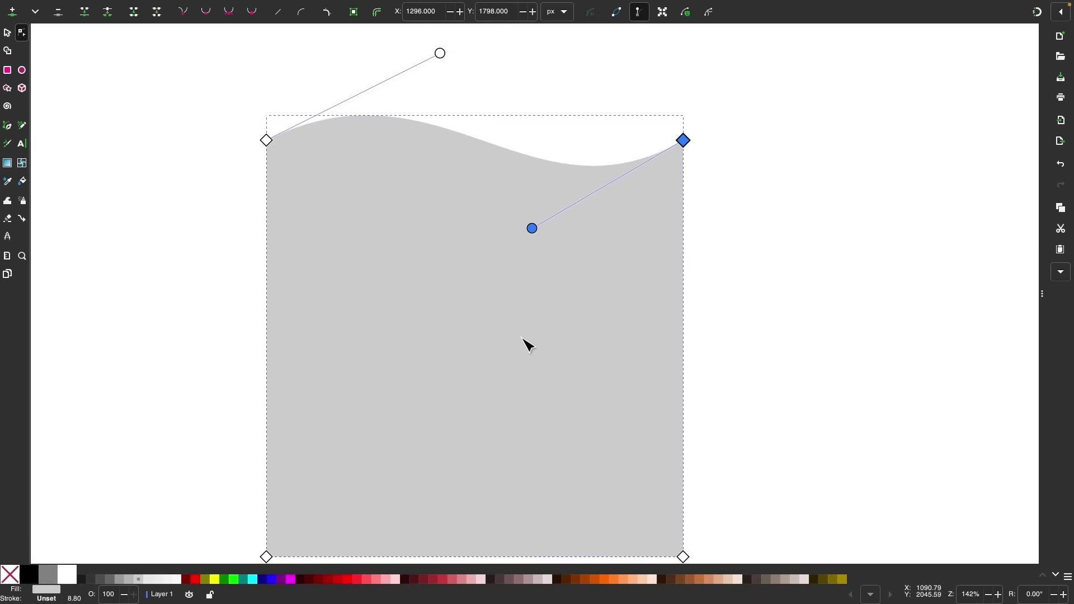
# Curve the bottom edge into a matching S-shaped wave.
pyautogui.scroll(-5, 528, 346)
pyautogui.scroll(2, 529, 345)
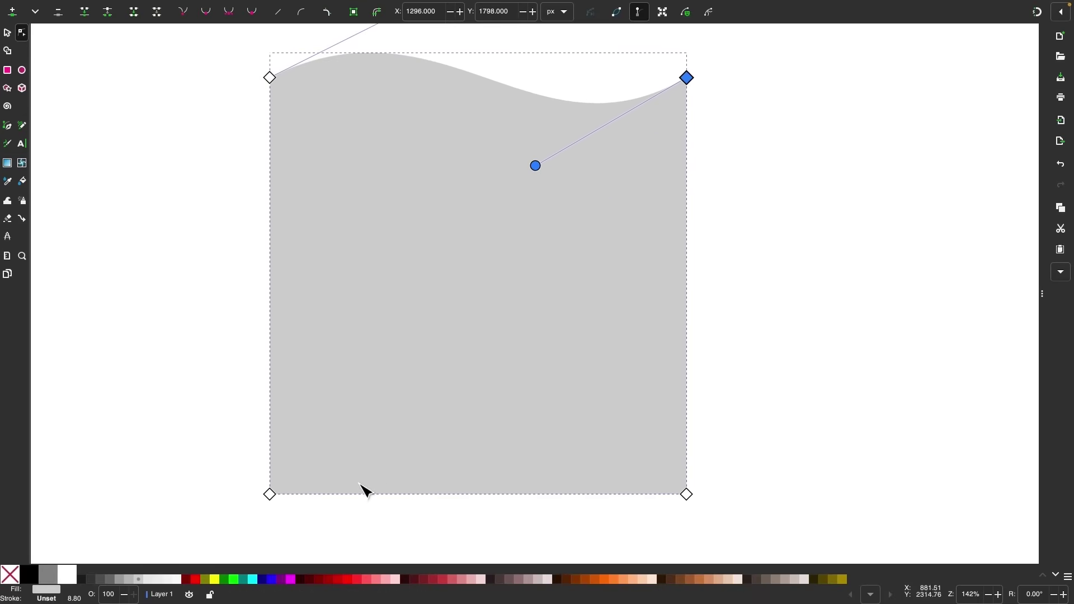
pyautogui.moveTo(360, 496); pyautogui.dragTo(371, 446)
pyautogui.scroll(-3, 532, 455)
pyautogui.hscroll(1, 532, 456)
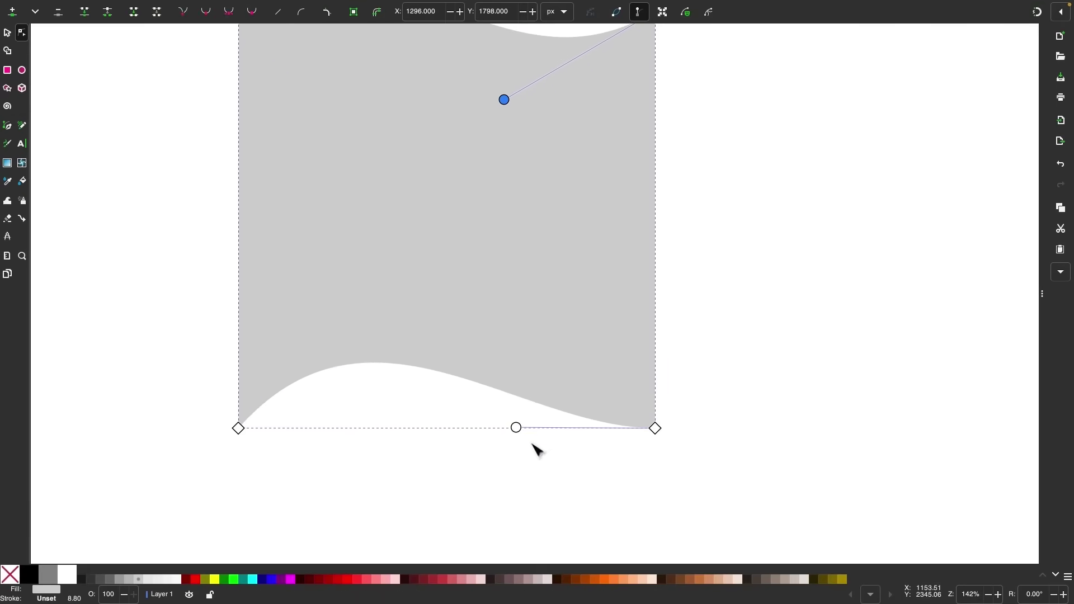
pyautogui.moveTo(516, 428); pyautogui.dragTo(518, 475)
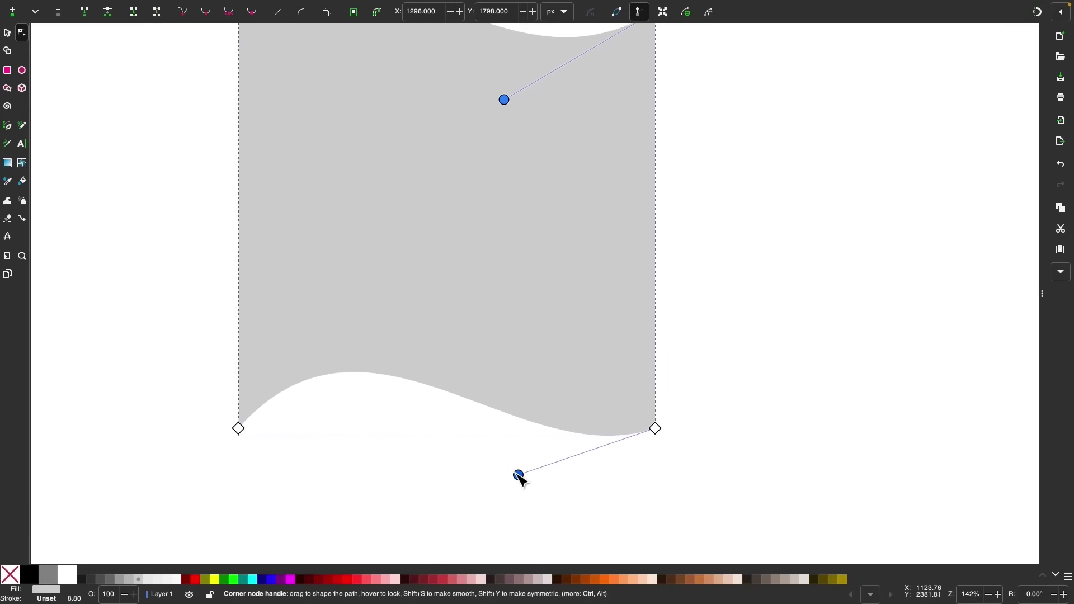
pyautogui.click(238, 428)
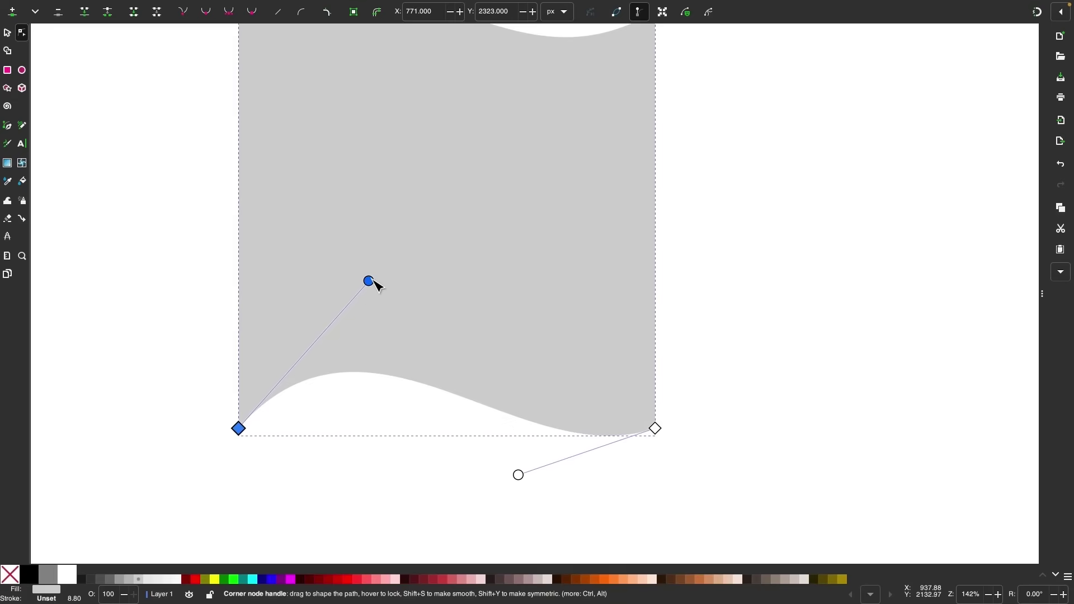
pyautogui.moveTo(374, 285); pyautogui.dragTo(412, 331)
pyautogui.keyDown('ctrl'); pyautogui.scroll(-1, 412, 331); pyautogui.keyUp('ctrl')
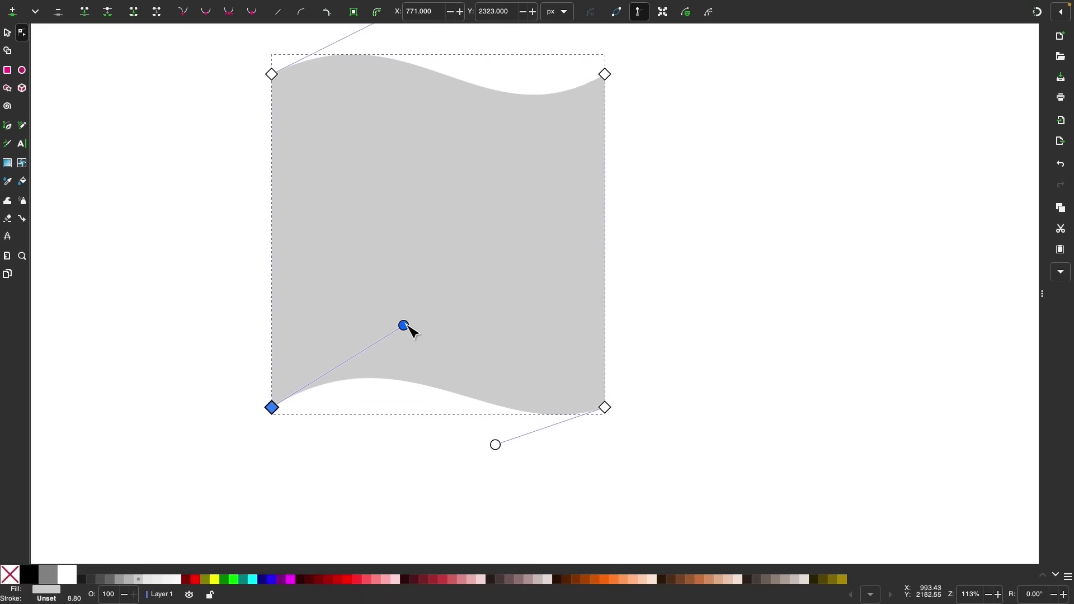
pyautogui.scroll(1, 476, 278)
# Select both bottom corner nodes and shift them left to slant the flag.
pyautogui.click(690, 501)
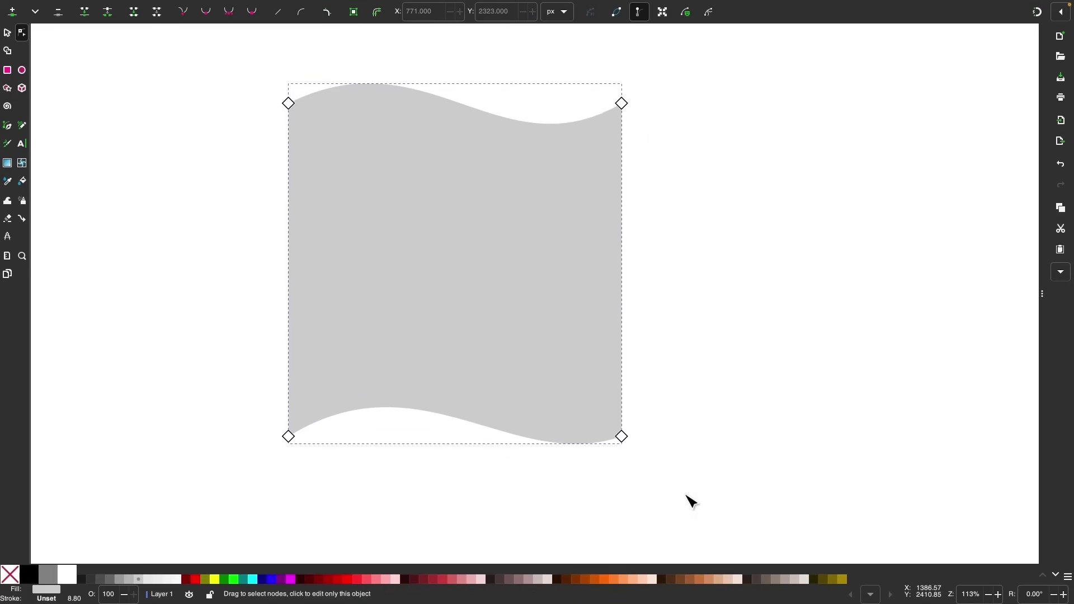
pyautogui.moveTo(685, 492); pyautogui.dragTo(215, 402)
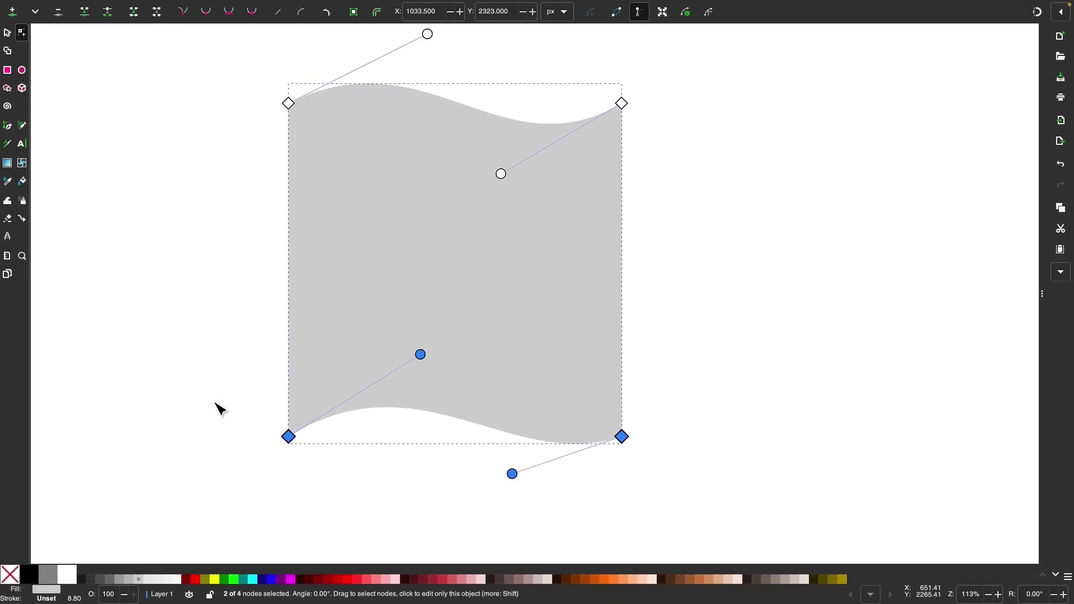
pyautogui.moveTo(624, 442)
pyautogui.mouseDown()
pyautogui.moveTo(612, 274)
pyautogui.moveTo(498, 262)
pyautogui.moveTo(619, 212)
pyautogui.moveTo(585, 261)
pyautogui.moveTo(598, 252)
pyautogui.moveTo(593, 271)
pyautogui.mouseUp()
pyautogui.scroll(3, 450, 405)
pyautogui.hscroll(-2, 450, 405)
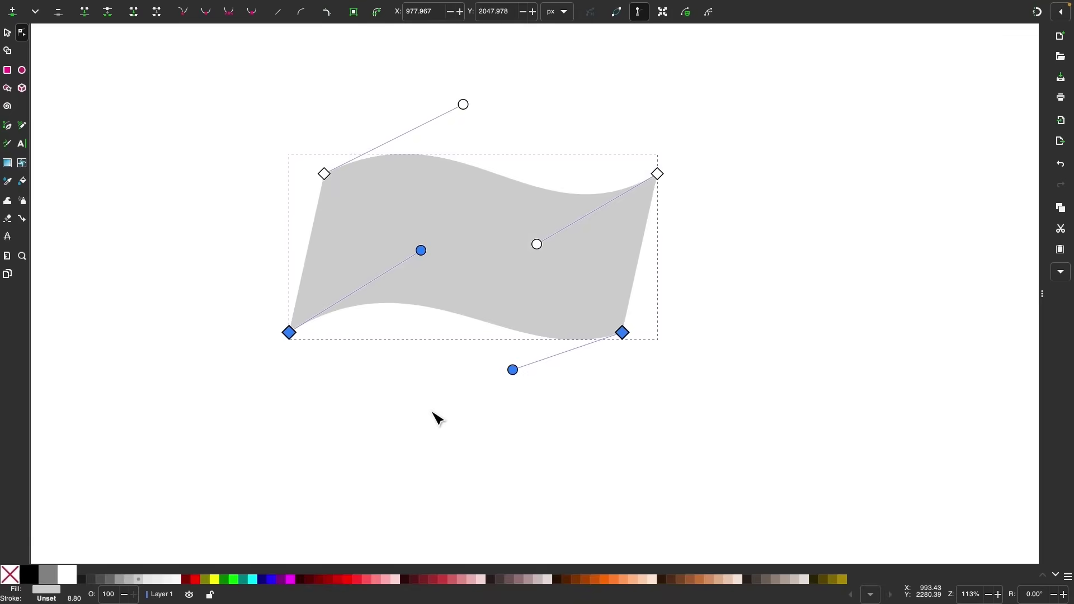
pyautogui.scroll(2, 437, 418)
pyautogui.scroll(2, 437, 418)
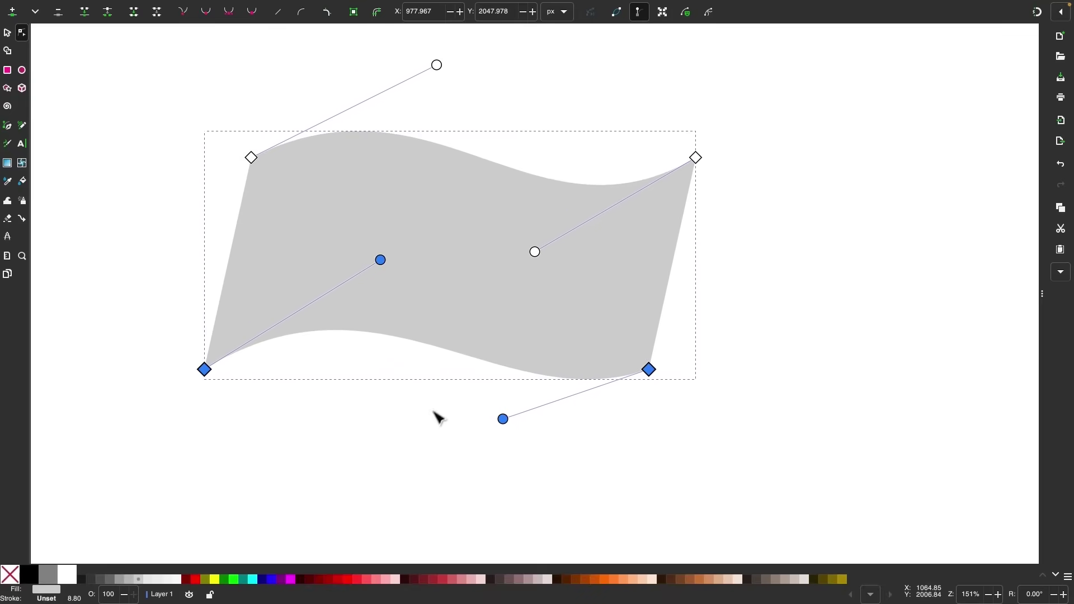
pyautogui.scroll(3, 576, 273)
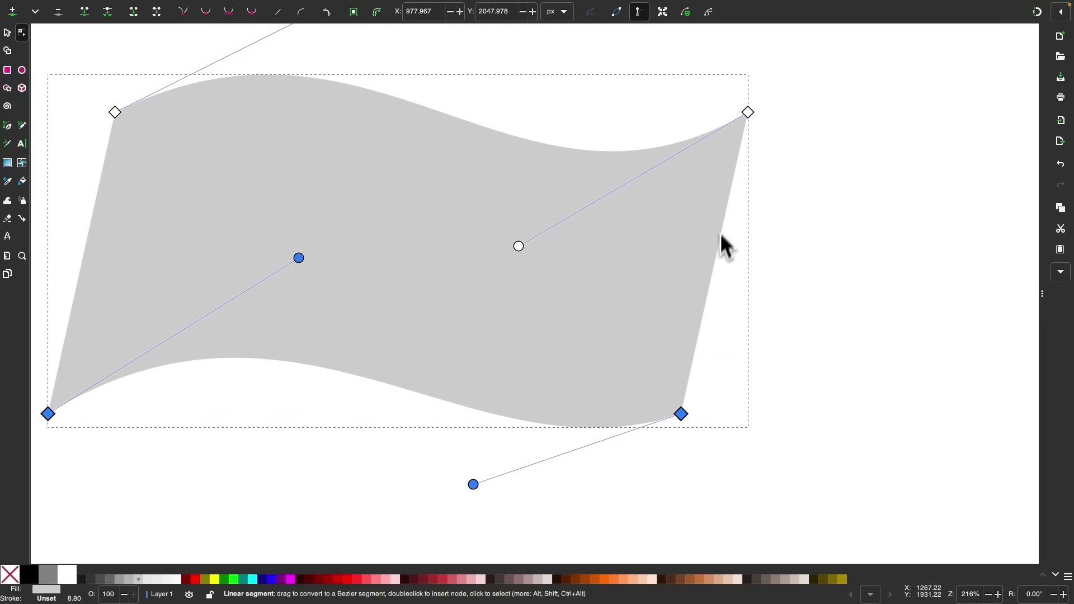
# Add a node on the right edge, pull it inward, and make it smooth symmetric.
pyautogui.click(717, 264)
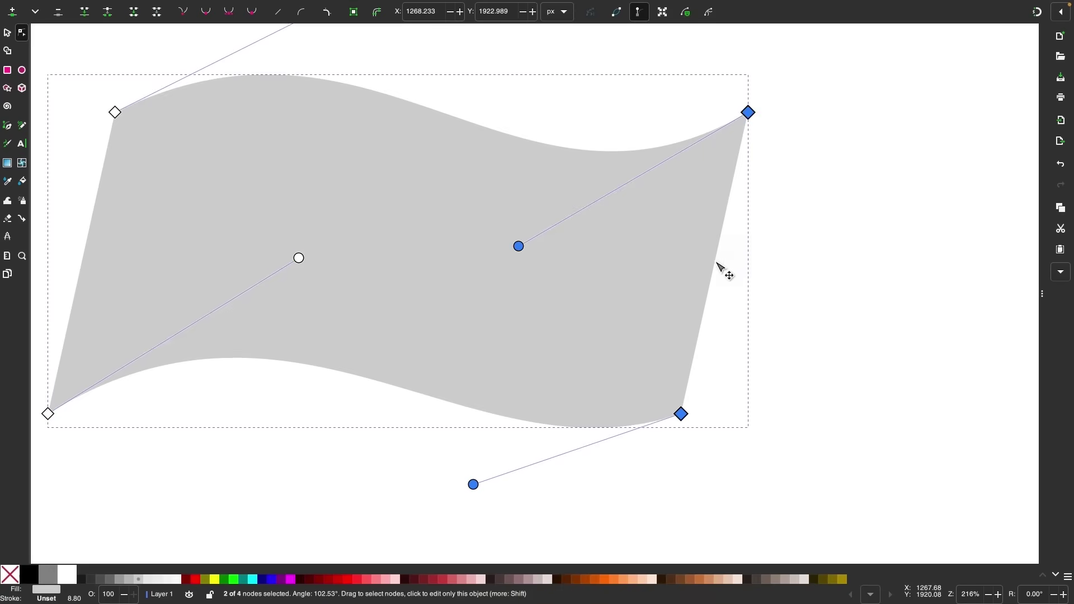
pyautogui.doubleClick(716, 261)
pyautogui.moveTo(718, 264); pyautogui.dragTo(618, 274)
pyautogui.keyDown('ctrl'); pyautogui.scroll(-2, 559, 304); pyautogui.keyUp('ctrl')
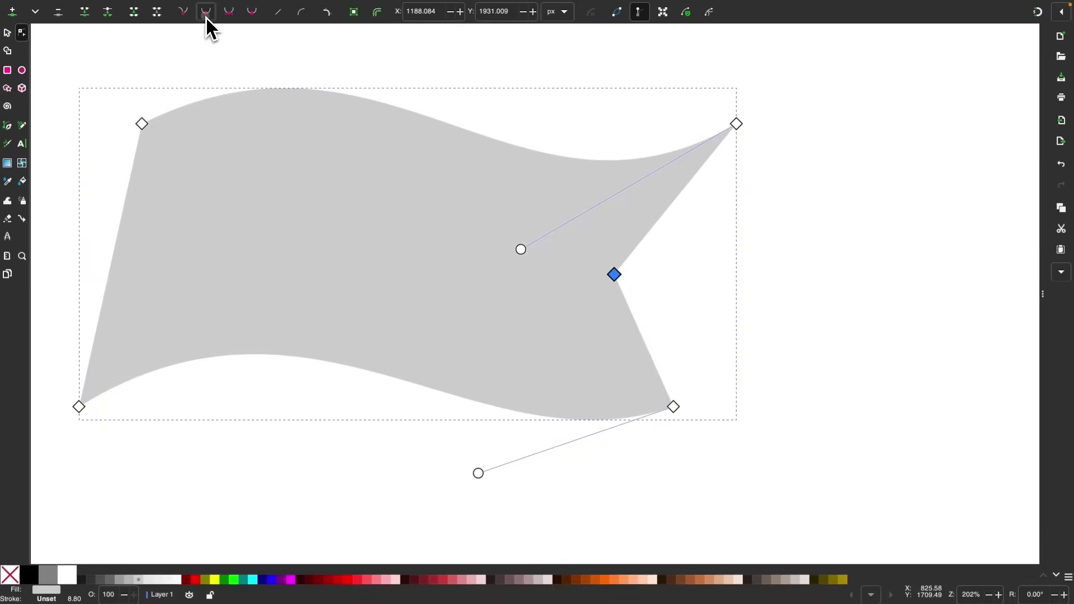
pyautogui.click(206, 17)
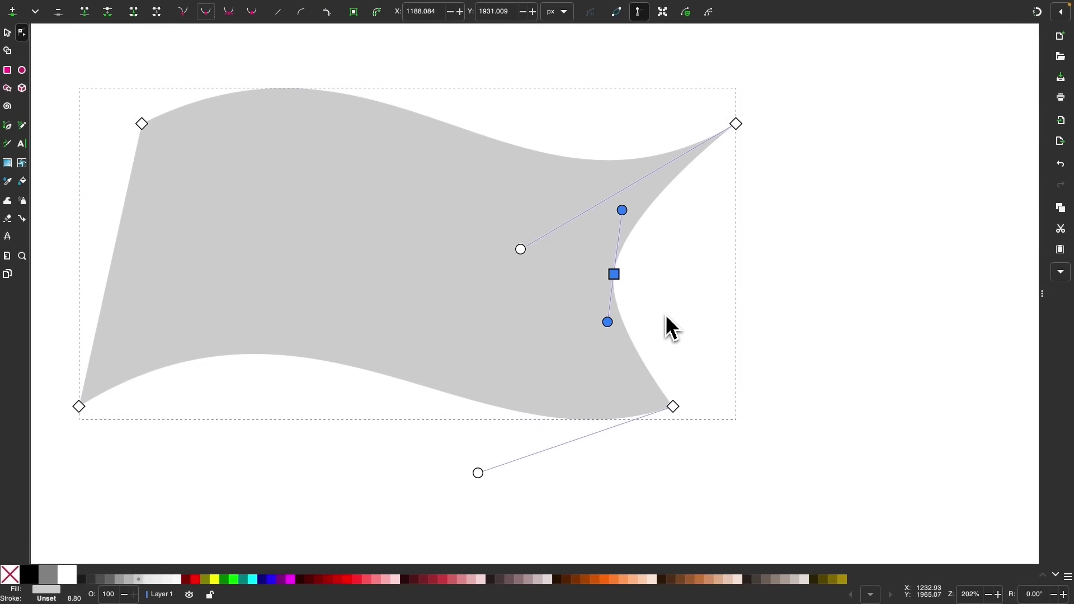
pyautogui.moveTo(608, 322)
pyautogui.mouseDown()
pyautogui.moveTo(619, 341)
pyautogui.moveTo(581, 329)
pyautogui.moveTo(631, 337)
pyautogui.moveTo(599, 337)
pyautogui.moveTo(607, 334)
pyautogui.moveTo(566, 311)
pyautogui.moveTo(635, 340)
pyautogui.moveTo(674, 313)
pyautogui.moveTo(662, 198)
pyautogui.moveTo(697, 279)
pyautogui.moveTo(554, 329)
pyautogui.moveTo(631, 333)
pyautogui.moveTo(603, 332)
pyautogui.mouseUp()
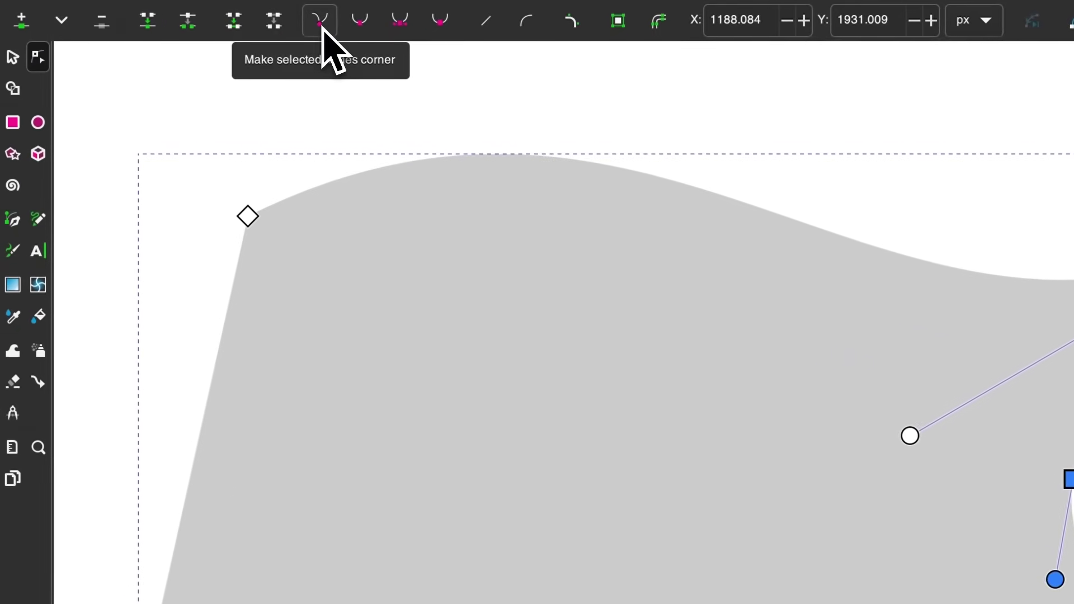
# Make that node a corner with straight segments, then delete it.
pyautogui.click(323, 25)
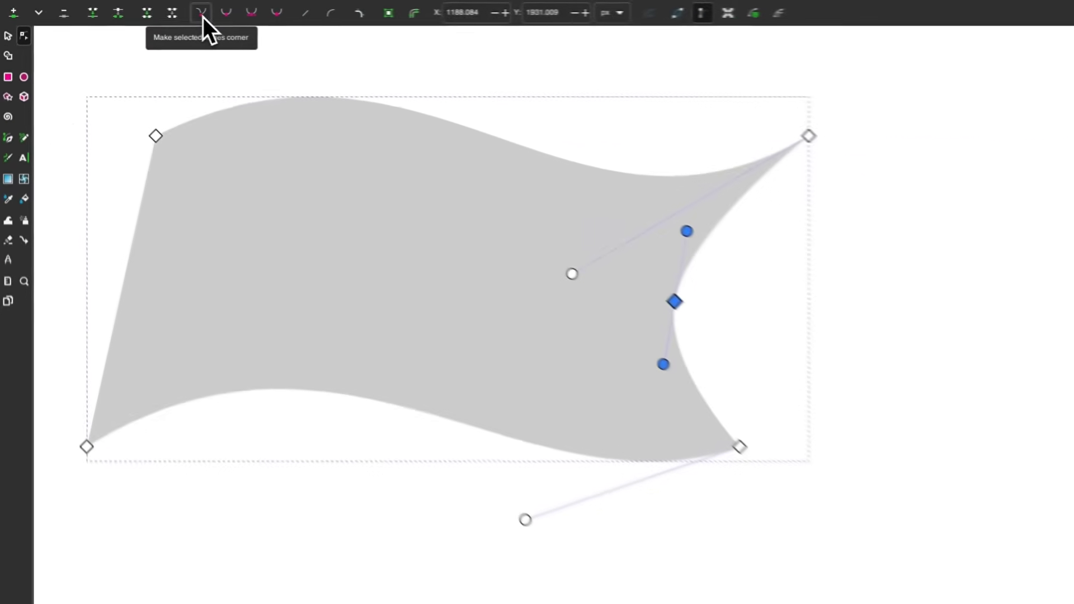
pyautogui.click(184, 15)
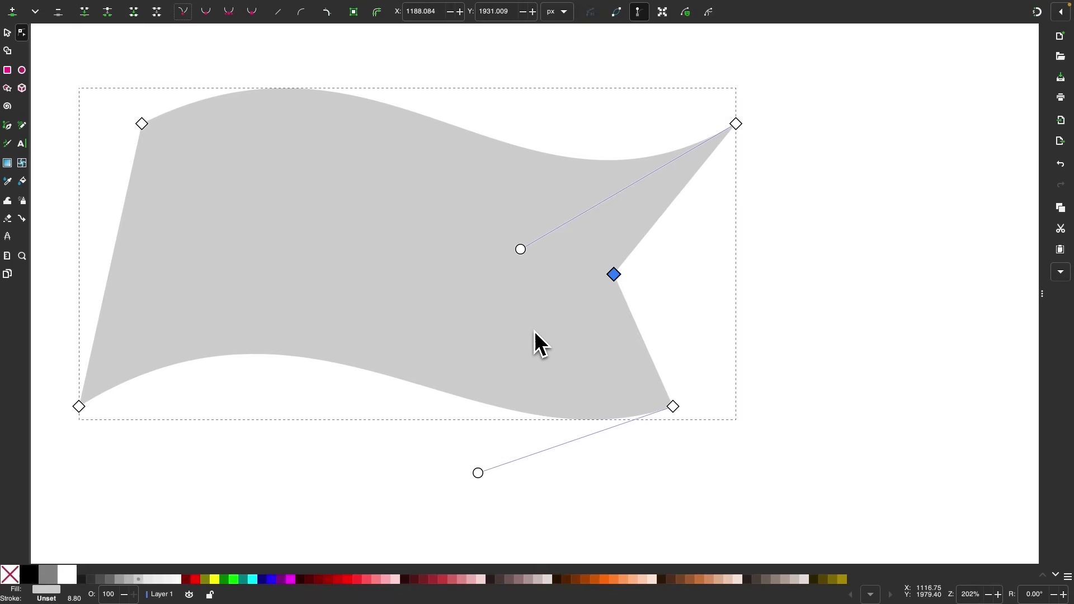
pyautogui.press('Delete')
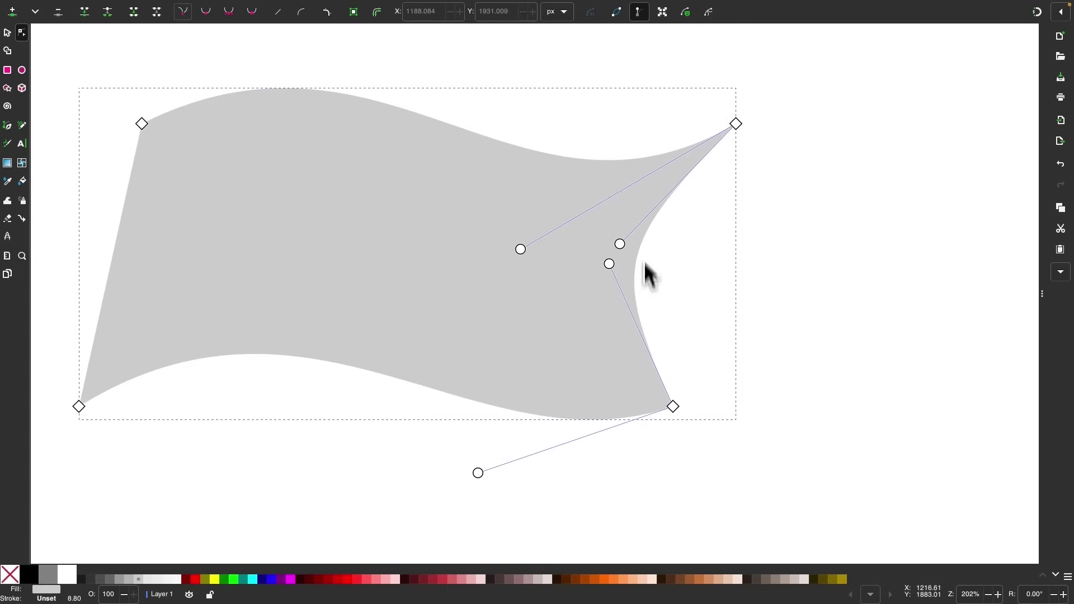
# Tuck the upper handle onto the top-right node and retract the lower handle.
pyautogui.moveTo(621, 246); pyautogui.dragTo(734, 141)
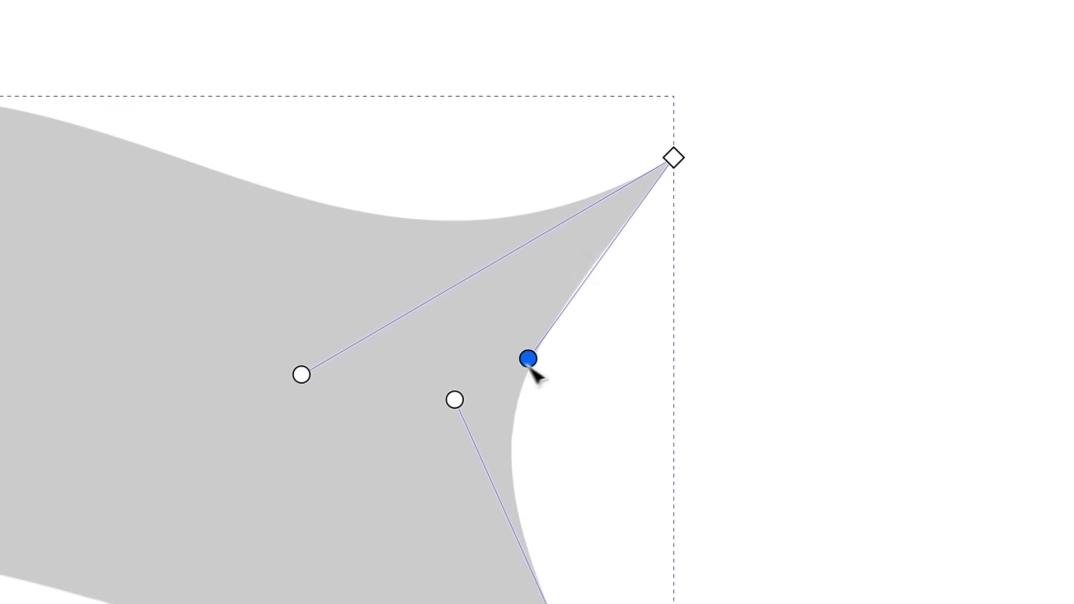
pyautogui.moveTo(673, 198); pyautogui.dragTo(678, 173)
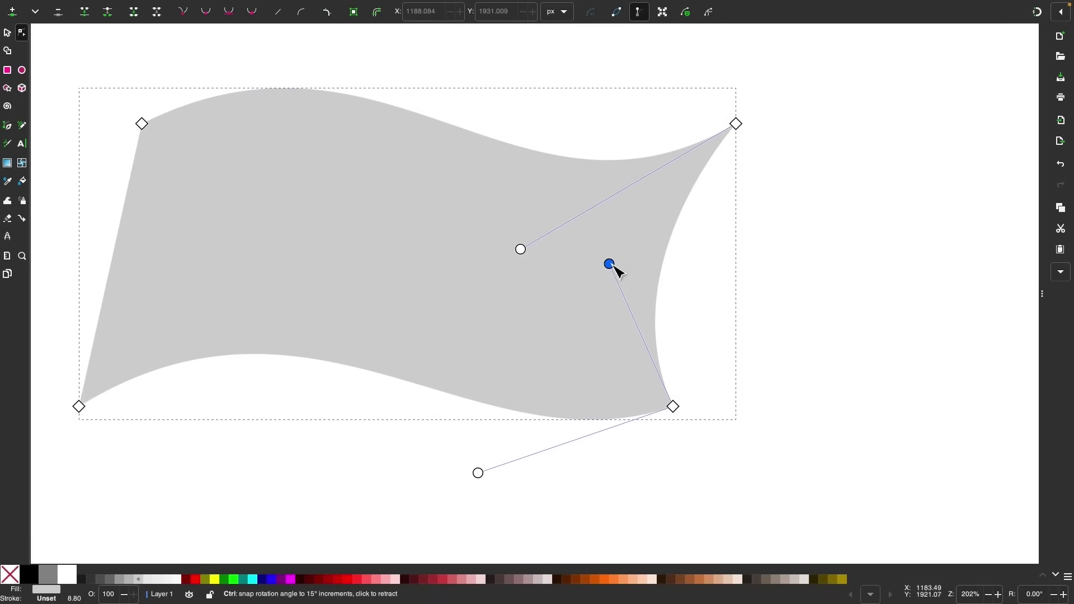
pyautogui.keyDown('ctrl'); pyautogui.click(609, 264); pyautogui.keyUp('ctrl')
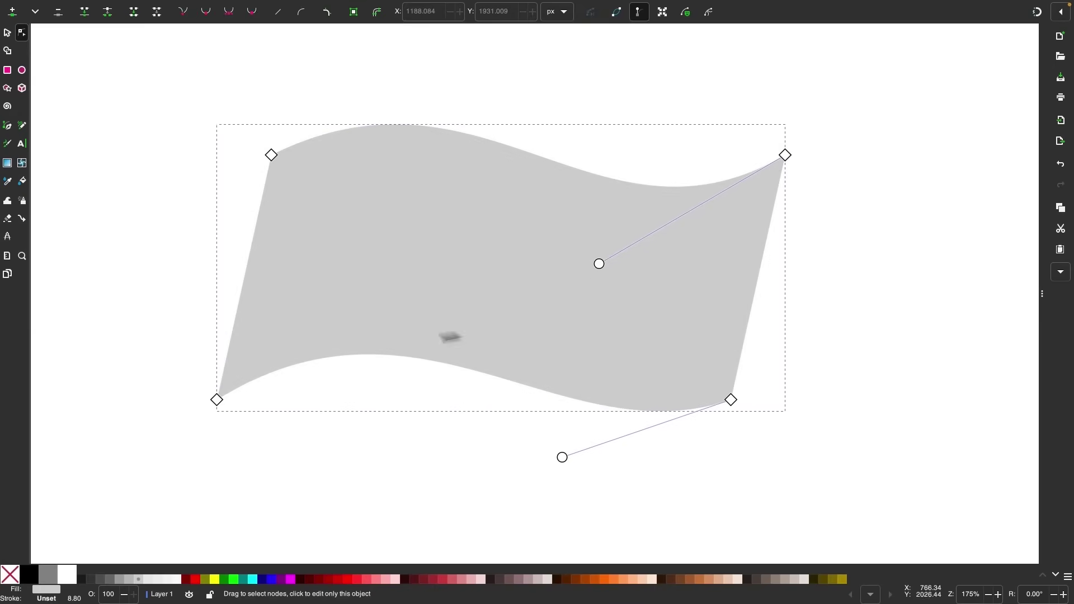
# Fill the wavy shape white, show its path outline, and reshape the top curve.
pyautogui.click(70, 574)
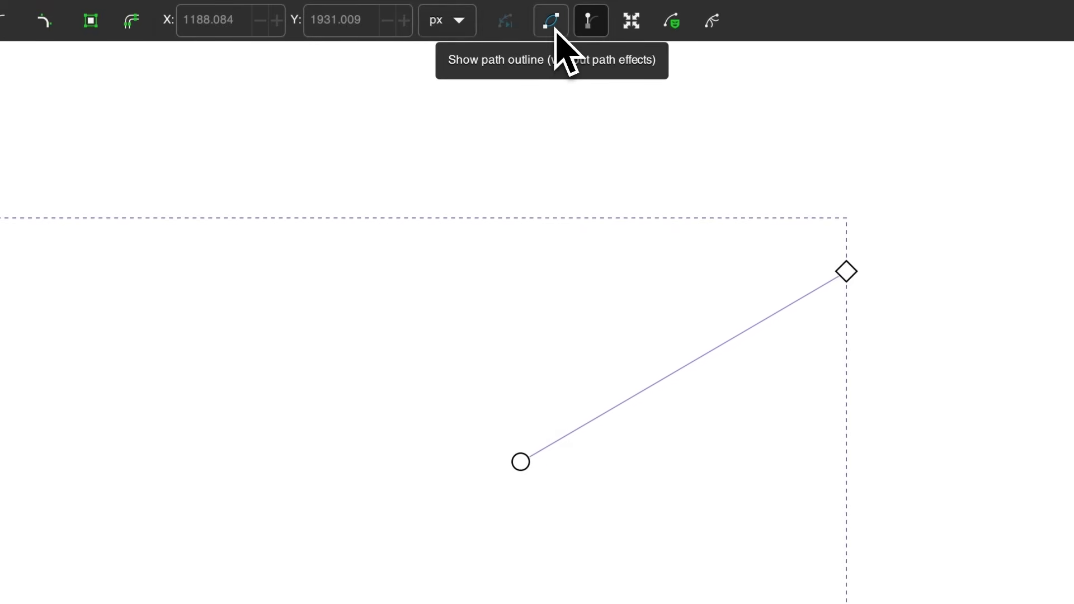
pyautogui.click(555, 29)
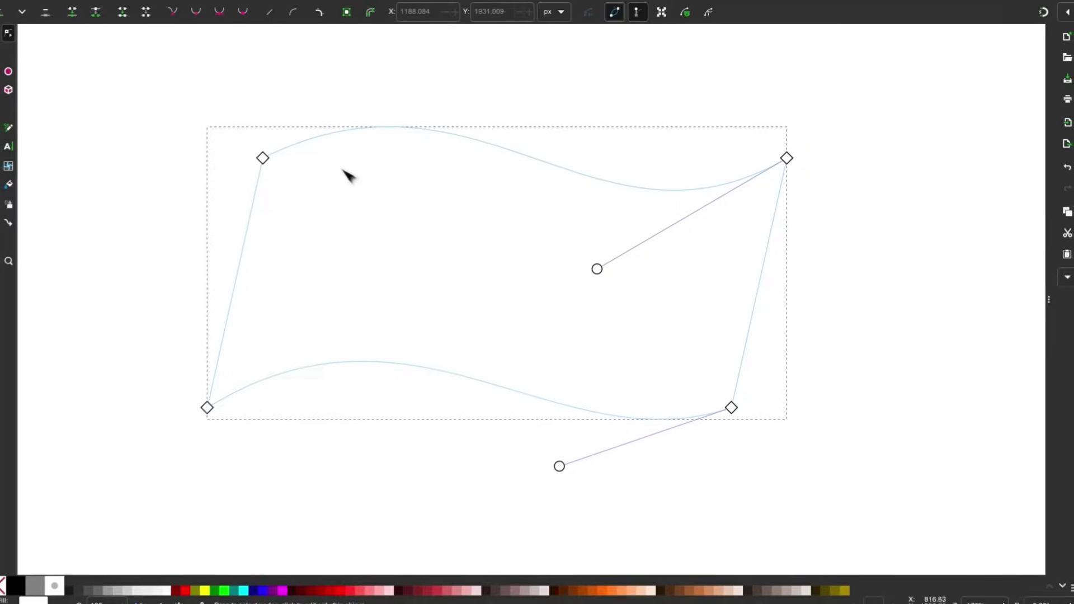
pyautogui.moveTo(599, 264); pyautogui.dragTo(613, 287)
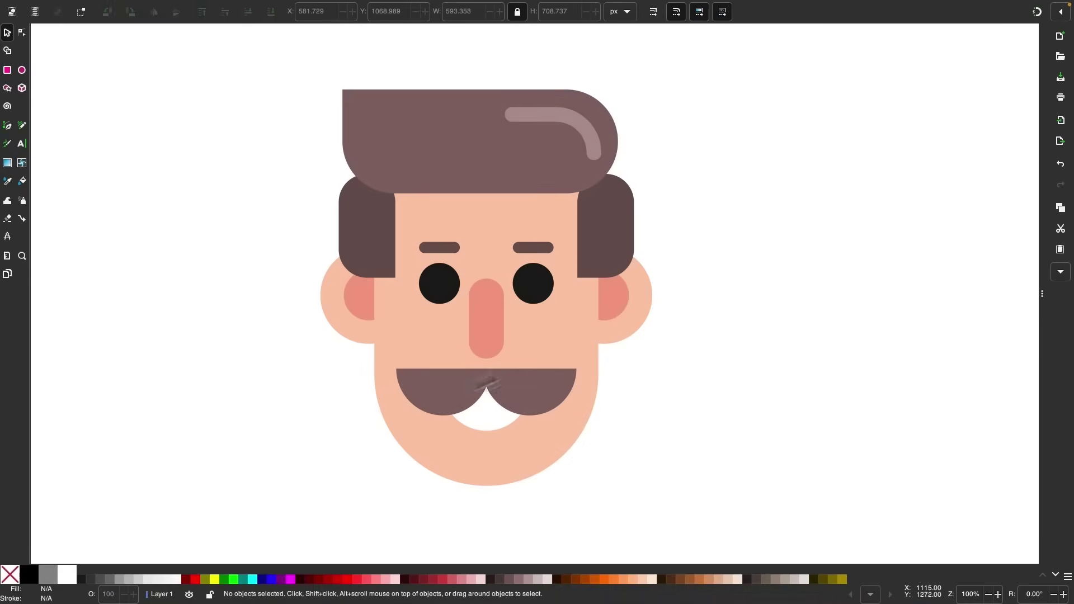
pyautogui.click(376, 204)
pyautogui.click(423, 149)
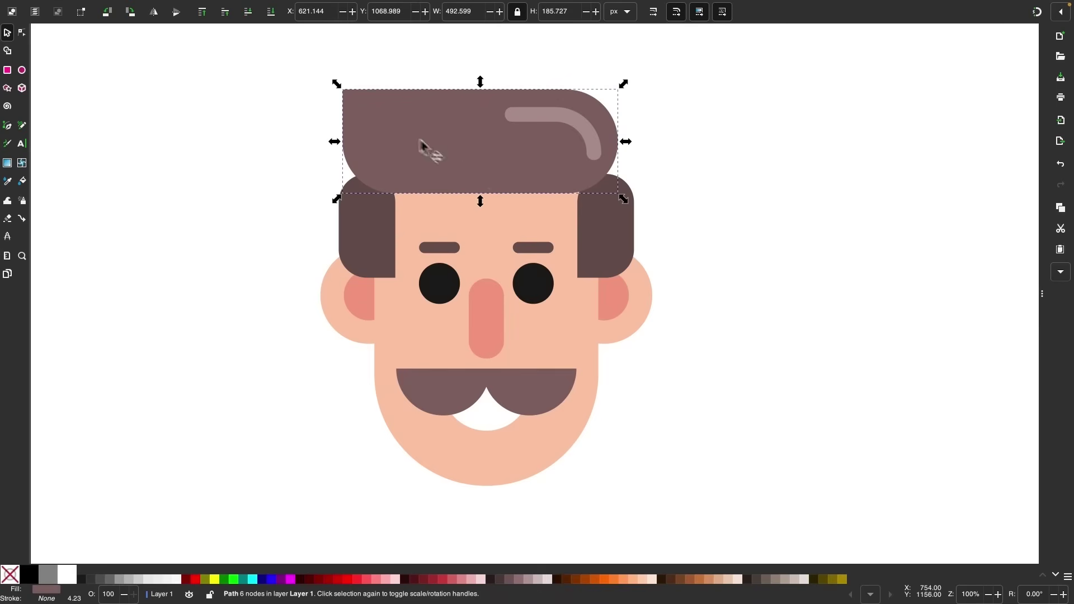
pyautogui.click(617, 237)
pyautogui.click(606, 316)
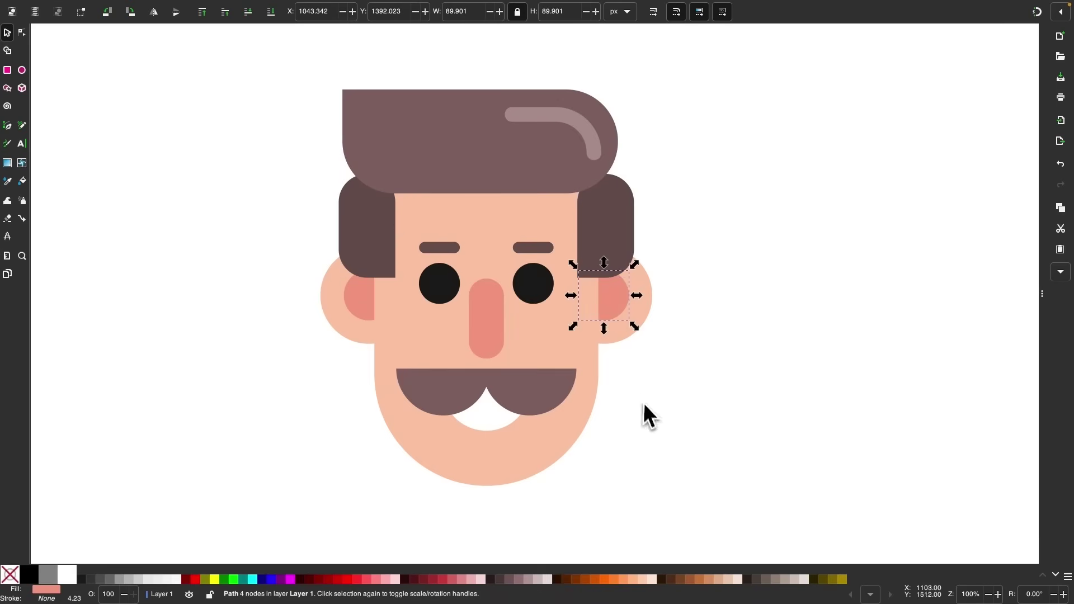
pyautogui.click(645, 406)
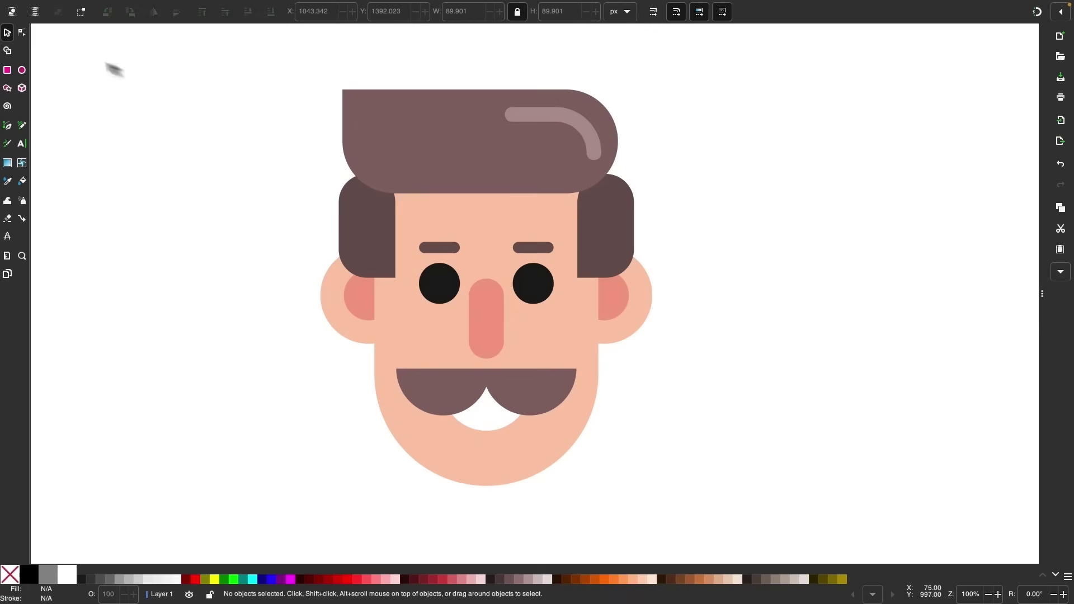
pyautogui.click(22, 32)
pyautogui.click(466, 149)
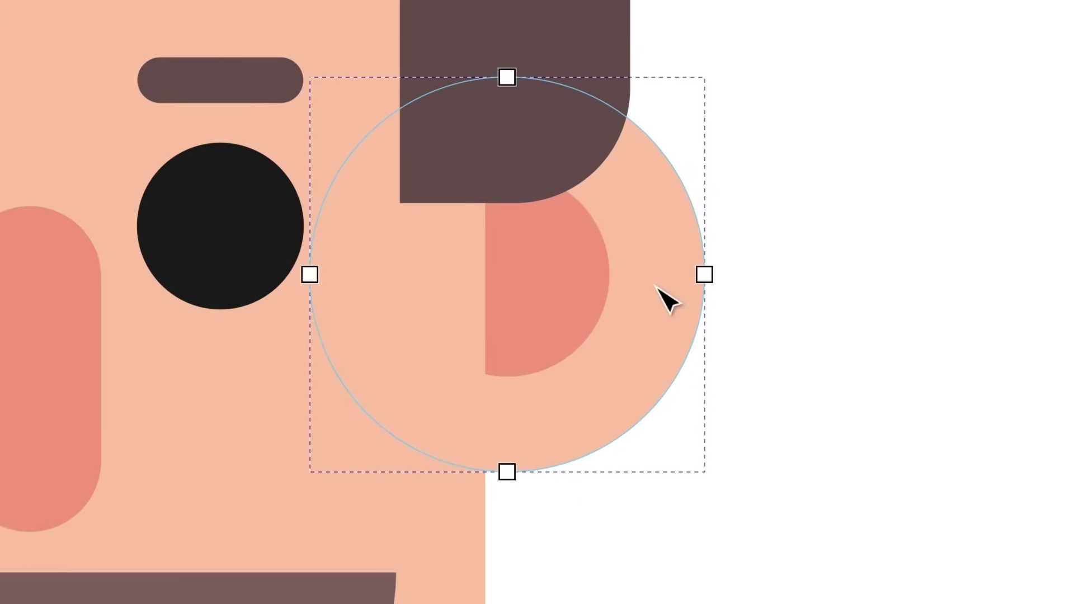
pyautogui.click(742, 272)
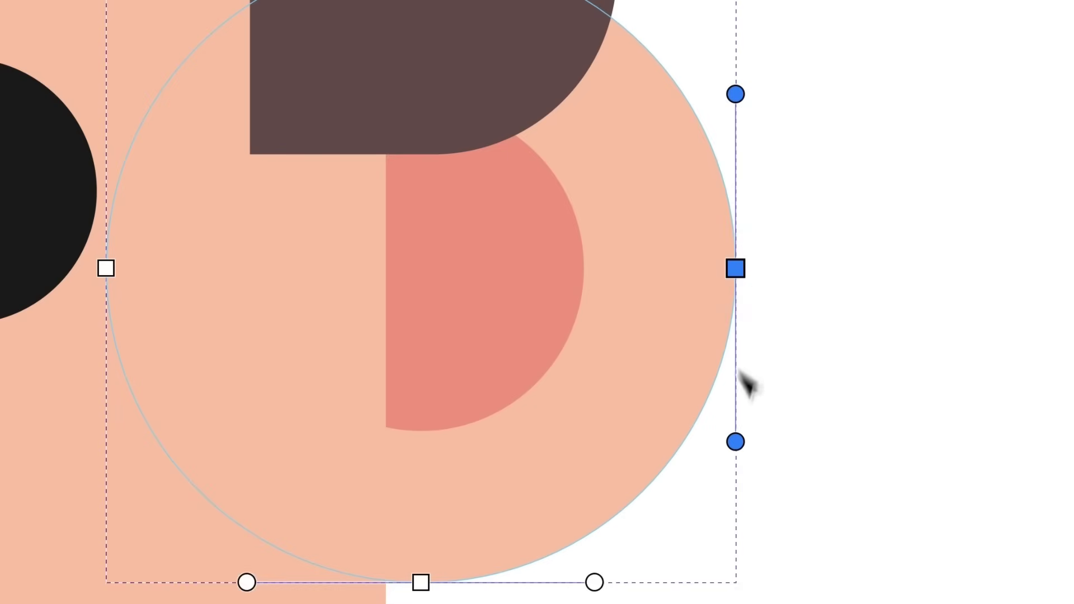
pyautogui.click(735, 441)
pyautogui.moveTo(729, 441); pyautogui.dragTo(641, 372)
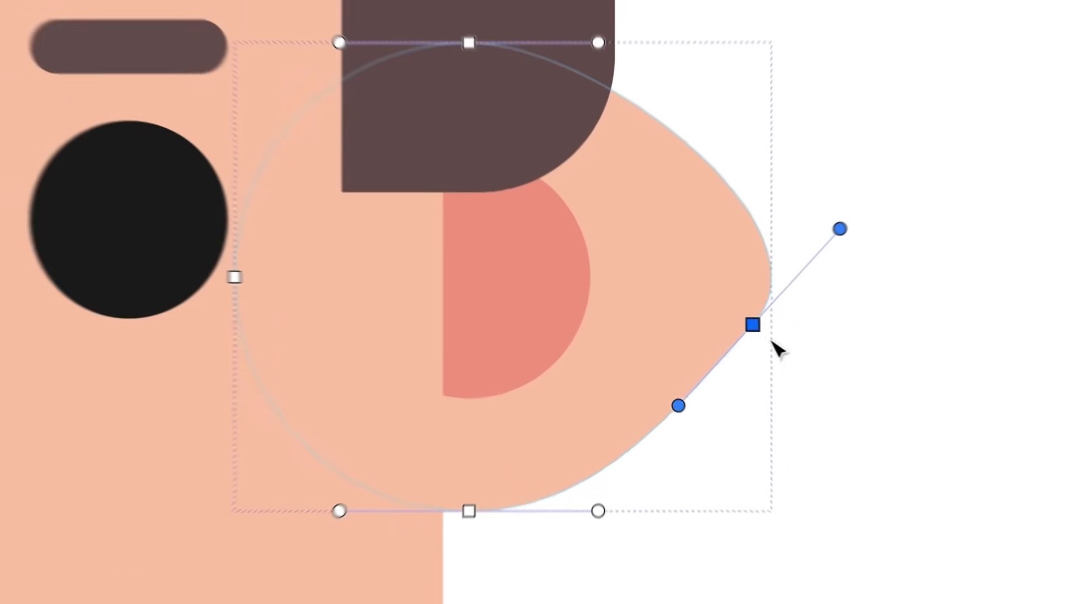
pyautogui.hotkey('ctrl', 'z')
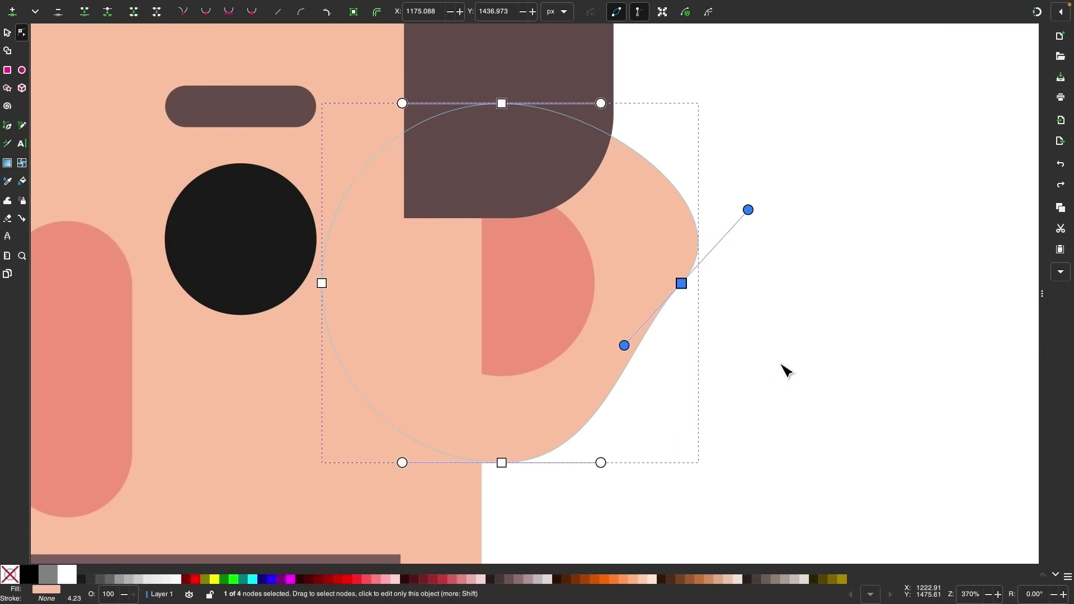
pyautogui.hotkey('ctrl', 'z')
pyautogui.scroll(-3, 783, 370)
pyautogui.hscroll(-2, 784, 370)
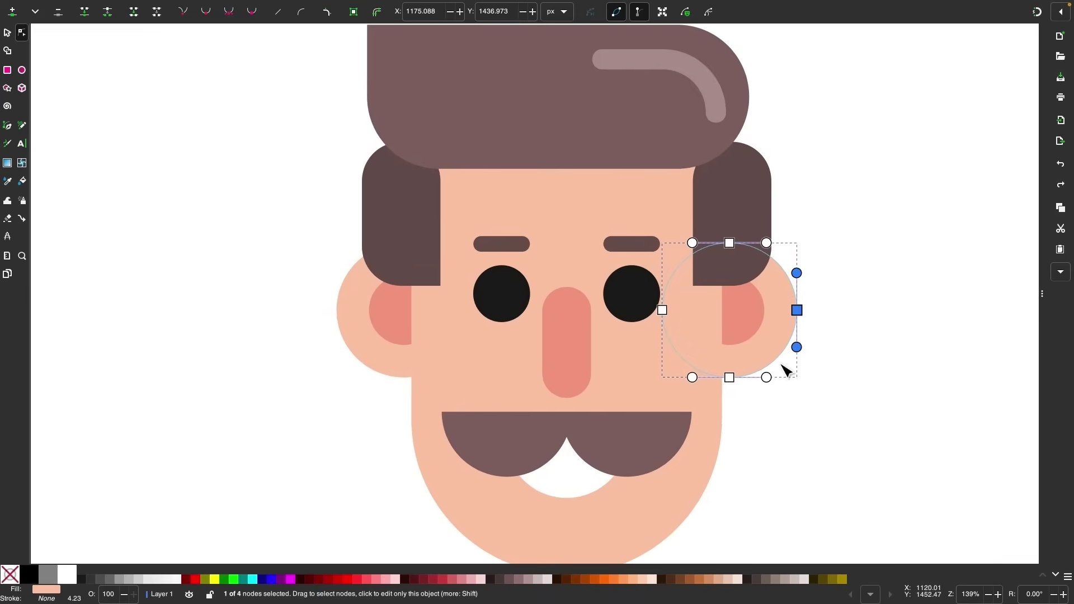
pyautogui.scroll(2, 716, 252)
pyautogui.scroll(1, 716, 251)
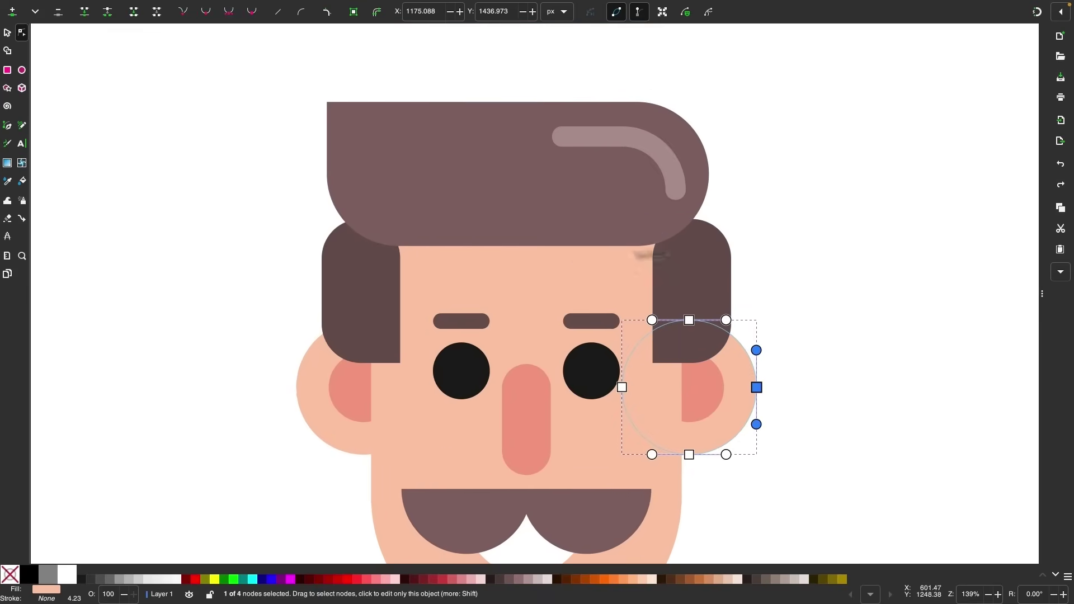
pyautogui.click(519, 143)
pyautogui.click(361, 240)
pyautogui.click(498, 179)
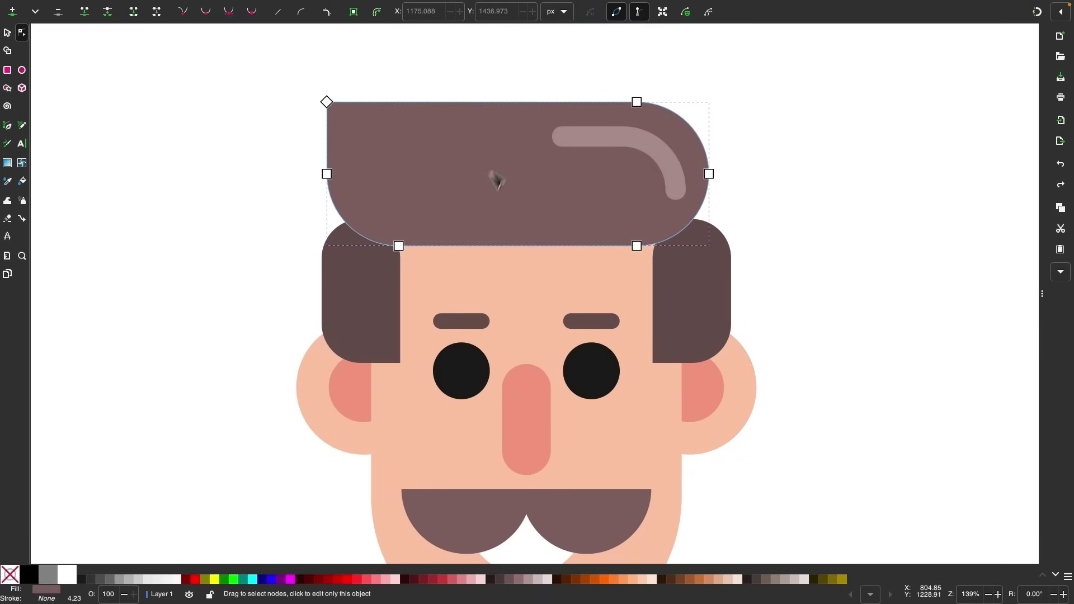
pyautogui.scroll(1, 476, 232)
pyautogui.scroll(3, 475, 232)
pyautogui.hscroll(-1, 367, 280)
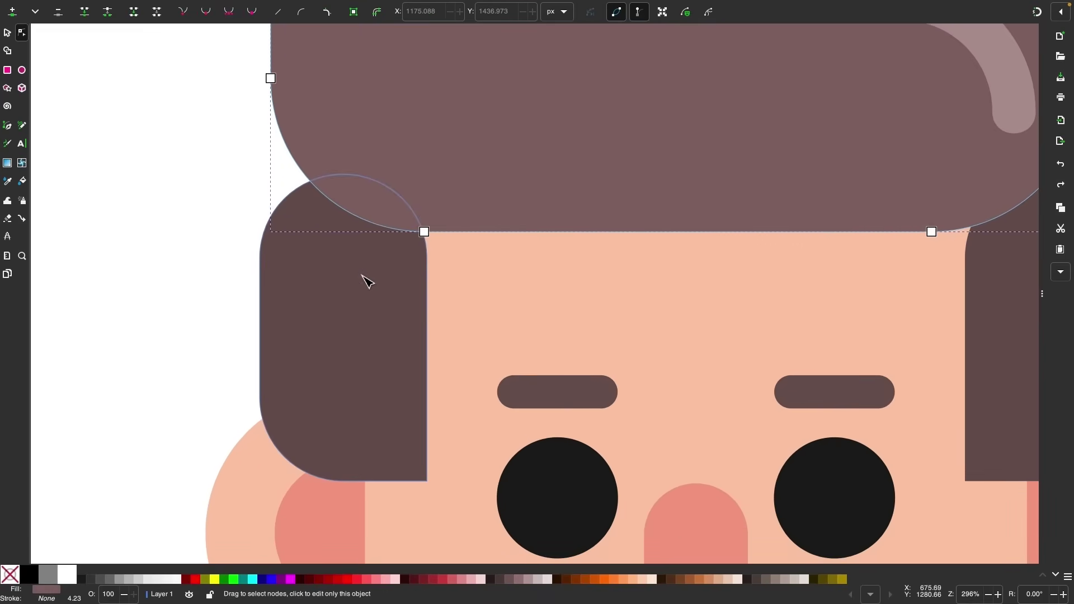
pyautogui.click(366, 282)
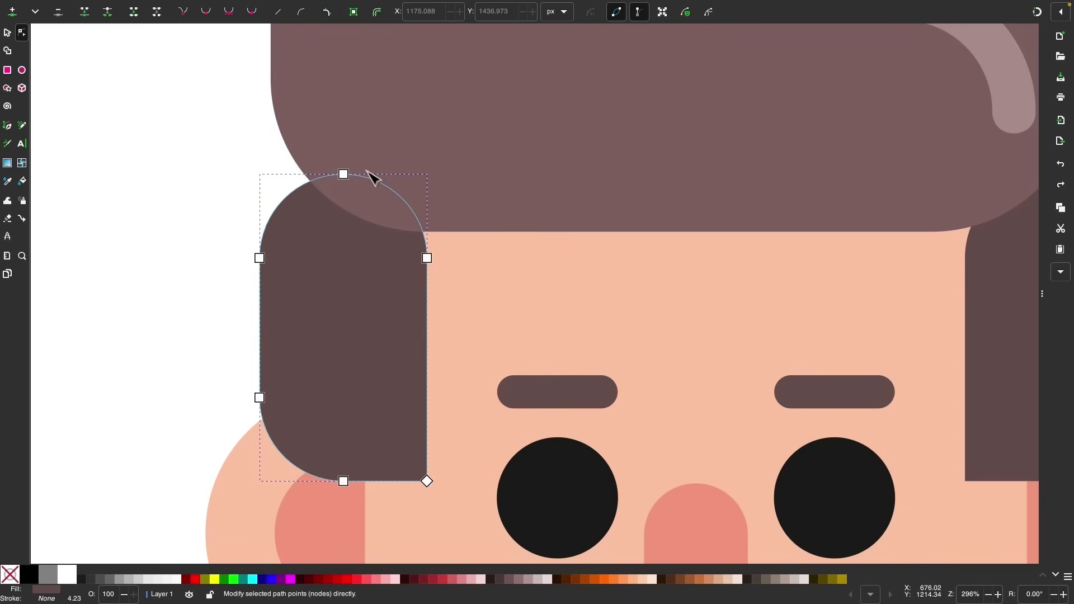
pyautogui.click(540, 125)
pyautogui.scroll(-4, 611, 271)
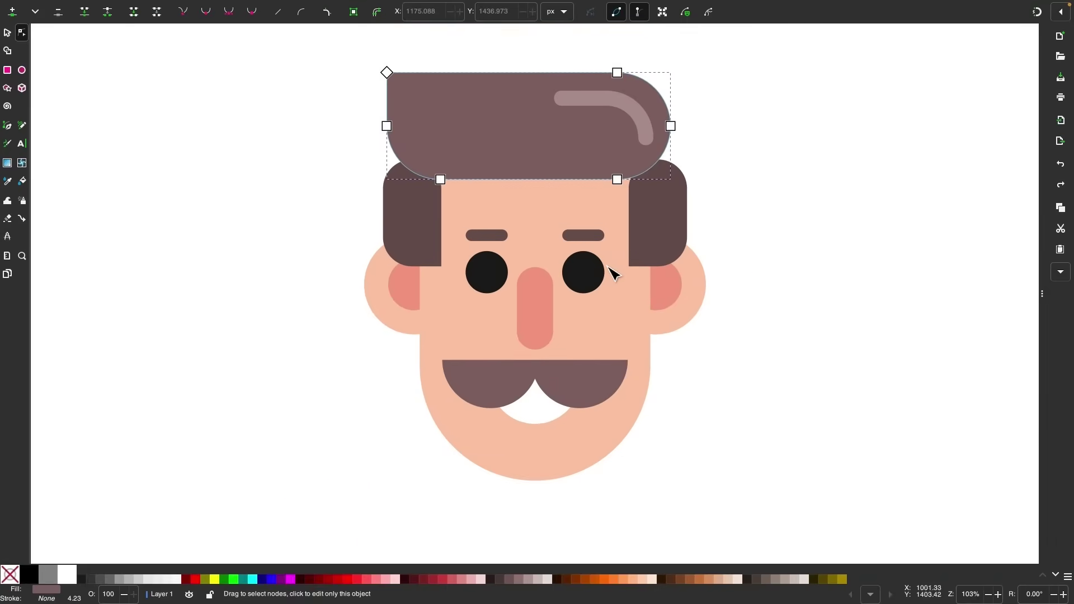
pyautogui.scroll(1, 683, 271)
pyautogui.press('s')
pyautogui.press('Escape')
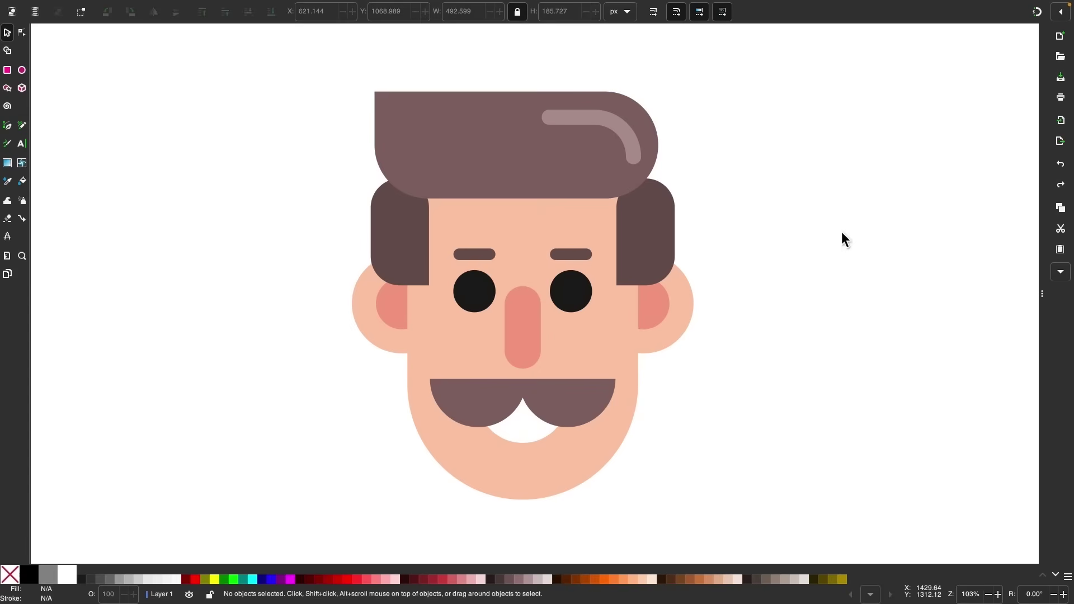
pyautogui.scroll(2, 841, 231)
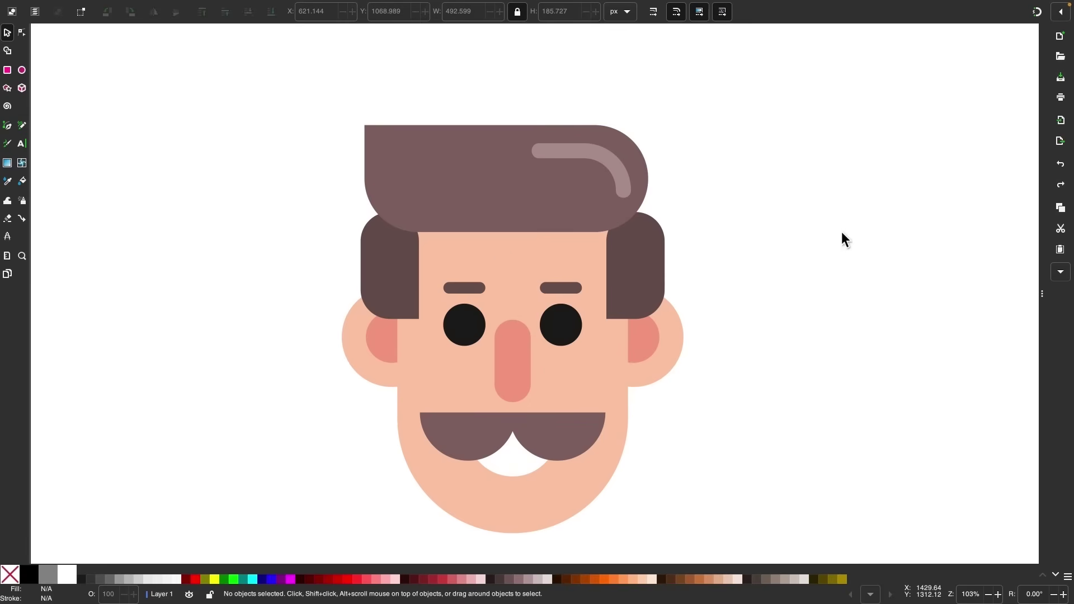
pyautogui.hscroll(1, 841, 231)
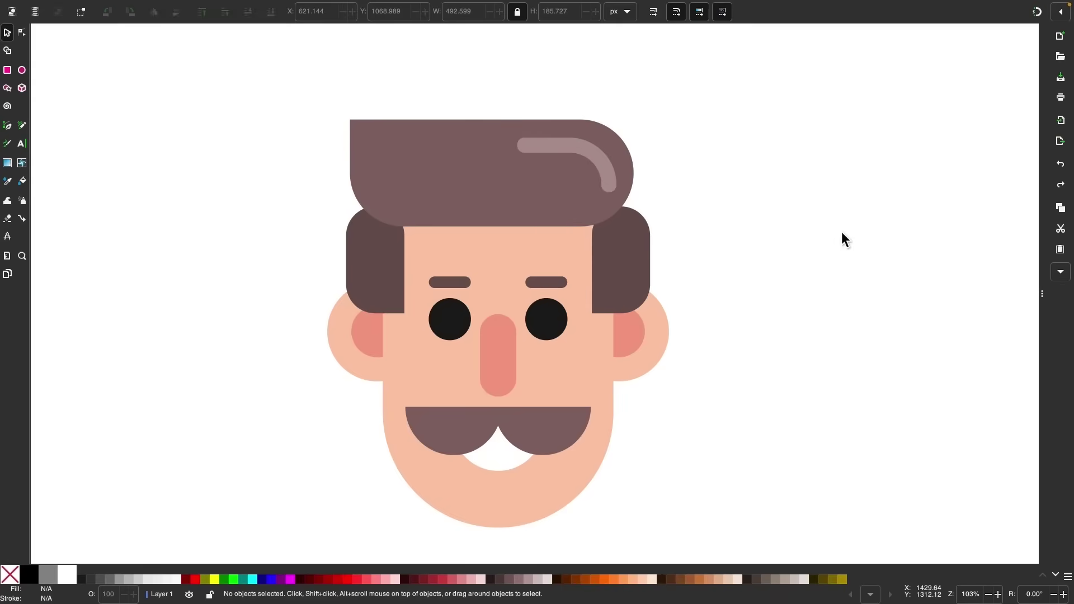
pyautogui.scroll(-1, 841, 233)
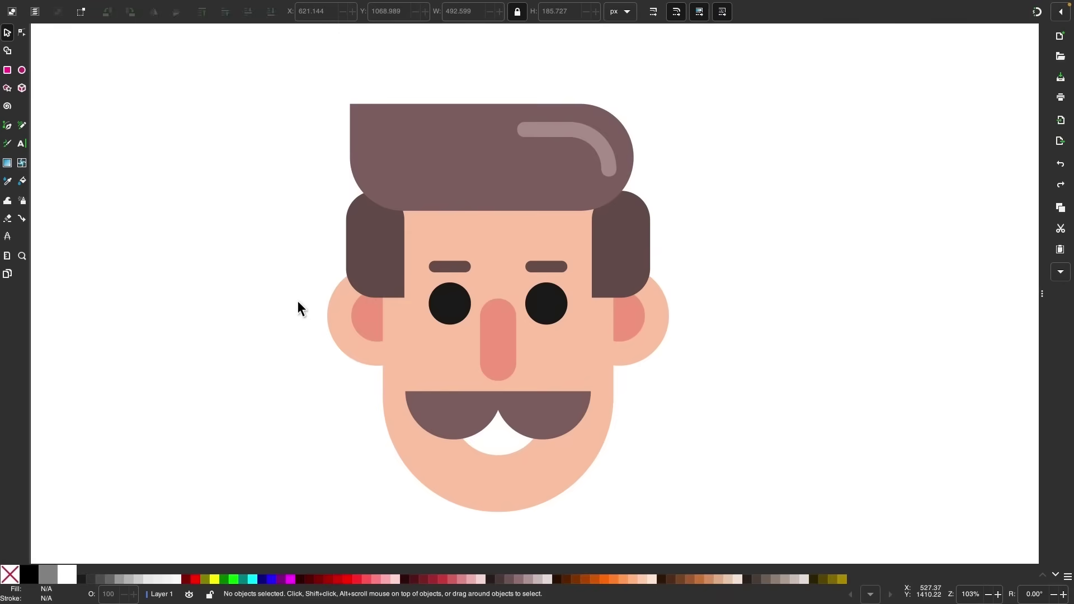
pyautogui.scroll(-1, 252, 259)
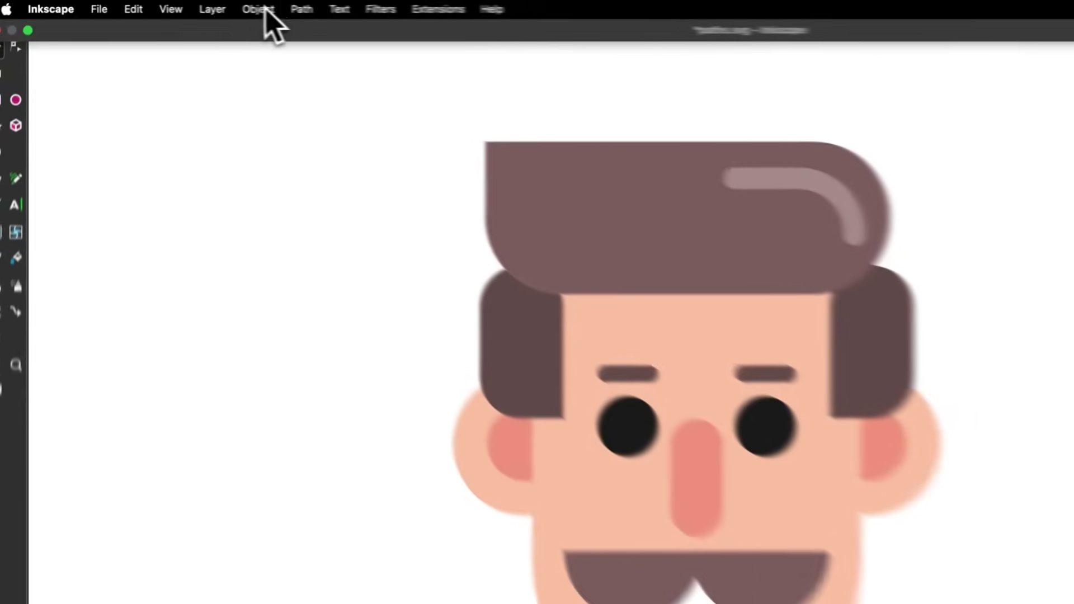
pyautogui.click(130, 6)
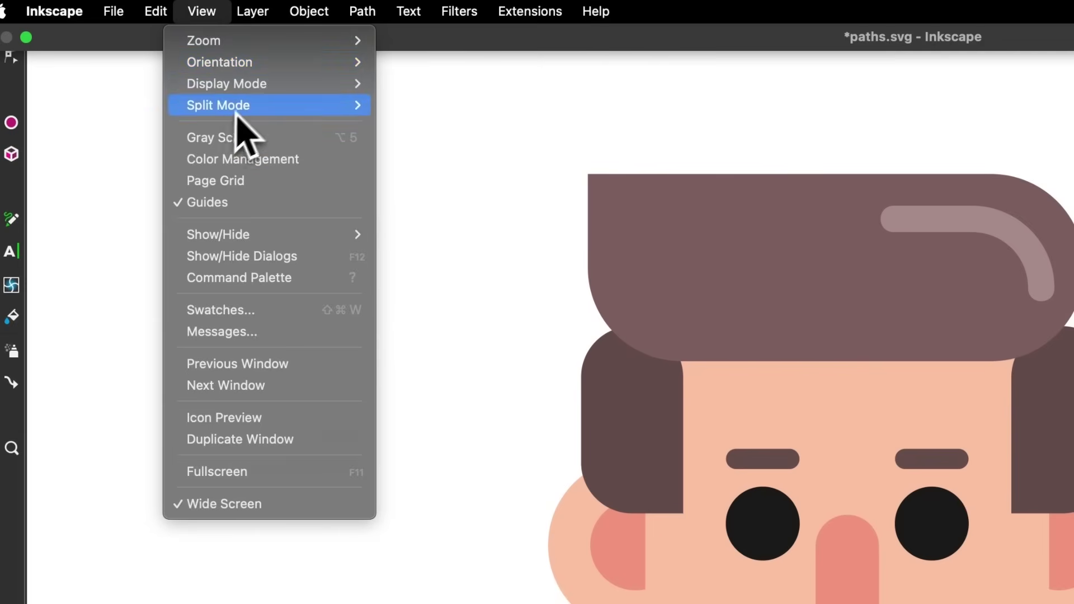
pyautogui.moveTo(250, 86)
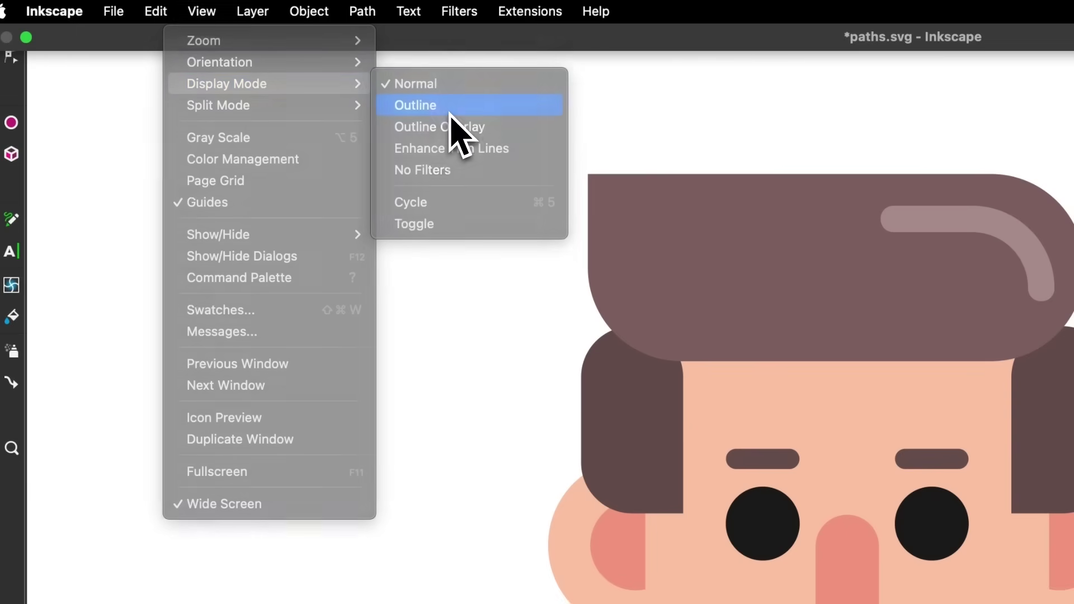
pyautogui.click(448, 109)
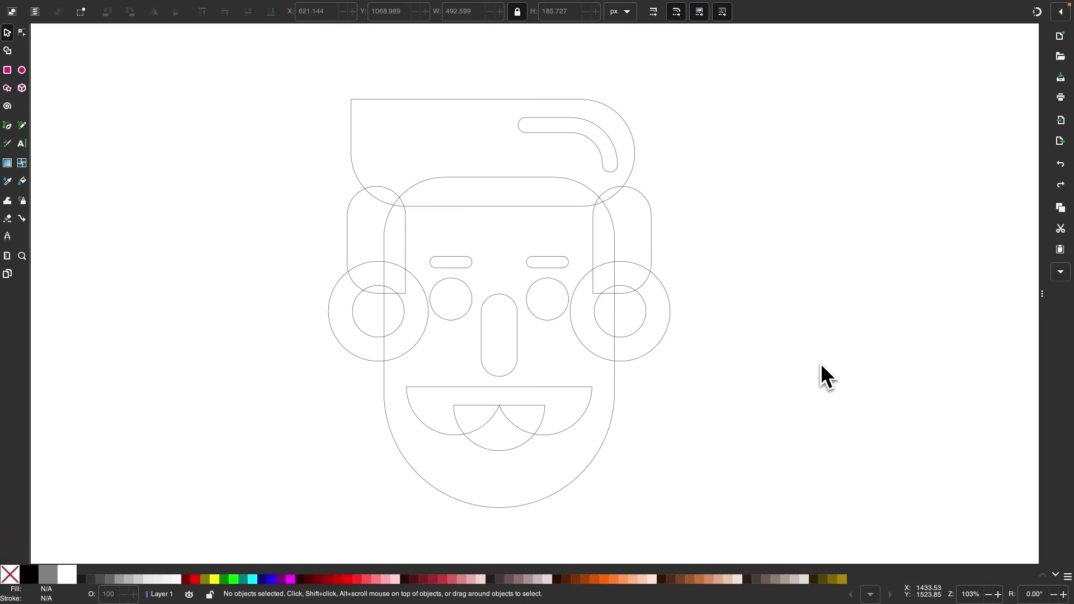
pyautogui.scroll(3, 481, 232)
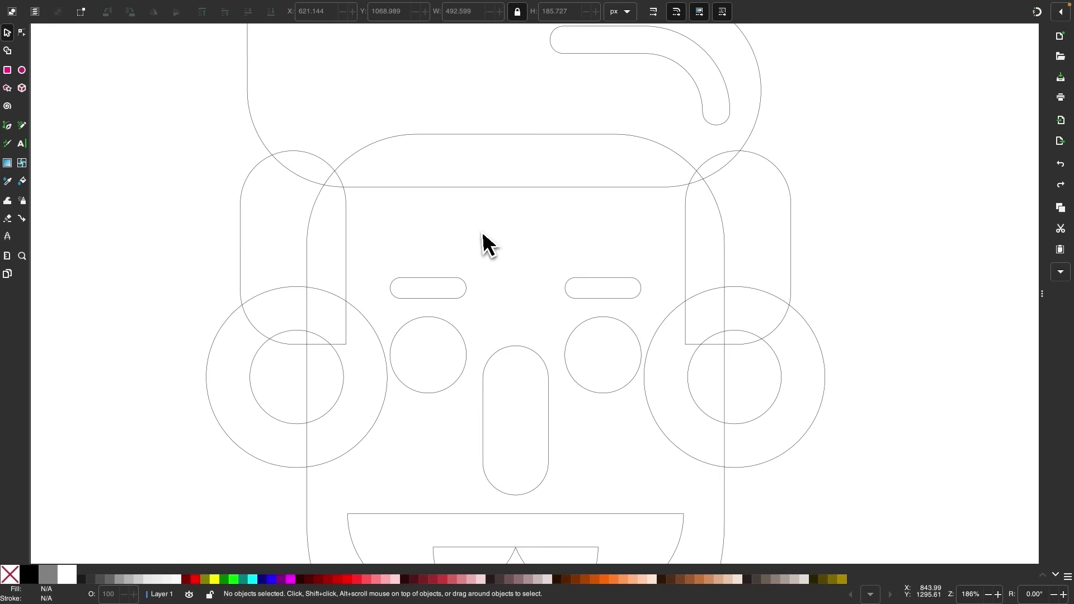
pyautogui.scroll(-3, 401, 270)
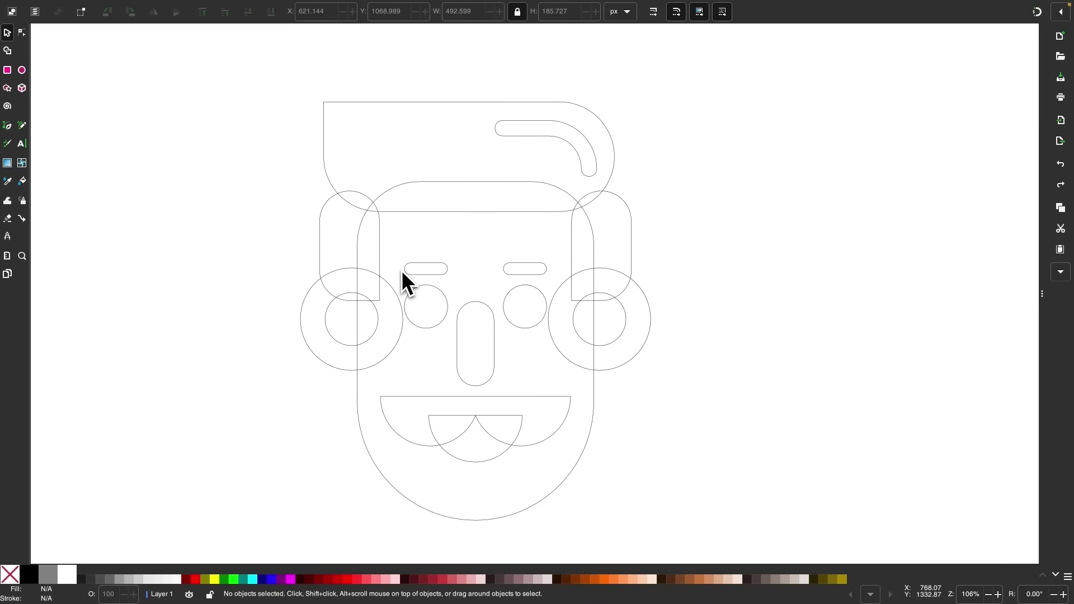
pyautogui.scroll(-1, 401, 269)
pyautogui.moveTo(211, 6)
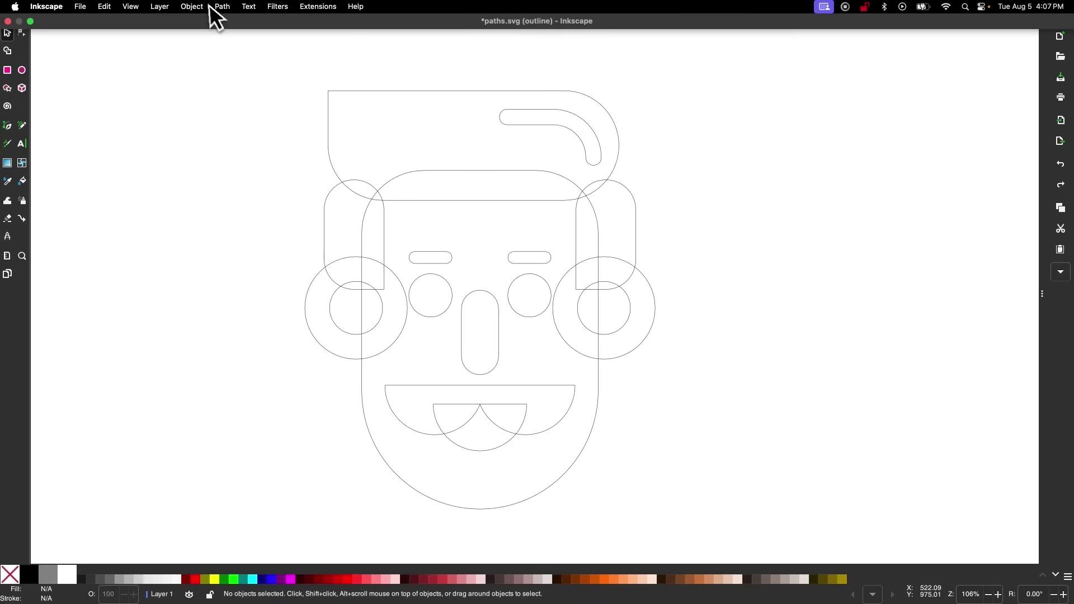
pyautogui.click(141, 8)
pyautogui.moveTo(151, 53)
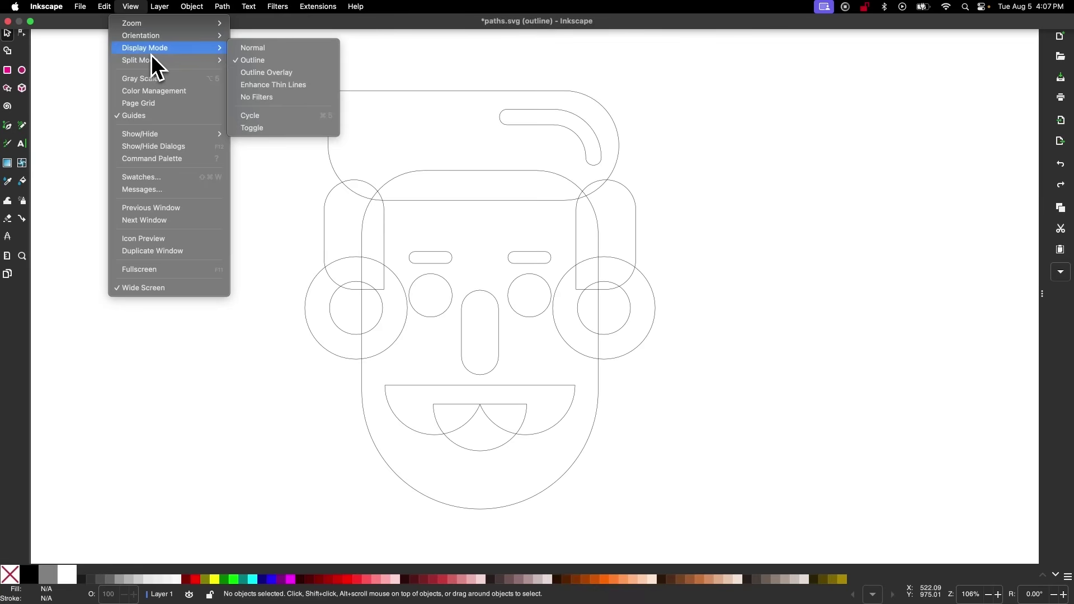
pyautogui.click(278, 73)
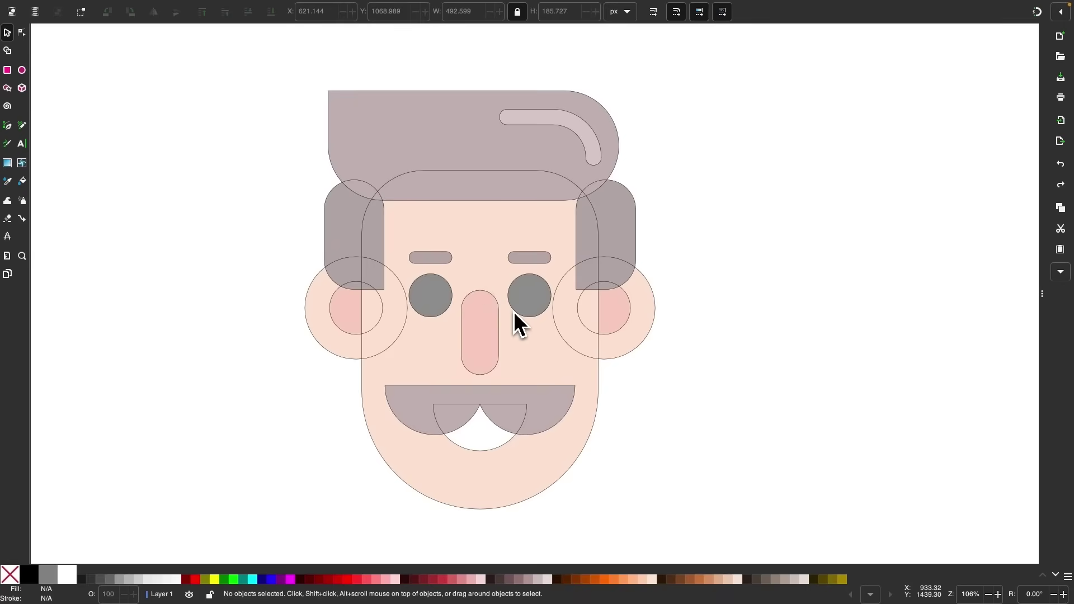
pyautogui.scroll(1, 514, 311)
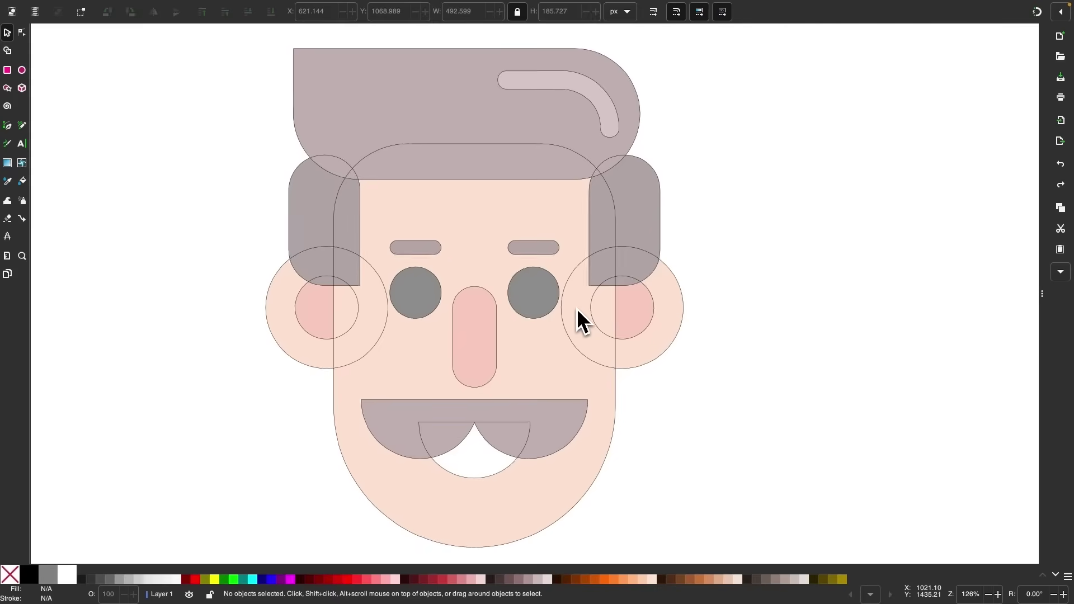
pyautogui.scroll(-1, 577, 310)
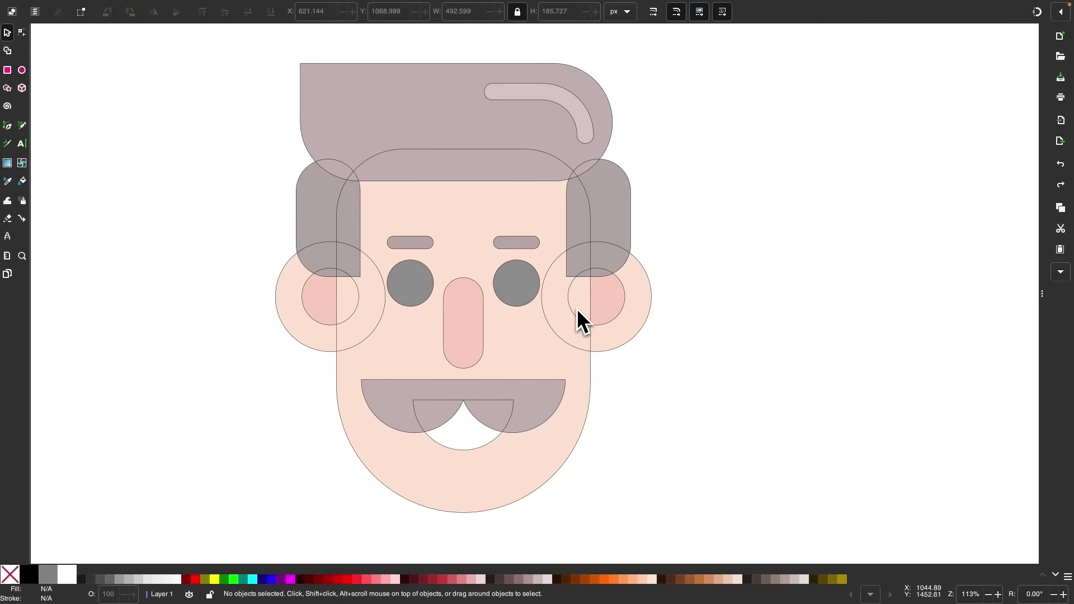
pyautogui.moveTo(173, 17)
pyautogui.click(134, 8)
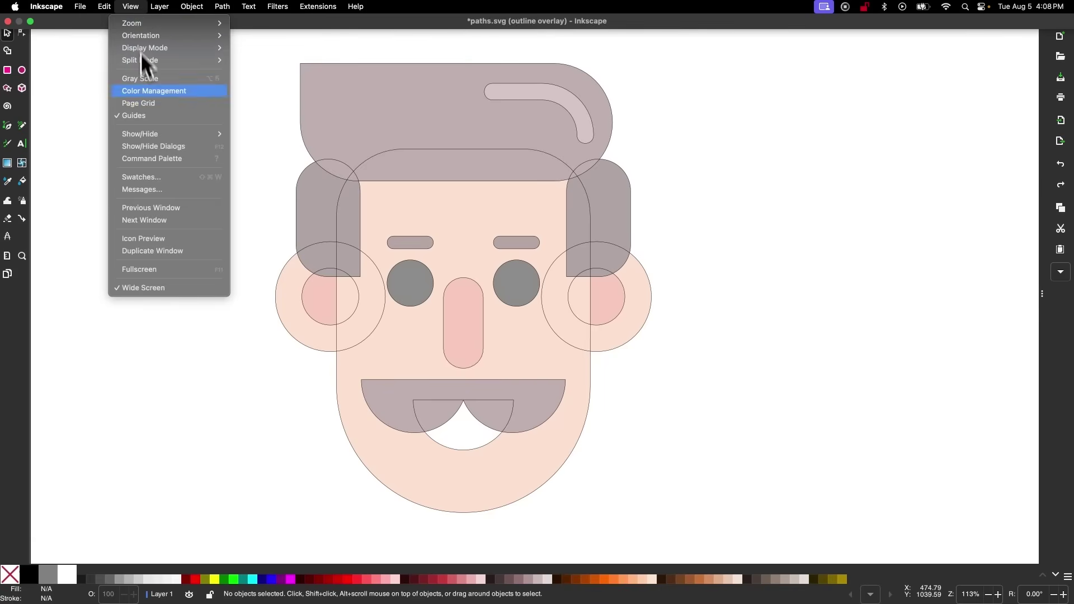
pyautogui.moveTo(163, 48)
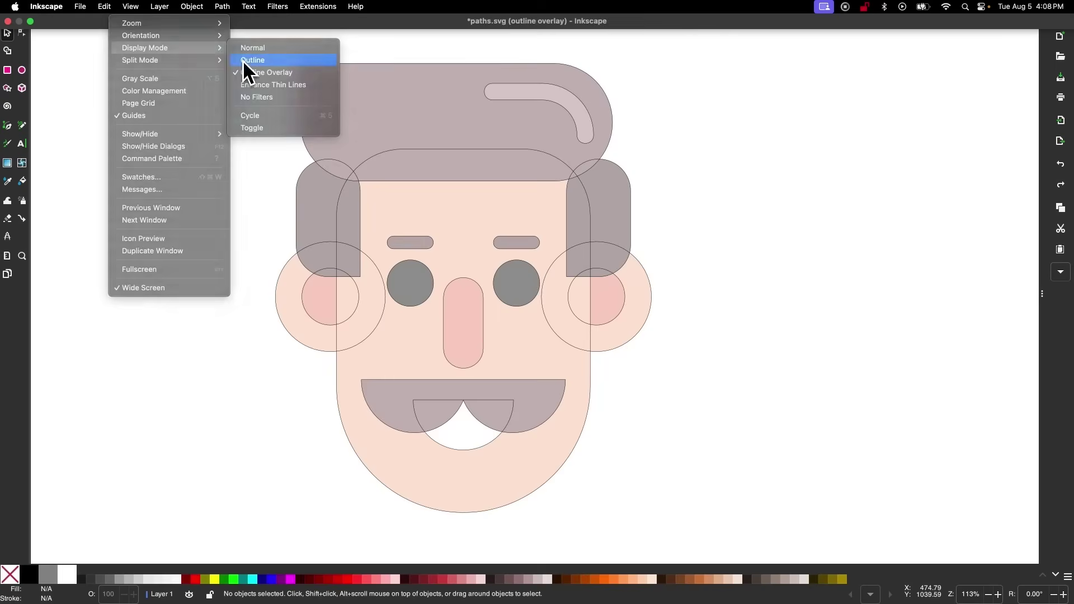
pyautogui.click(244, 61)
pyautogui.scroll(-3, 408, 262)
# Select all 16 face paths, duplicate them, and move the copy to the right.
pyautogui.moveTo(649, 460); pyautogui.dragTo(230, 94)
pyautogui.rightClick(428, 273)
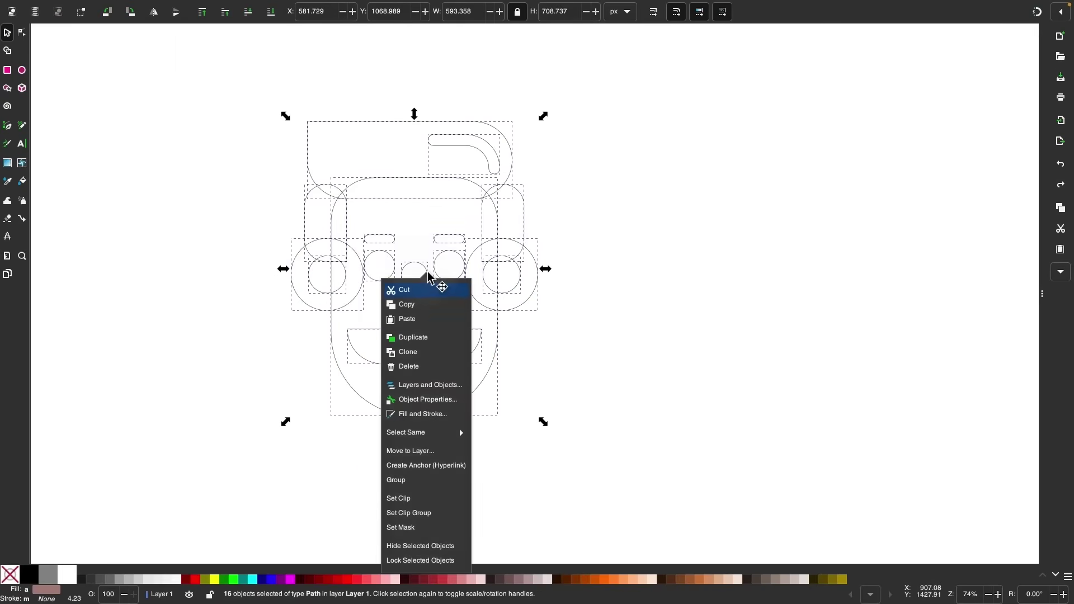
pyautogui.click(422, 336)
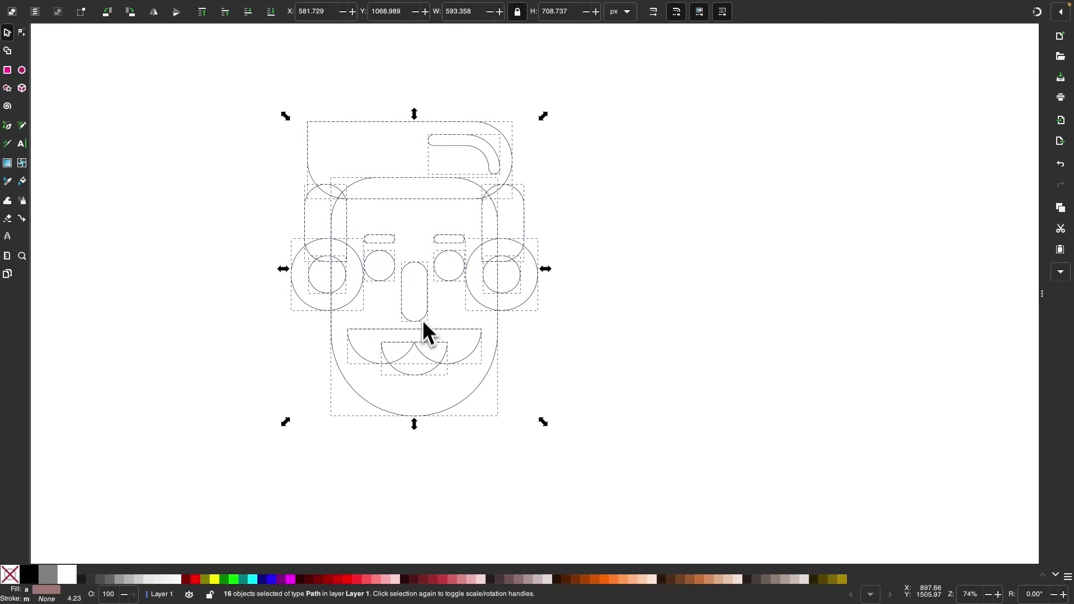
pyautogui.moveTo(427, 304); pyautogui.dragTo(744, 293)
pyautogui.scroll(1, 744, 294)
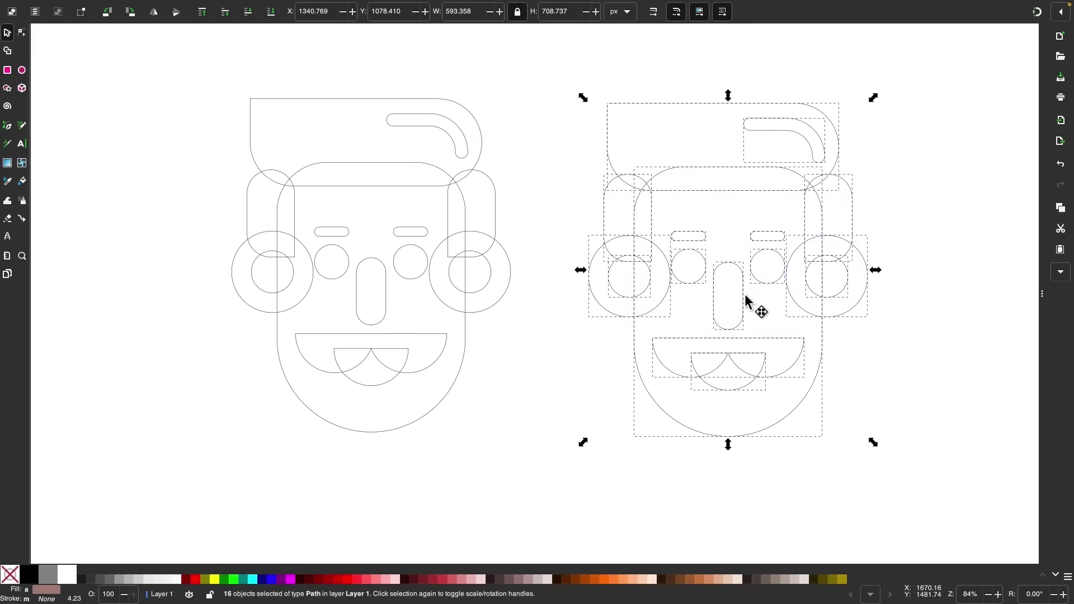
pyautogui.scroll(2, 744, 293)
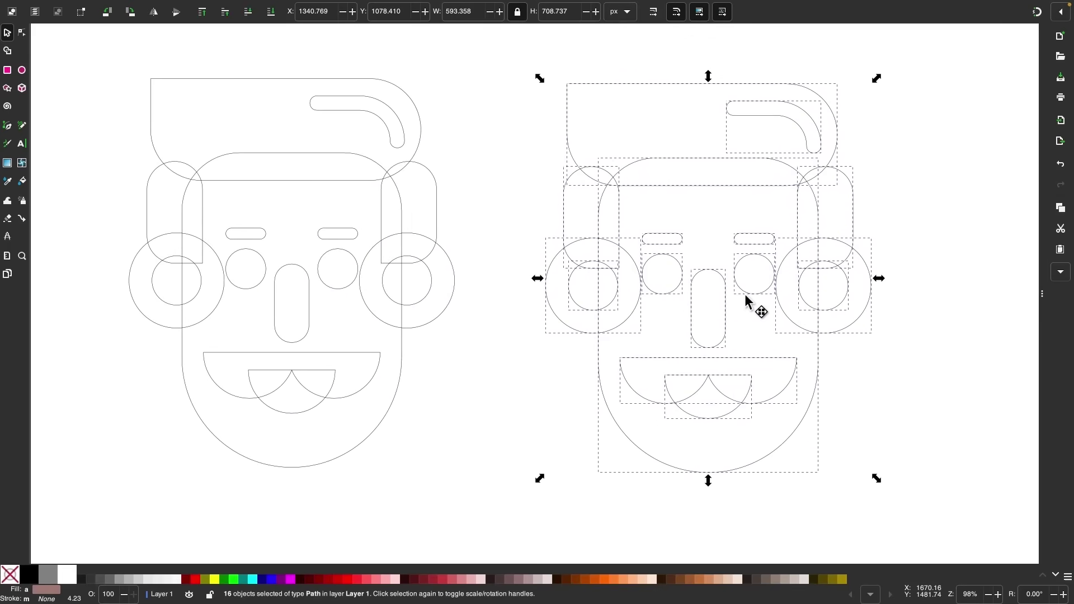
# Apply Path > Flatten to the duplicate face, then deselect everything.
pyautogui.moveTo(259, 16)
pyautogui.click(224, 7)
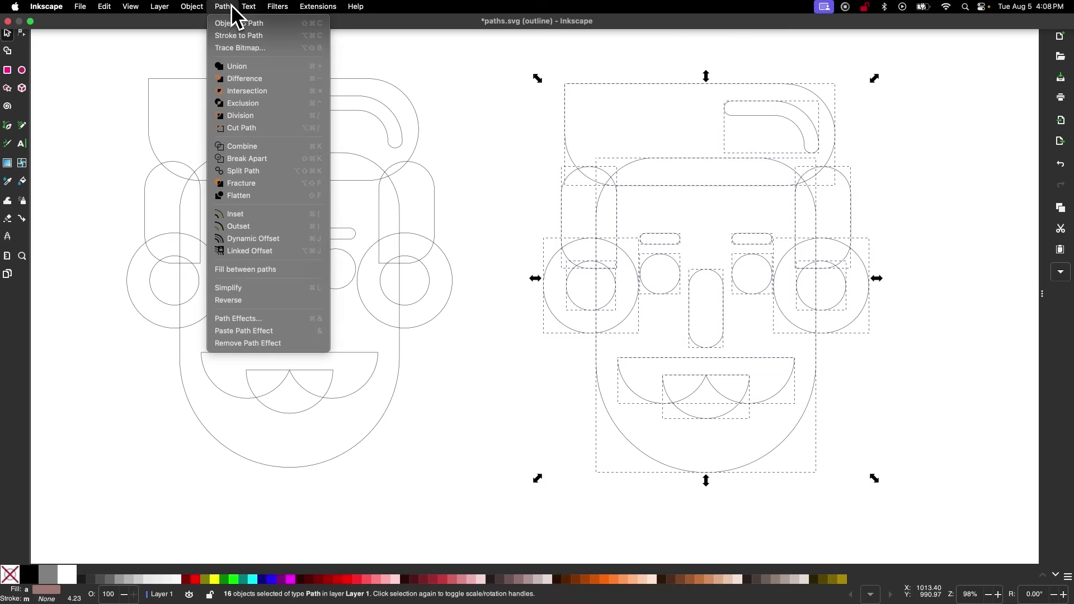
pyautogui.click(258, 196)
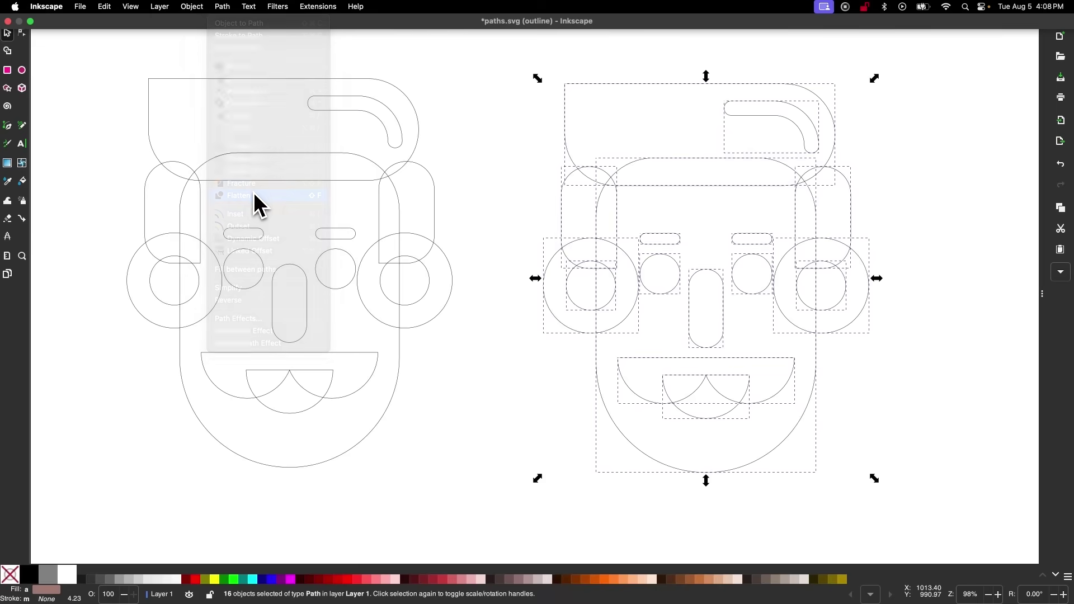
pyautogui.click(512, 148)
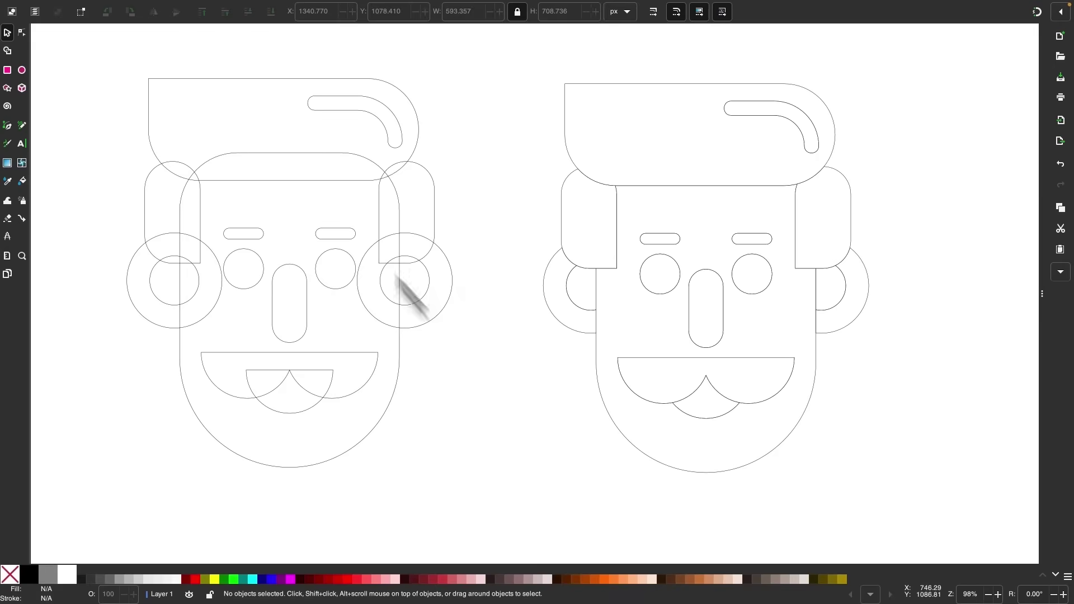
# Switch the display mode back to Normal full colour.
pyautogui.click(133, 6)
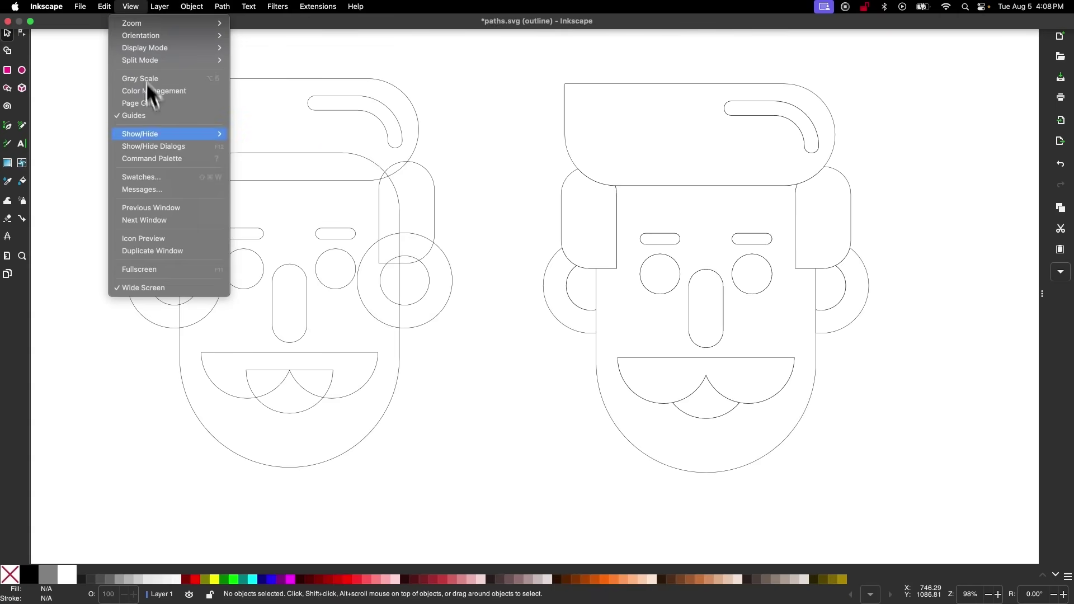
pyautogui.moveTo(159, 48)
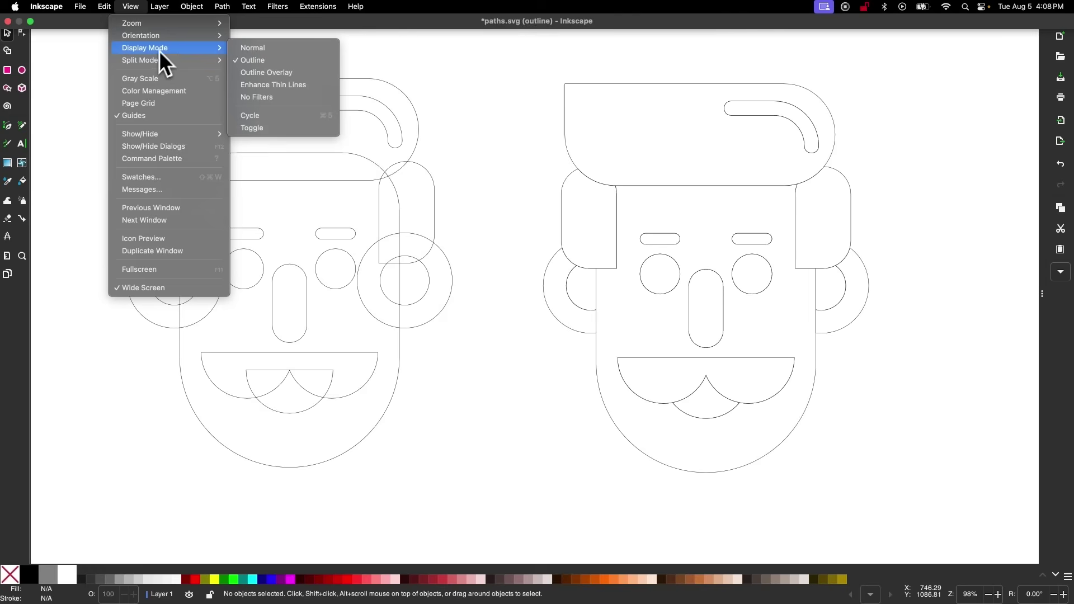
pyautogui.click(246, 48)
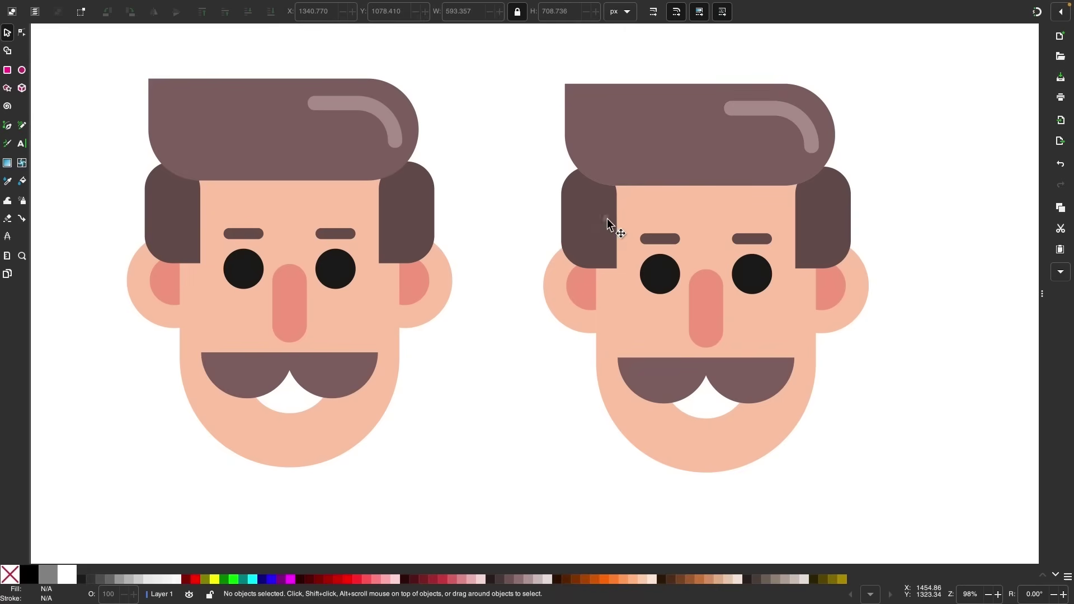
# Drag both faces' sideburns out to compare, undo both moves, then pull the right skin aside.
pyautogui.moveTo(611, 223); pyautogui.dragTo(538, 422)
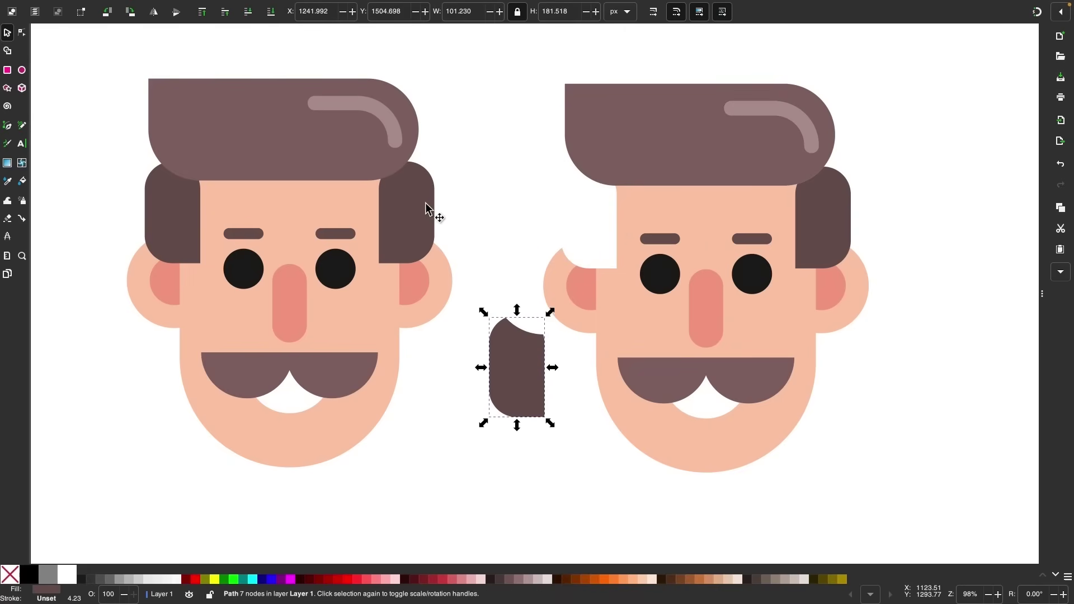
pyautogui.moveTo(433, 198); pyautogui.dragTo(467, 361)
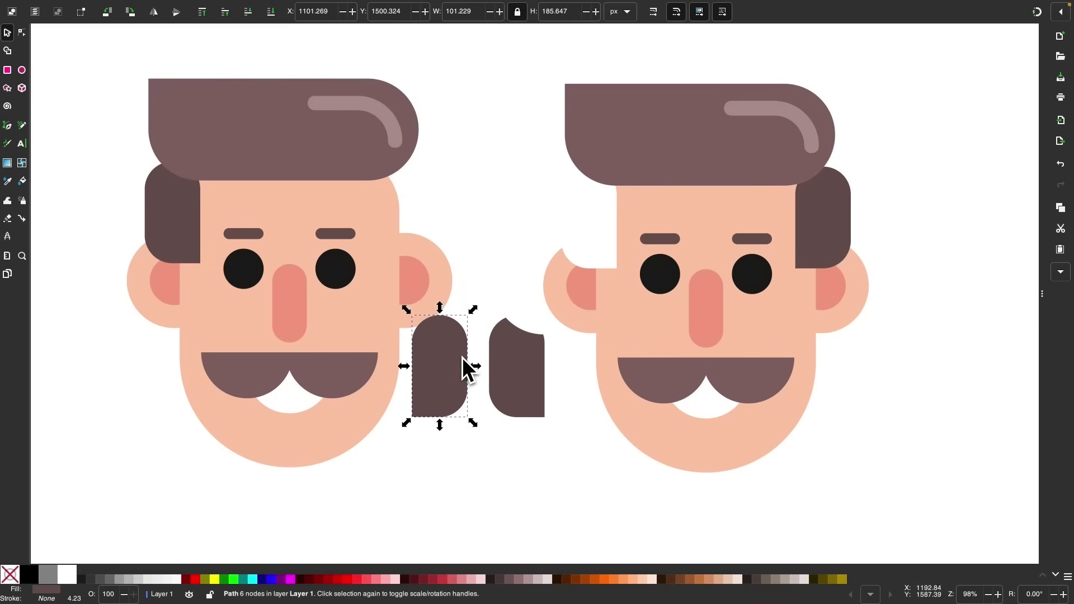
pyautogui.hotkey('ctrl', 'z')
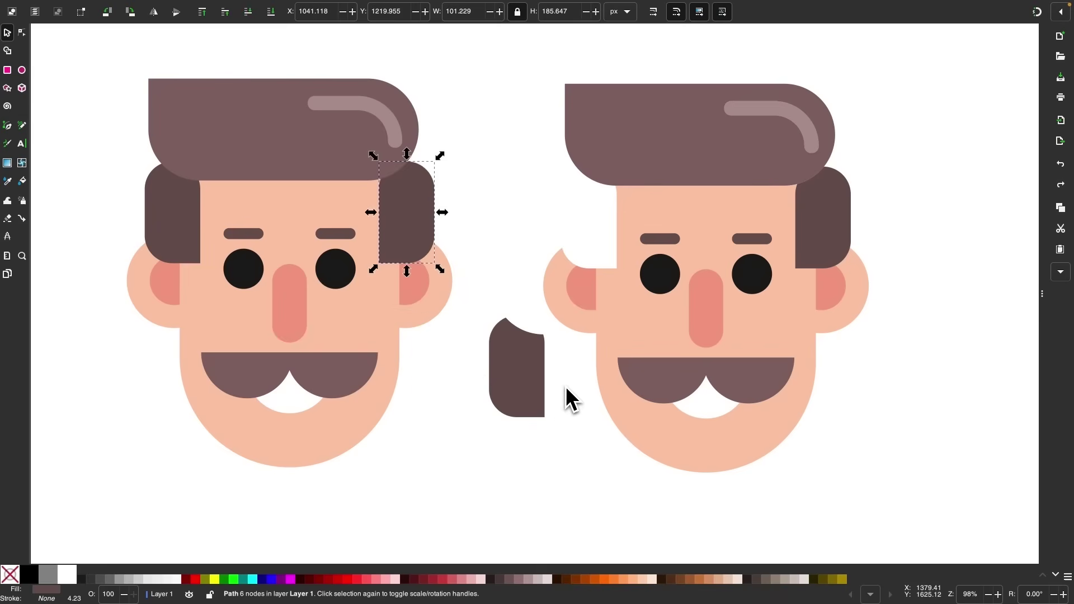
pyautogui.hotkey('ctrl', 'z')
pyautogui.click(485, 167)
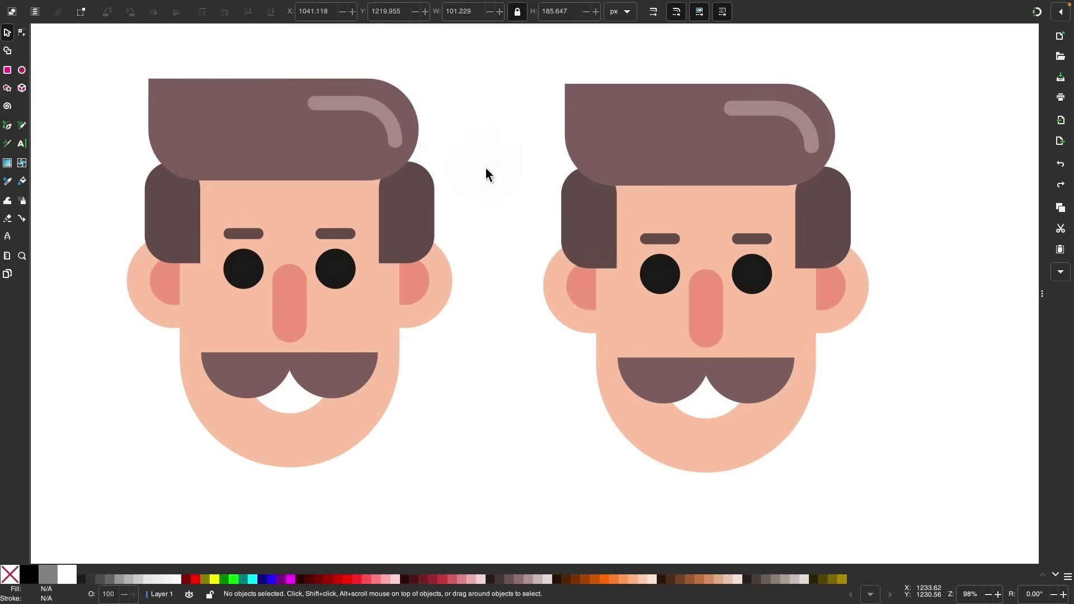
pyautogui.moveTo(621, 307); pyautogui.dragTo(674, 361)
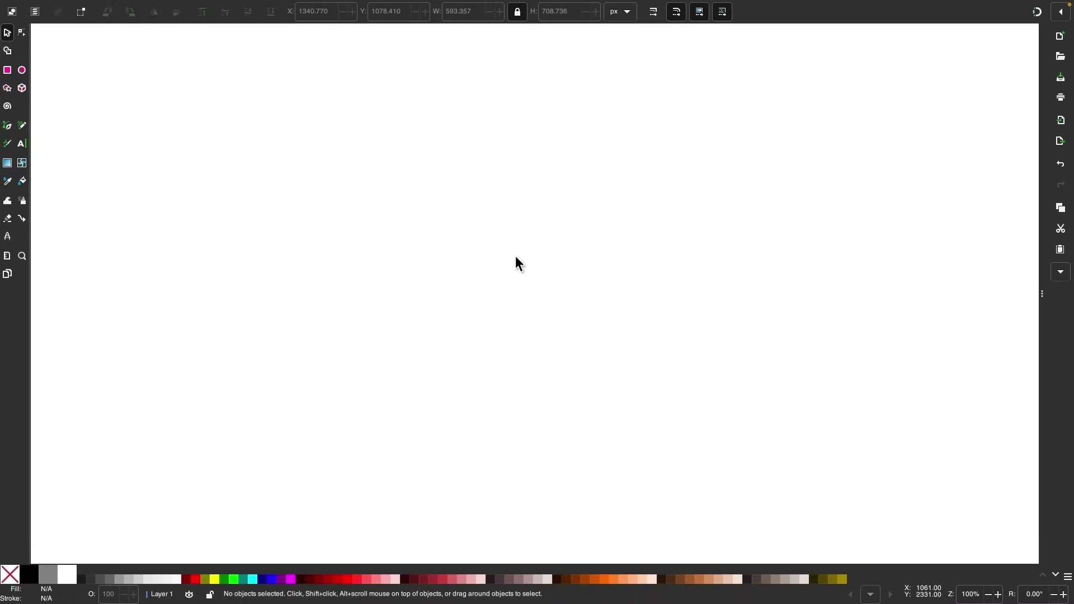
# Draw a large black circle near the canvas centre and open it into a wide pie slice.
pyautogui.click(22, 71)
pyautogui.moveTo(331, 128); pyautogui.dragTo(634, 441)
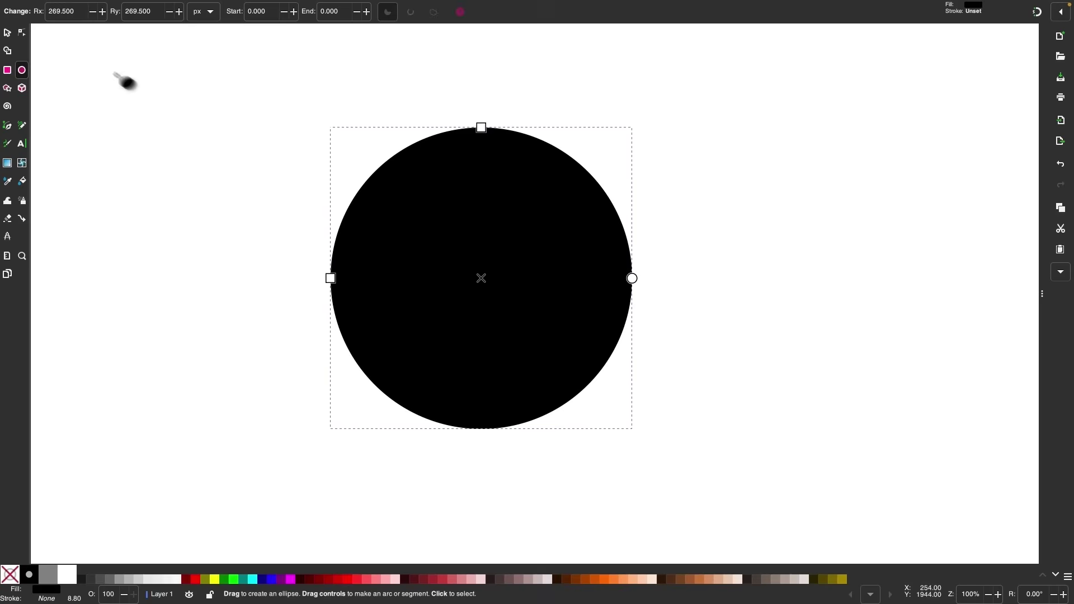
pyautogui.click(23, 33)
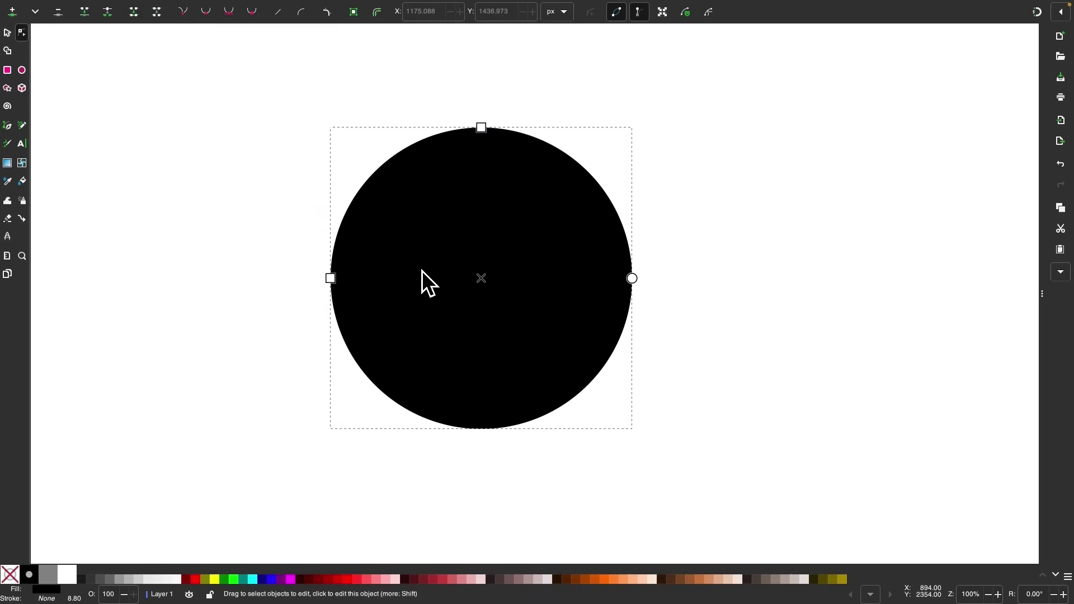
pyautogui.moveTo(632, 277); pyautogui.dragTo(680, 90)
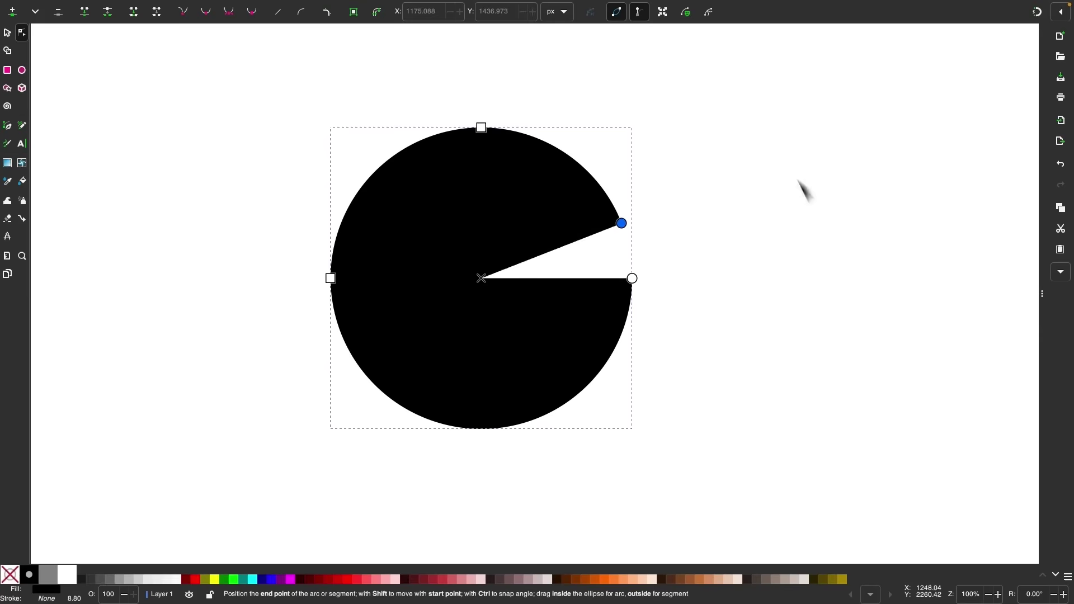
pyautogui.moveTo(805, 190); pyautogui.dragTo(779, 140)
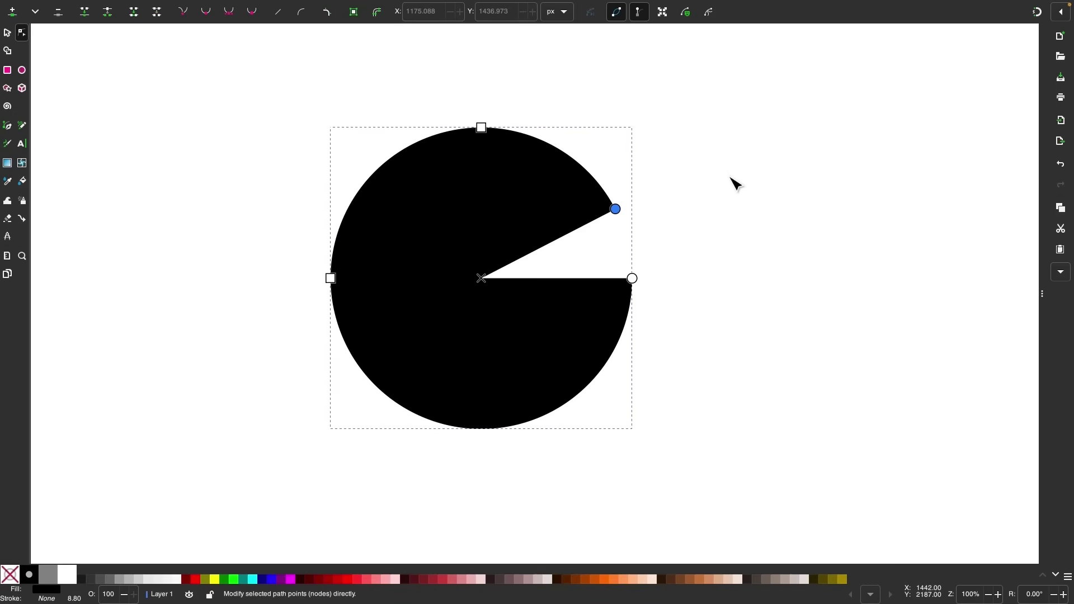
# Convert the pie to a path and drag its wedge point down and left.
pyautogui.click(224, 8)
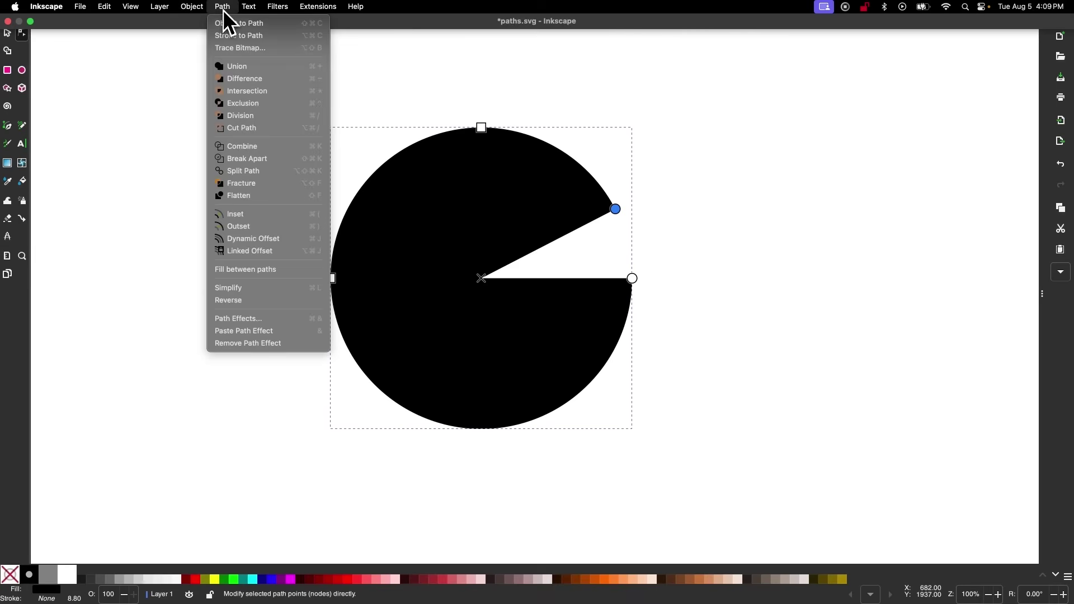
pyautogui.click(226, 22)
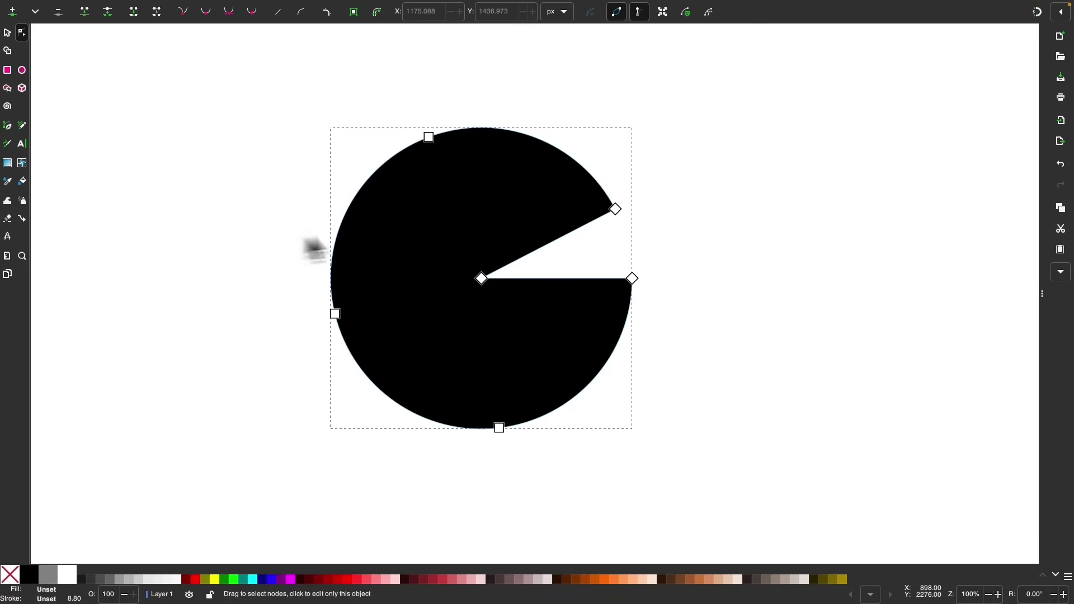
pyautogui.scroll(1, 424, 227)
pyautogui.moveTo(489, 288); pyautogui.dragTo(441, 351)
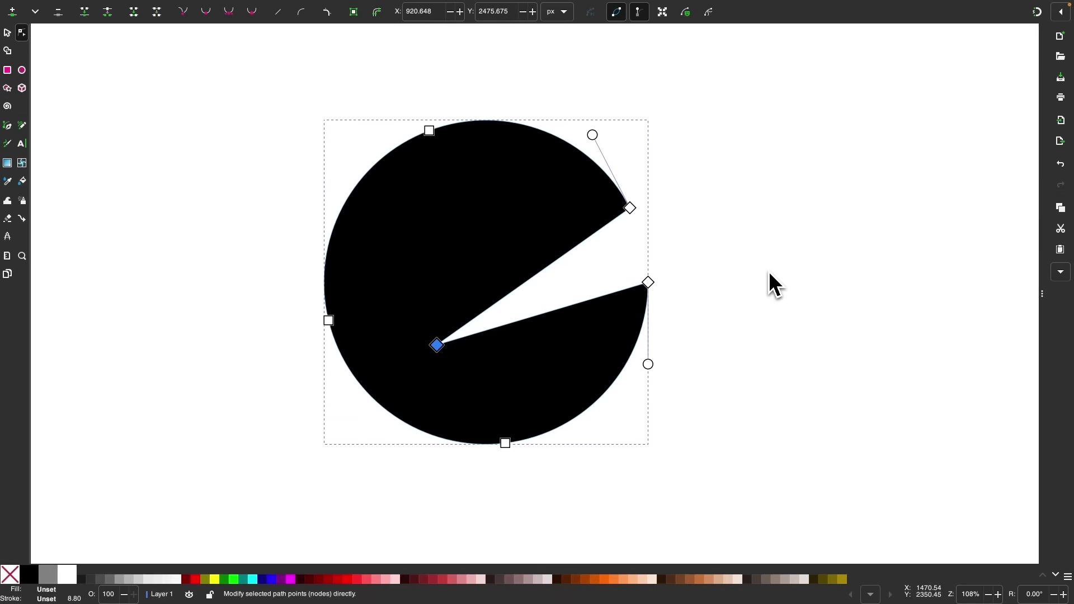
# Nudge the pie up-left with the Selector, then delete it to empty the canvas.
pyautogui.click(7, 32)
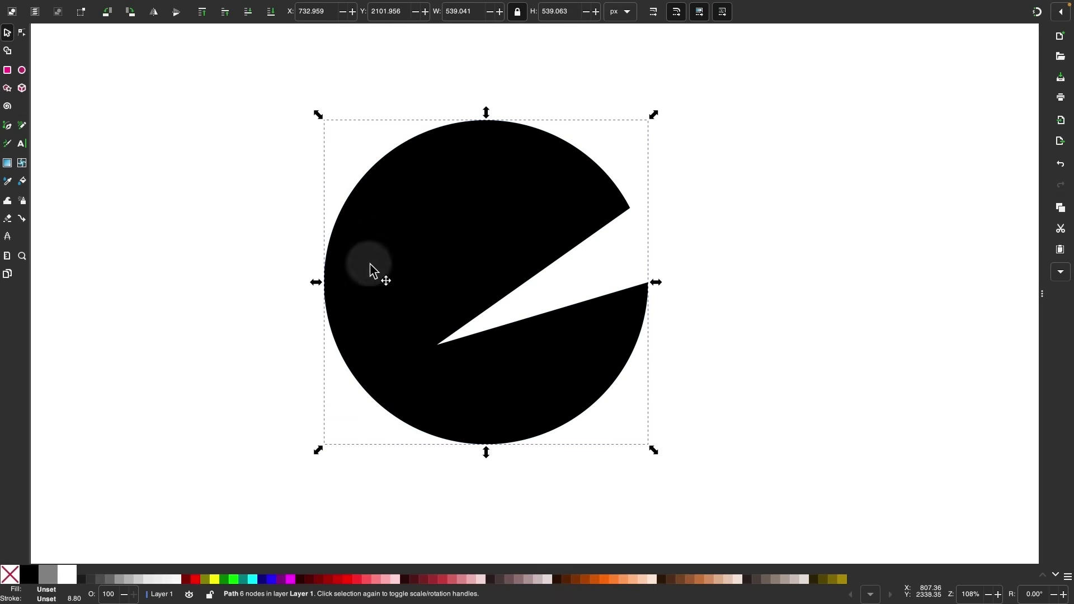
pyautogui.moveTo(370, 265); pyautogui.dragTo(350, 240)
pyautogui.press('Delete')
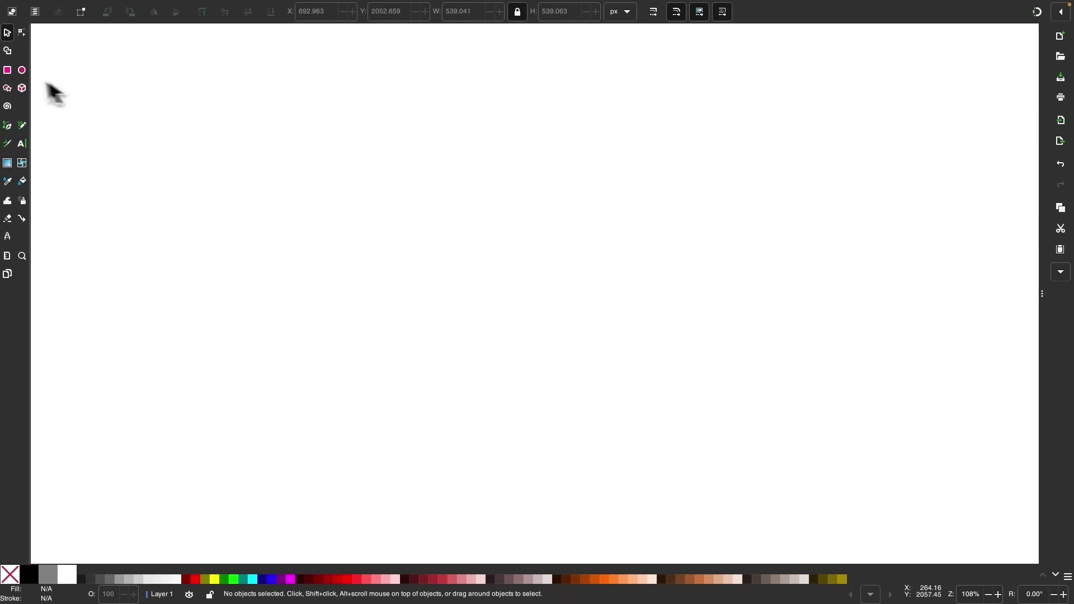
pyautogui.click(7, 70)
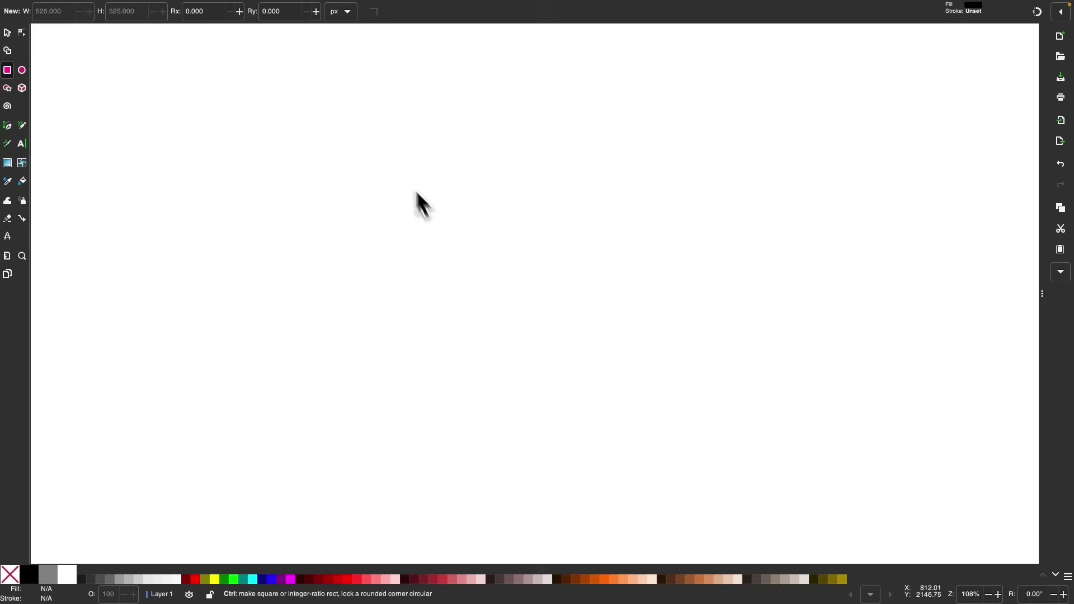
pyautogui.moveTo(346, 149); pyautogui.dragTo(664, 450)
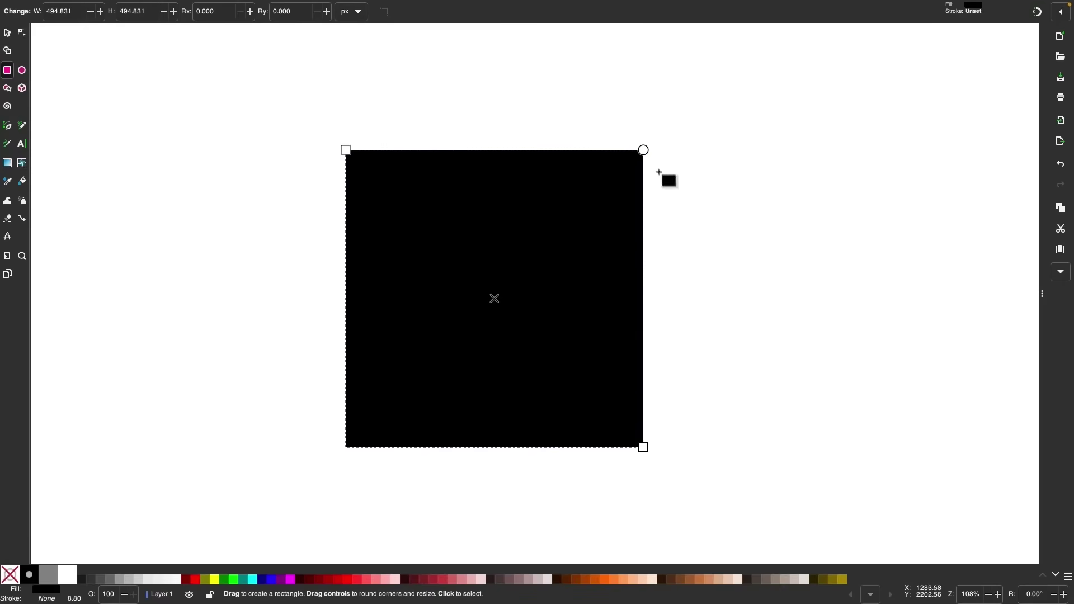
pyautogui.moveTo(645, 149); pyautogui.dragTo(643, 179)
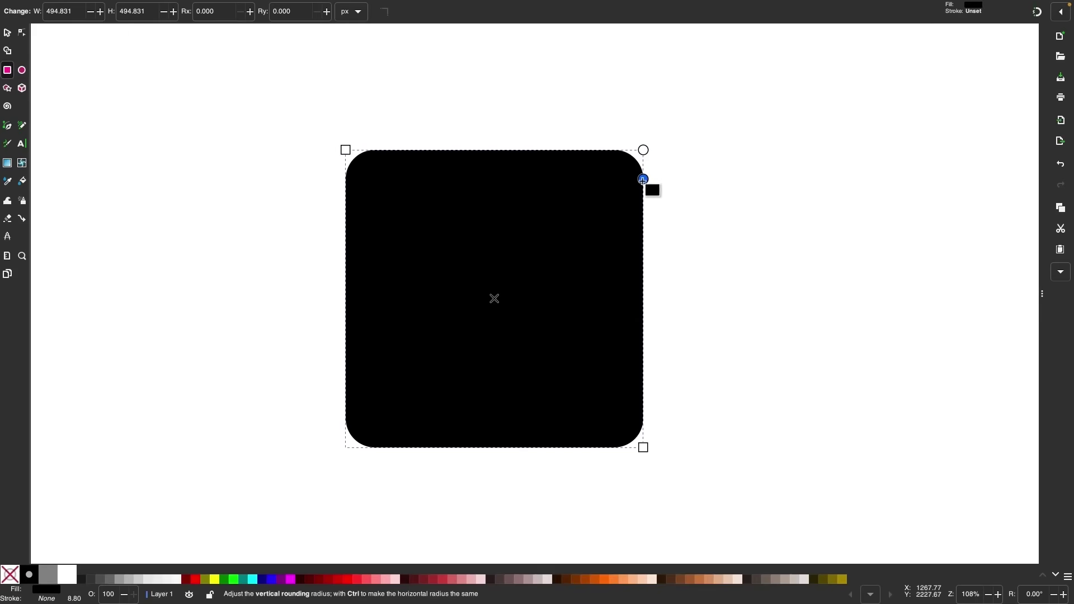
pyautogui.click(21, 33)
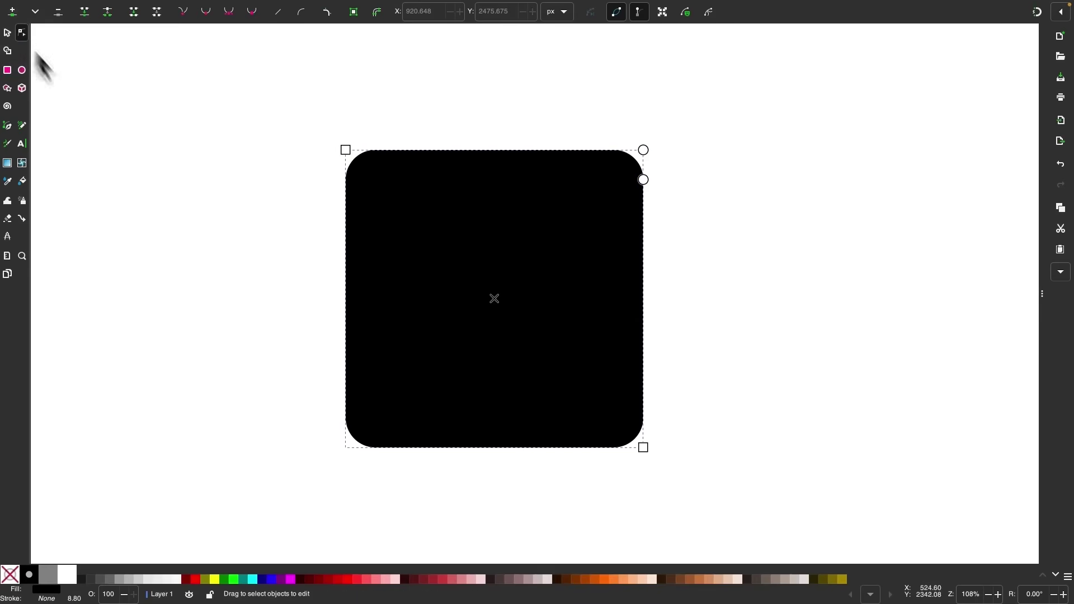
pyautogui.scroll(2, 485, 286)
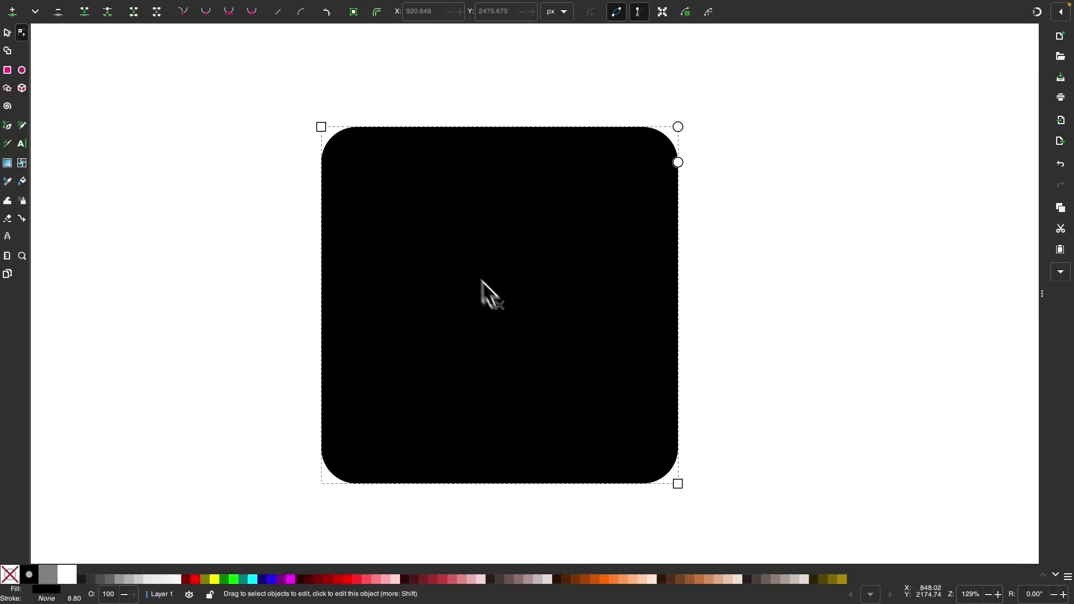
pyautogui.click(222, 7)
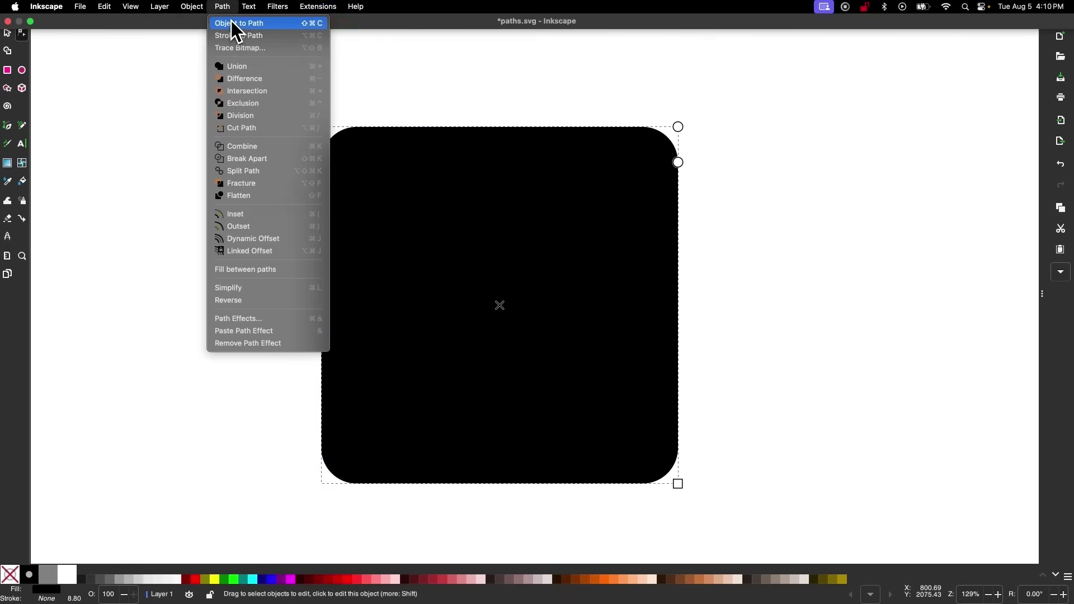
pyautogui.click(234, 25)
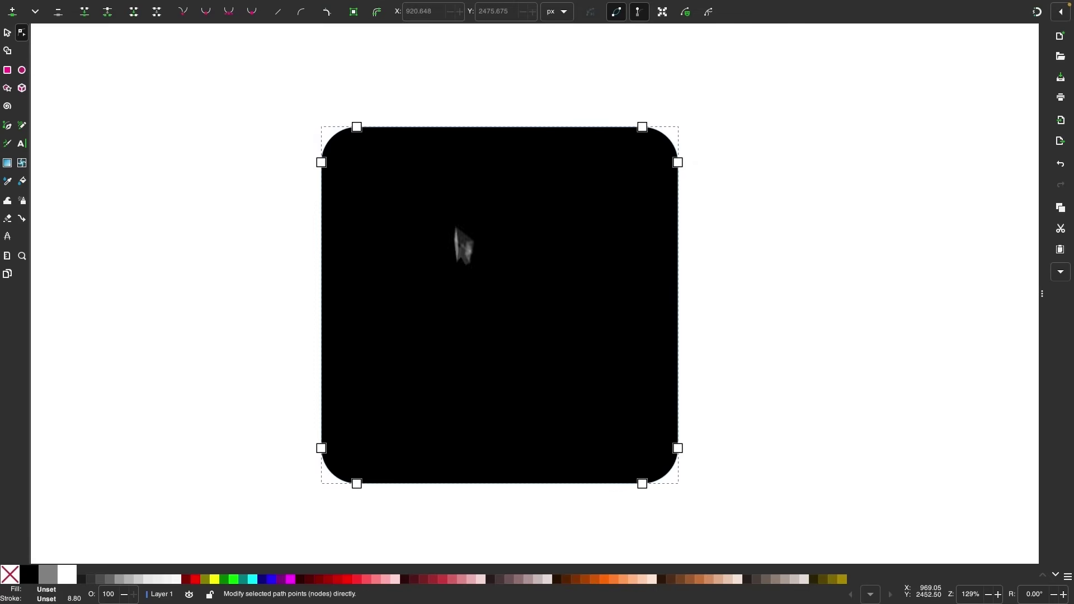
pyautogui.scroll(-1, 464, 326)
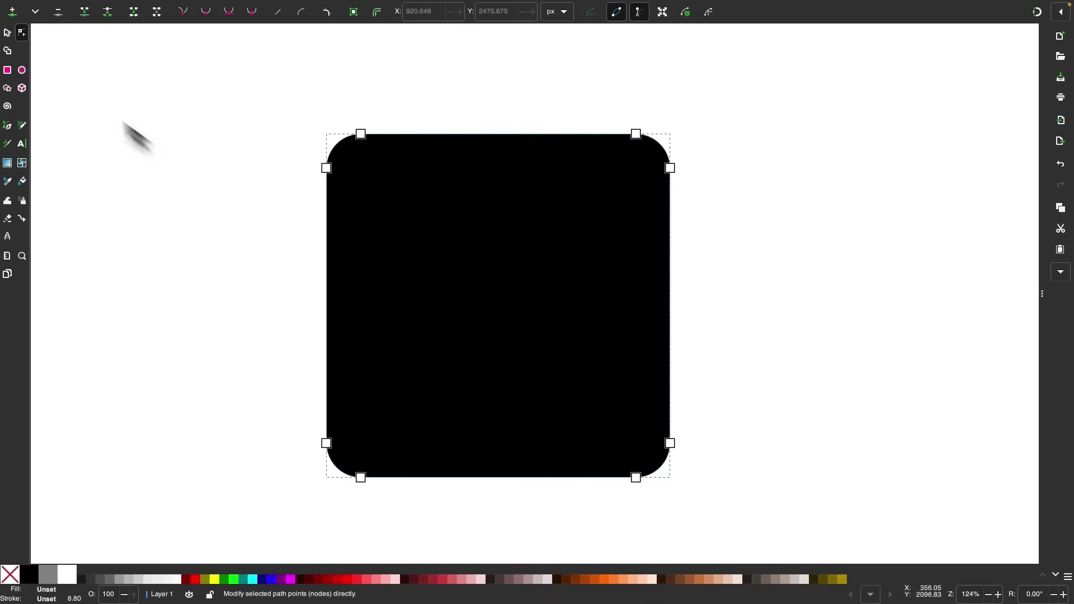
pyautogui.click(7, 33)
pyautogui.click(514, 342)
pyautogui.press('Delete')
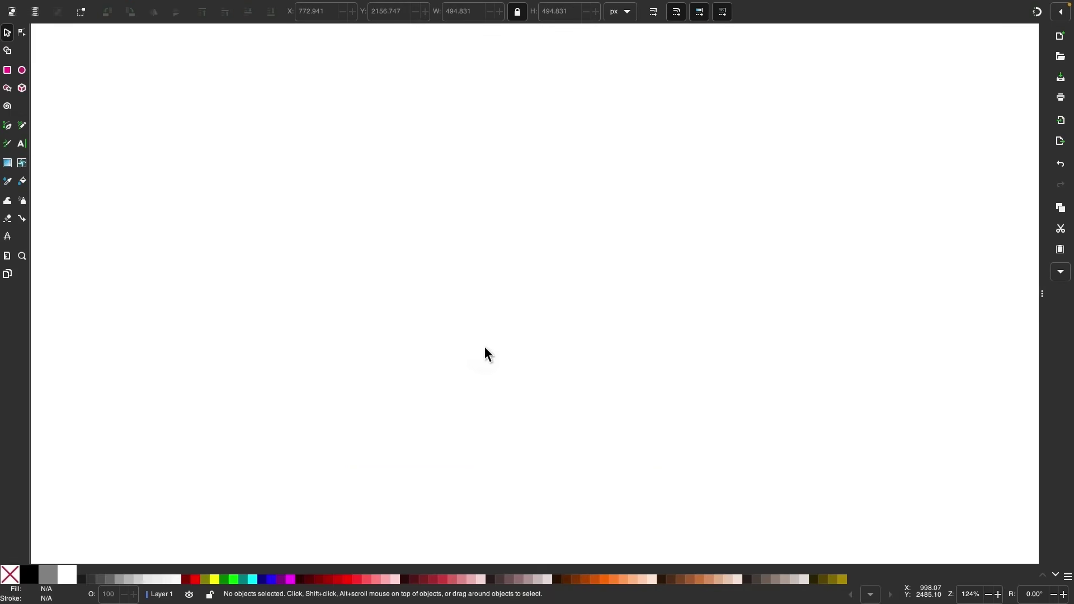
pyautogui.press('1')
pyautogui.click(8, 89)
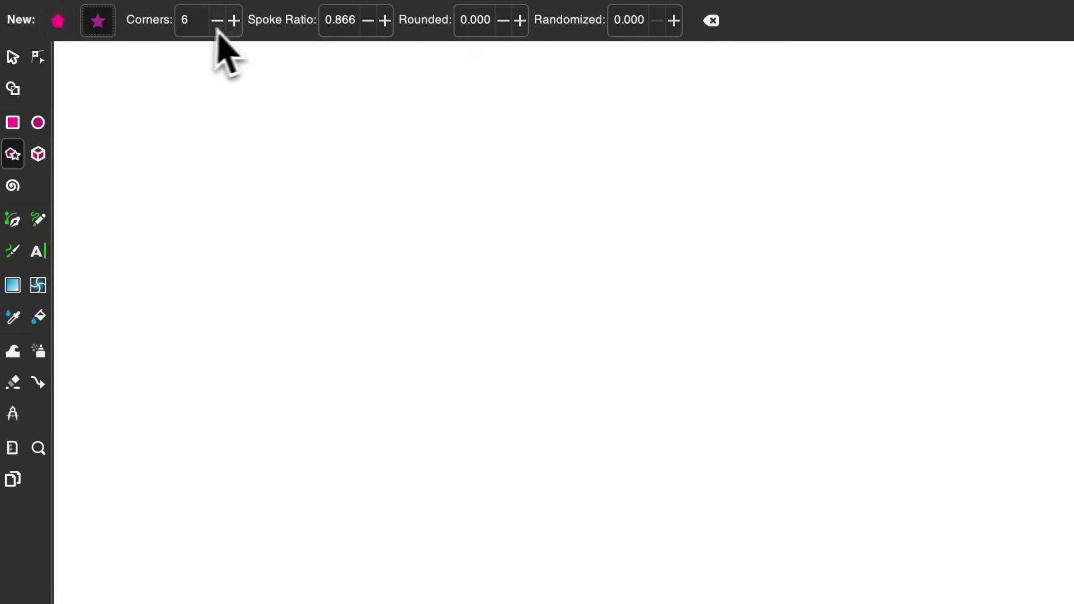
pyautogui.click(234, 25)
pyautogui.click(234, 26)
pyautogui.click(235, 25)
pyautogui.click(234, 25)
pyautogui.click(234, 25)
pyautogui.click(234, 25)
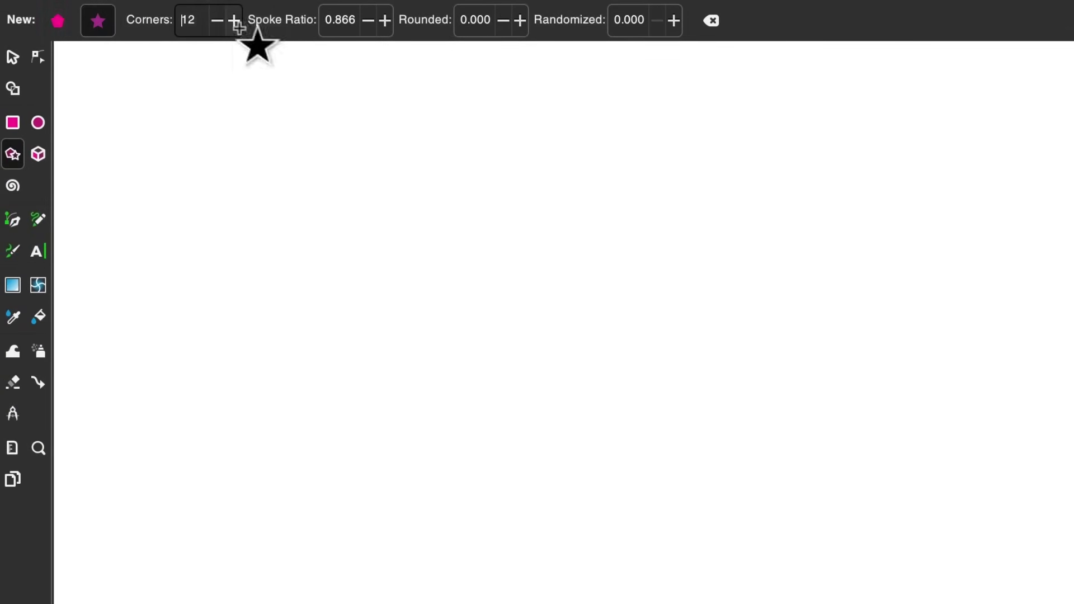
pyautogui.moveTo(748, 353); pyautogui.dragTo(1029, 508)
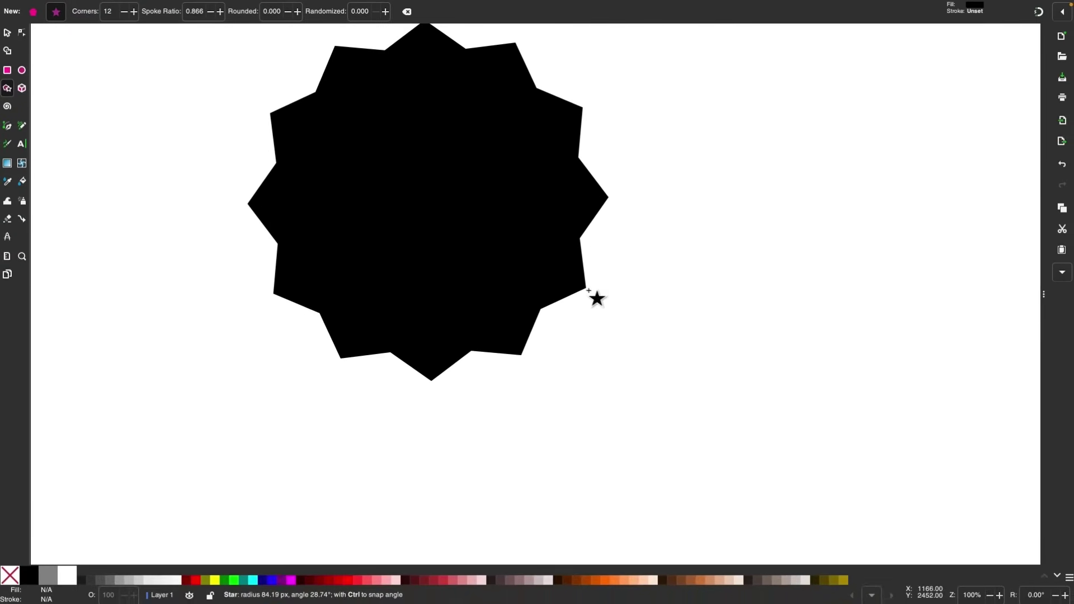
pyautogui.moveTo(597, 298); pyautogui.dragTo(581, 223)
pyautogui.scroll(2, 509, 185)
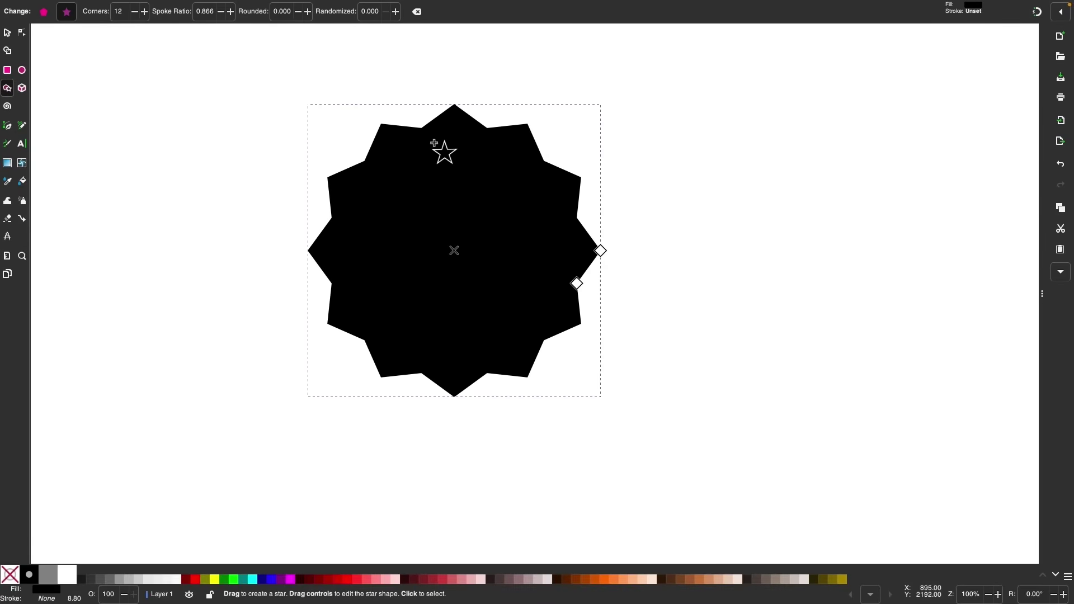
pyautogui.moveTo(576, 284); pyautogui.dragTo(514, 231)
pyautogui.click(23, 33)
pyautogui.scroll(2, 479, 253)
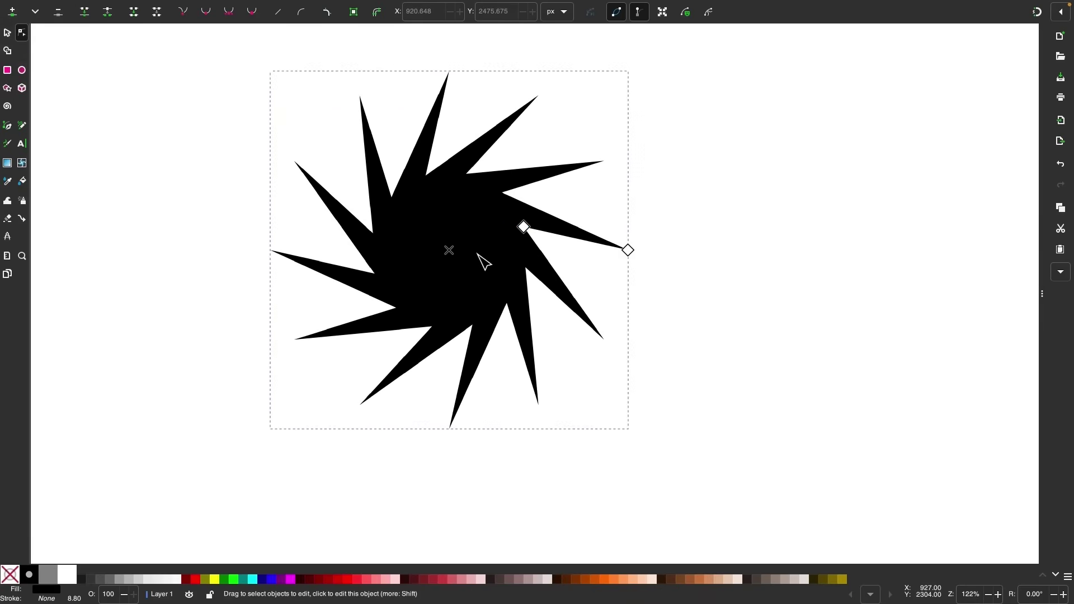
pyautogui.moveTo(524, 227)
pyautogui.mouseDown()
pyautogui.moveTo(513, 192)
pyautogui.moveTo(504, 260)
pyautogui.moveTo(530, 211)
pyautogui.moveTo(540, 241)
pyautogui.mouseUp()
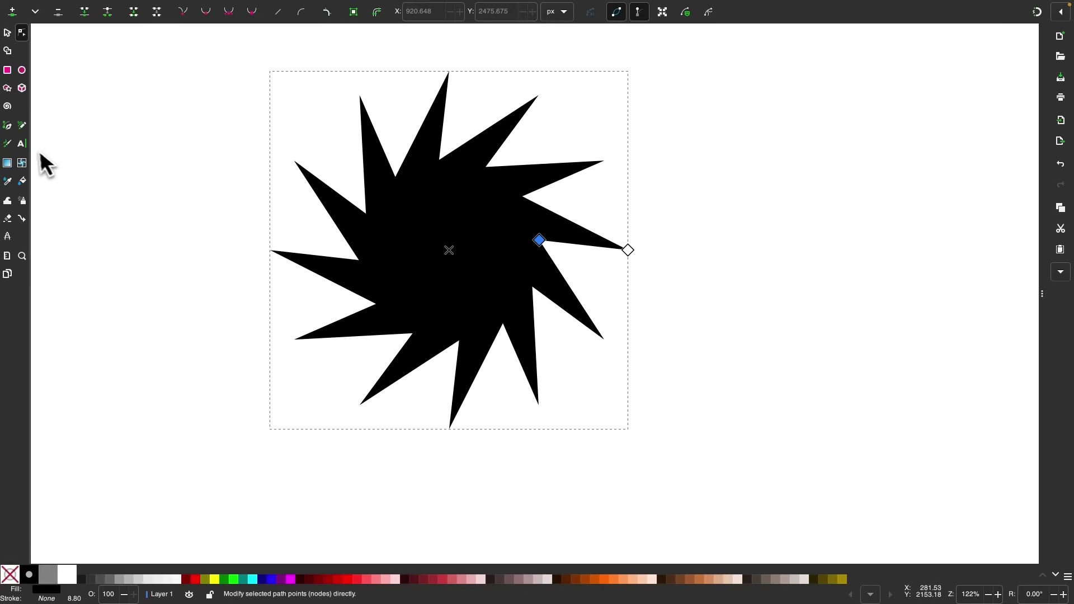
pyautogui.click(8, 87)
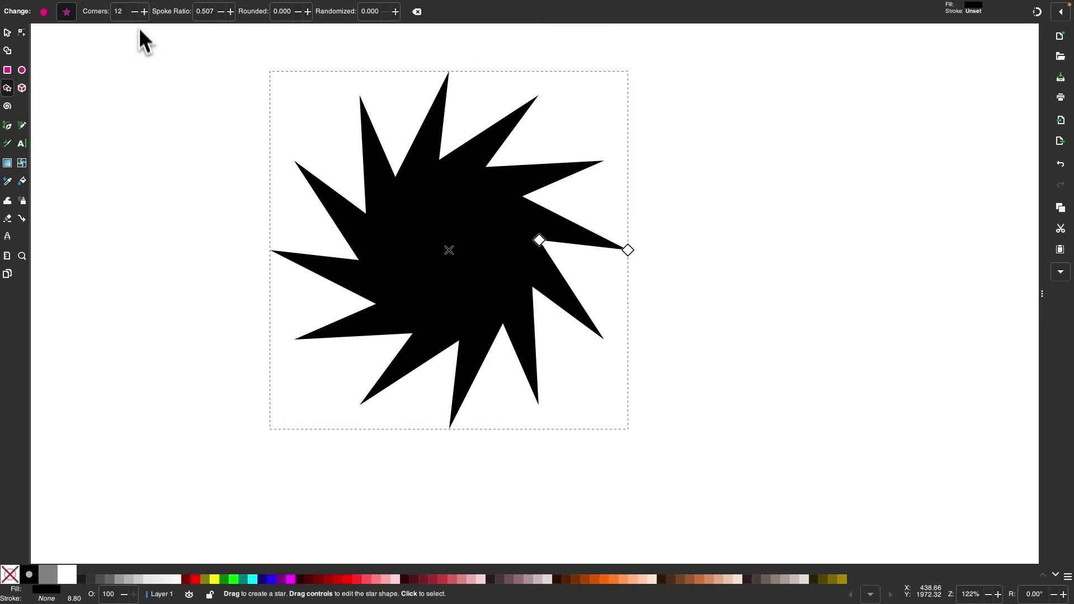
pyautogui.click(135, 11)
pyautogui.click(135, 12)
pyautogui.click(136, 12)
pyautogui.click(135, 12)
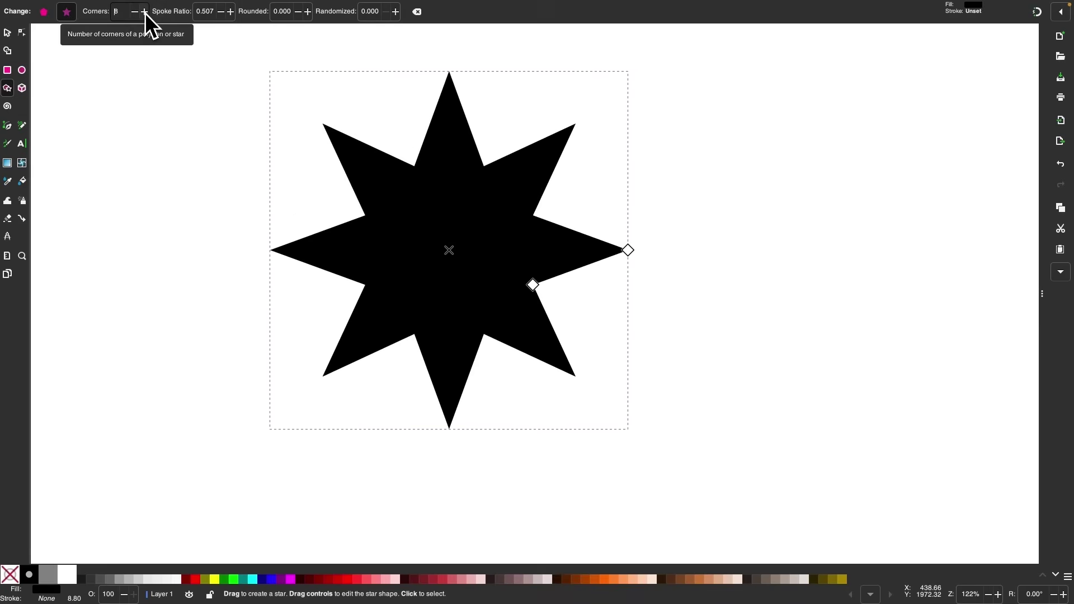
pyautogui.click(144, 12)
pyautogui.click(144, 12)
pyautogui.click(145, 12)
pyautogui.click(145, 12)
pyautogui.click(144, 12)
pyautogui.click(144, 12)
pyautogui.click(144, 11)
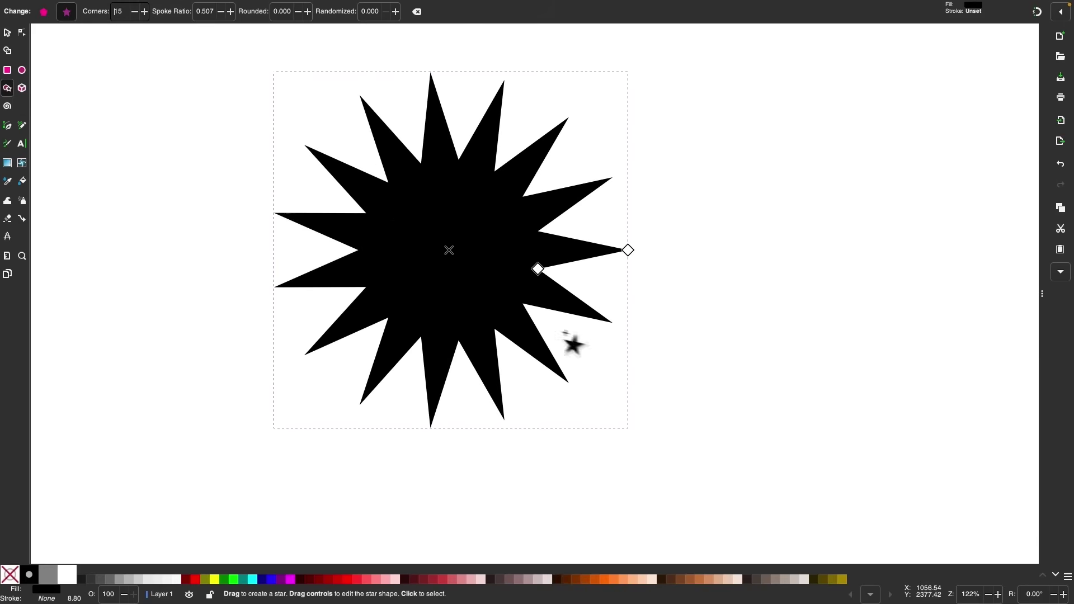
pyautogui.moveTo(537, 269); pyautogui.dragTo(571, 239)
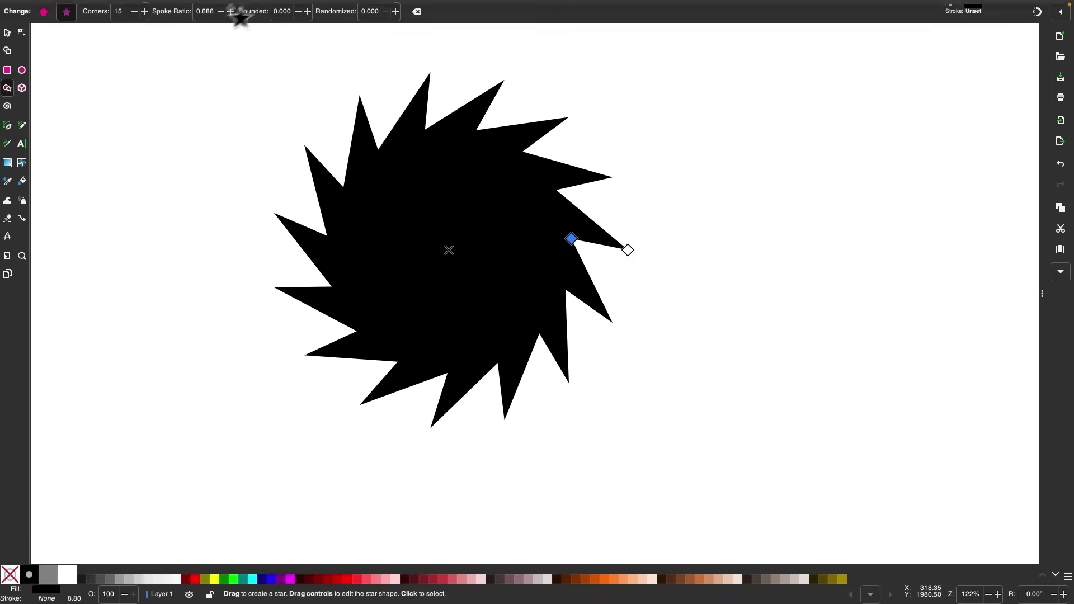
pyautogui.moveTo(293, 16)
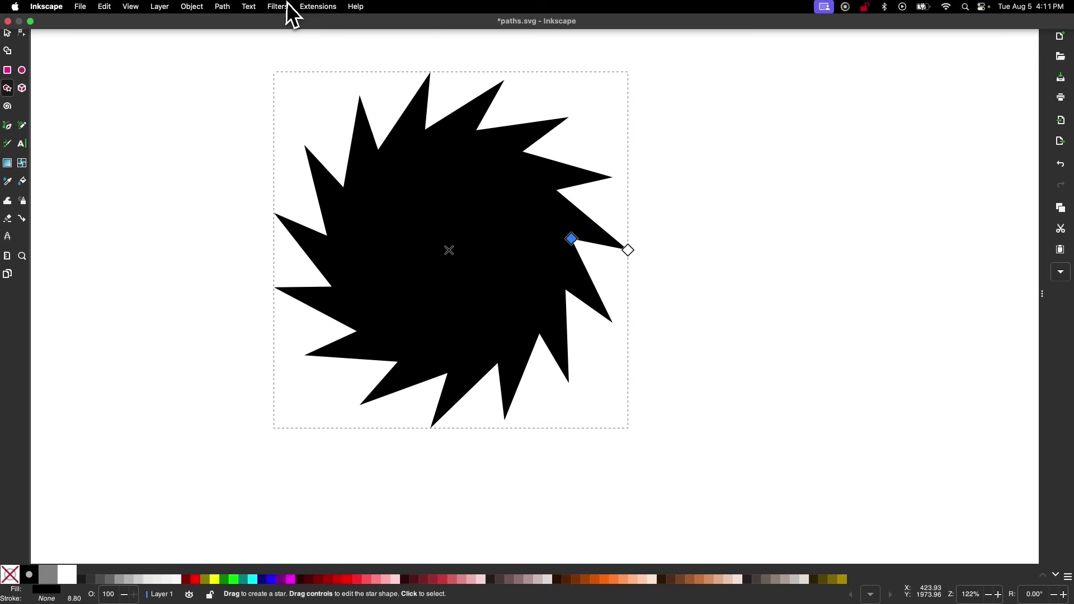
pyautogui.click(232, 8)
pyautogui.click(235, 24)
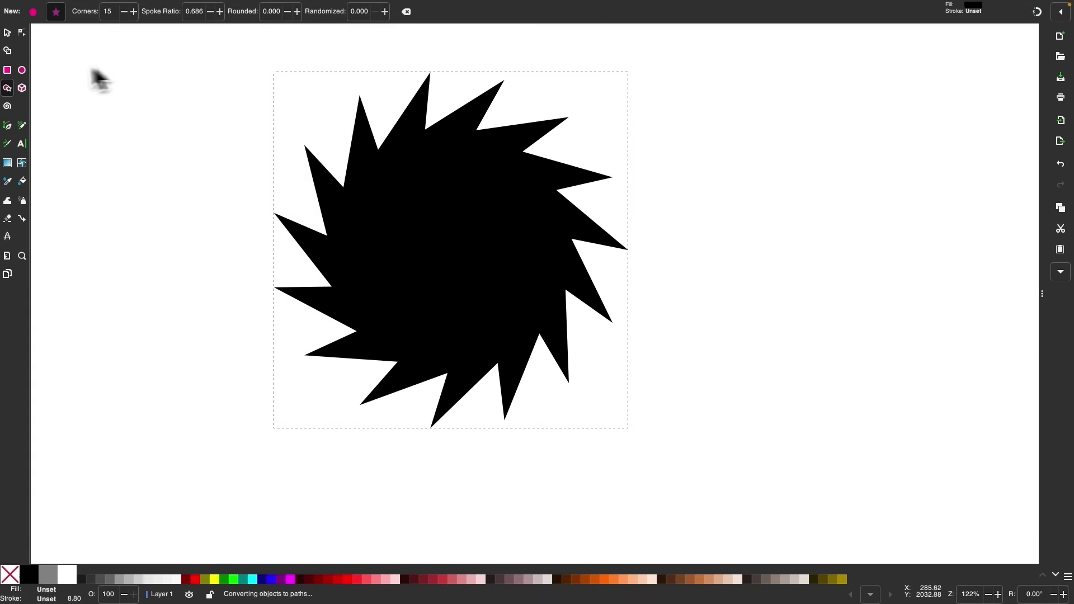
pyautogui.click(22, 33)
pyautogui.scroll(1, 464, 232)
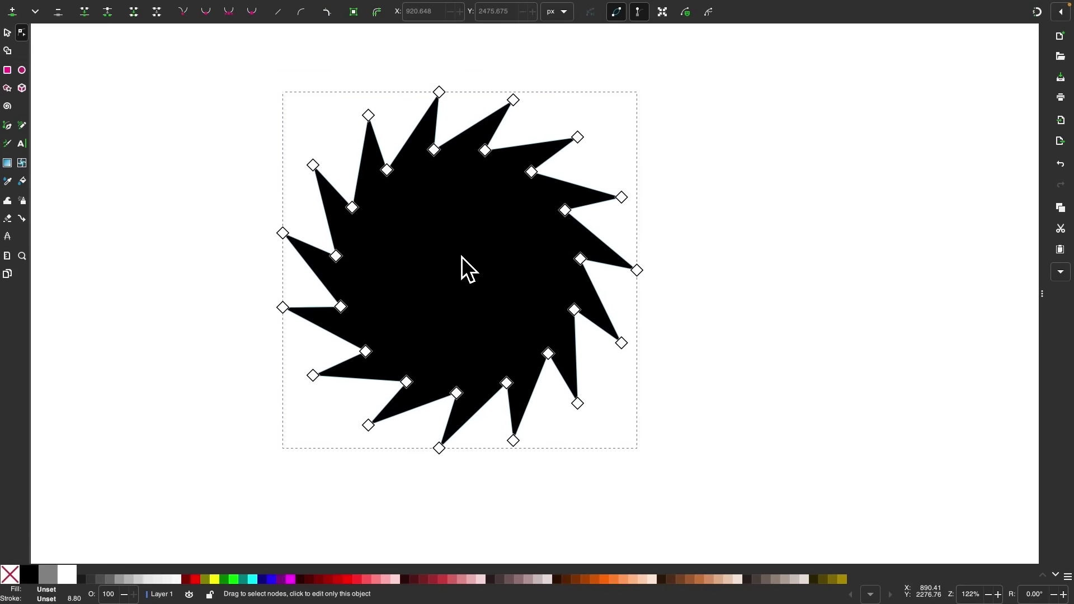
pyautogui.press('s')
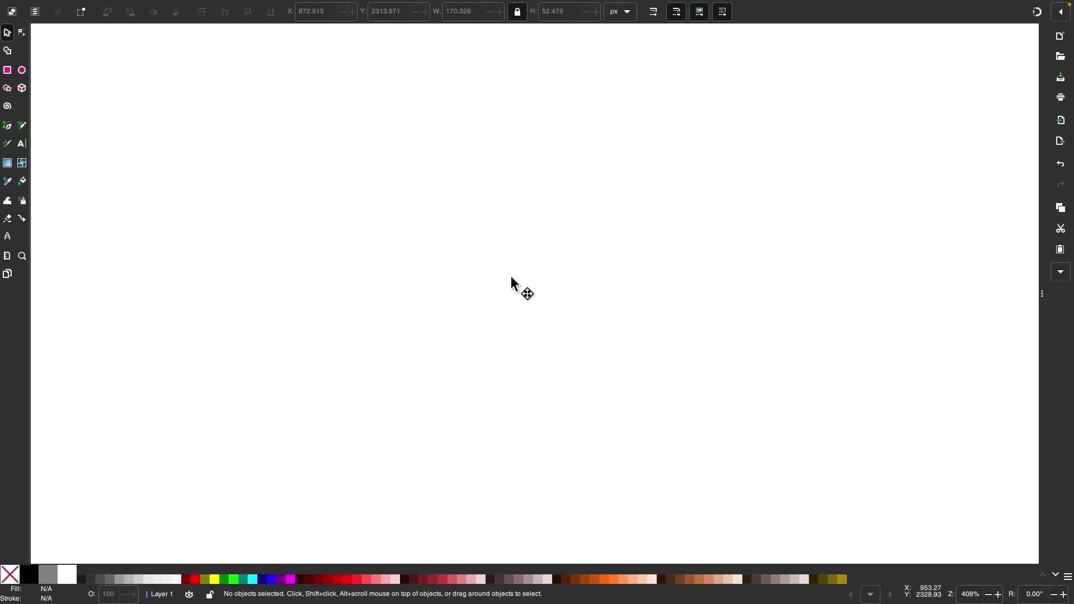
# Add the word 'Text' to the canvas with the Text tool.
pyautogui.click(27, 145)
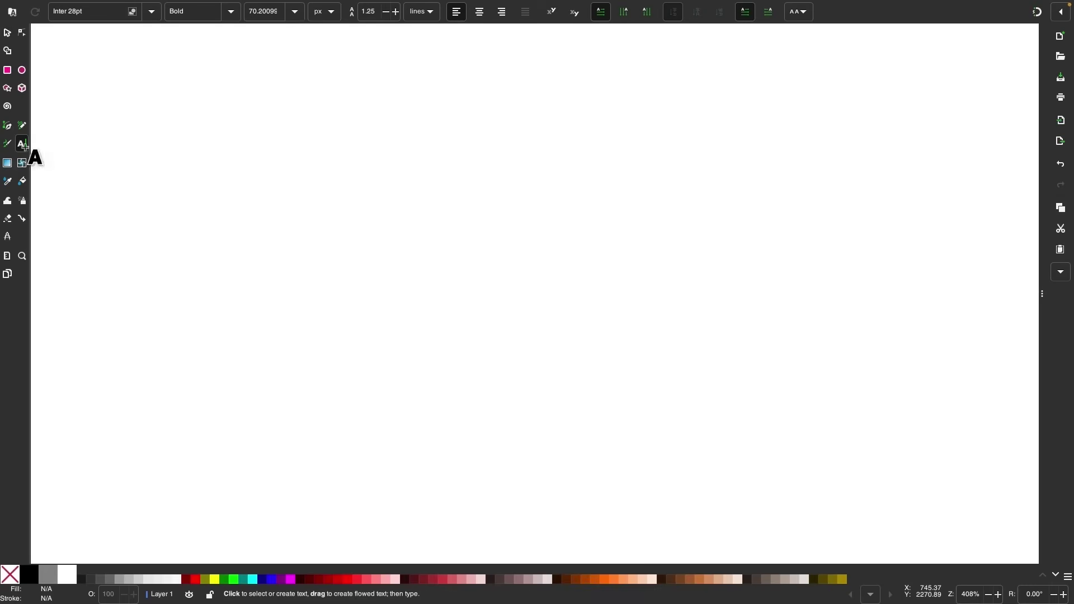
pyautogui.click(285, 258)
pyautogui.write('Text')
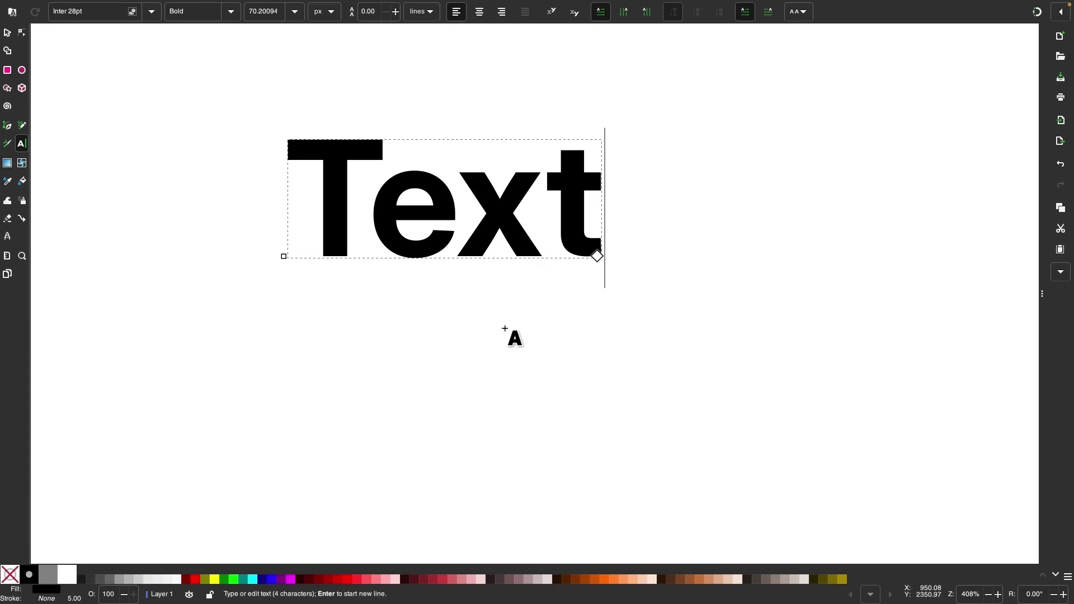
# Convert the 'Text' object into an editable path with Object to Path.
pyautogui.click(22, 32)
pyautogui.scroll(1, 421, 246)
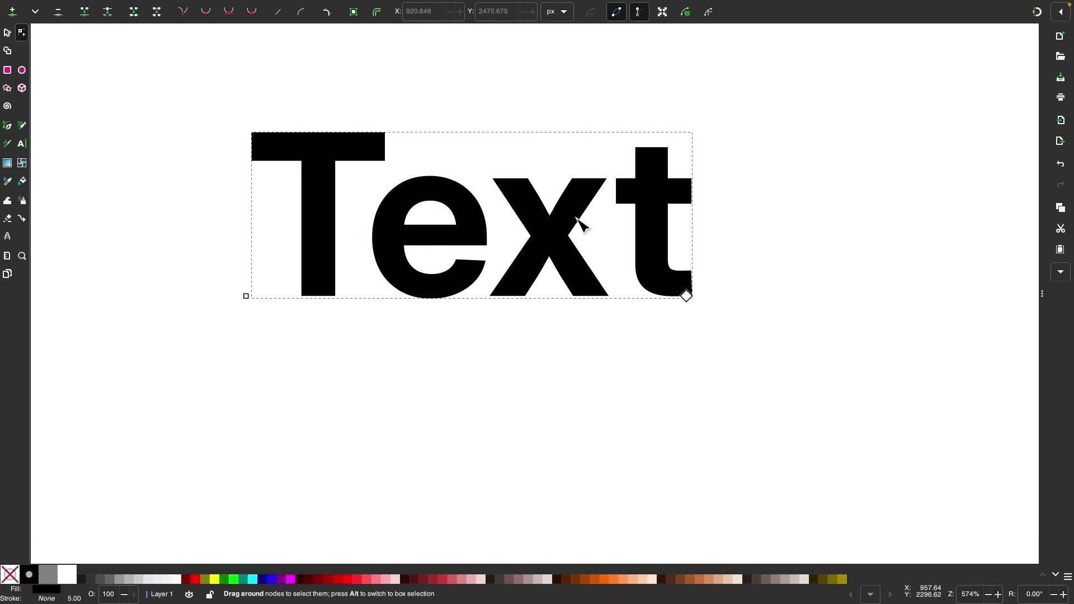
pyautogui.scroll(1, 480, 245)
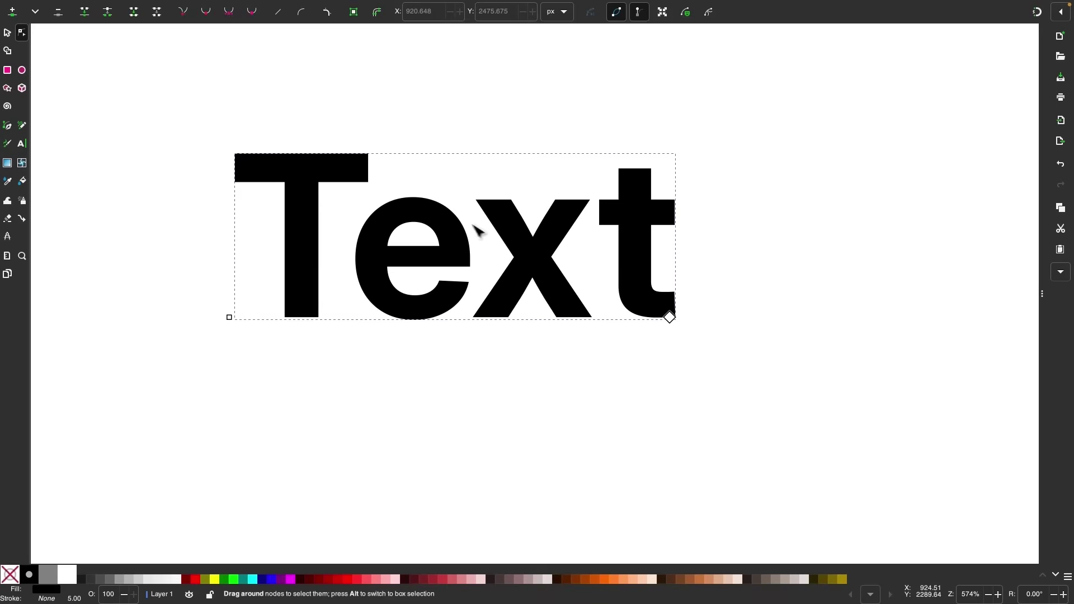
pyautogui.moveTo(268, 7)
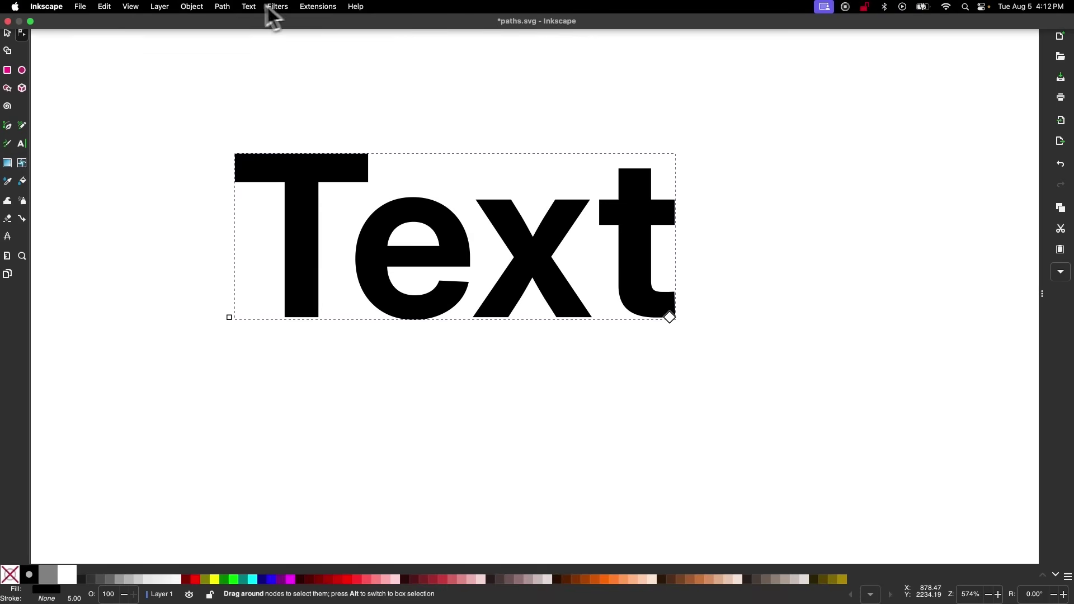
pyautogui.click(231, 10)
pyautogui.click(229, 20)
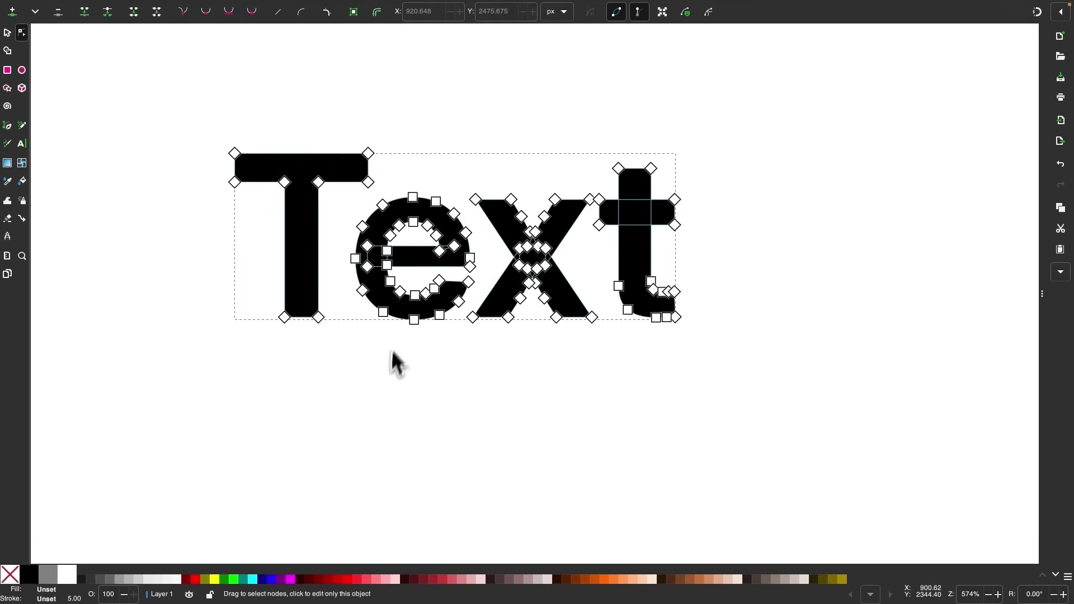
# Zoom in and select nodes at the crossing of the x with the Node tool.
pyautogui.scroll(1, 489, 374)
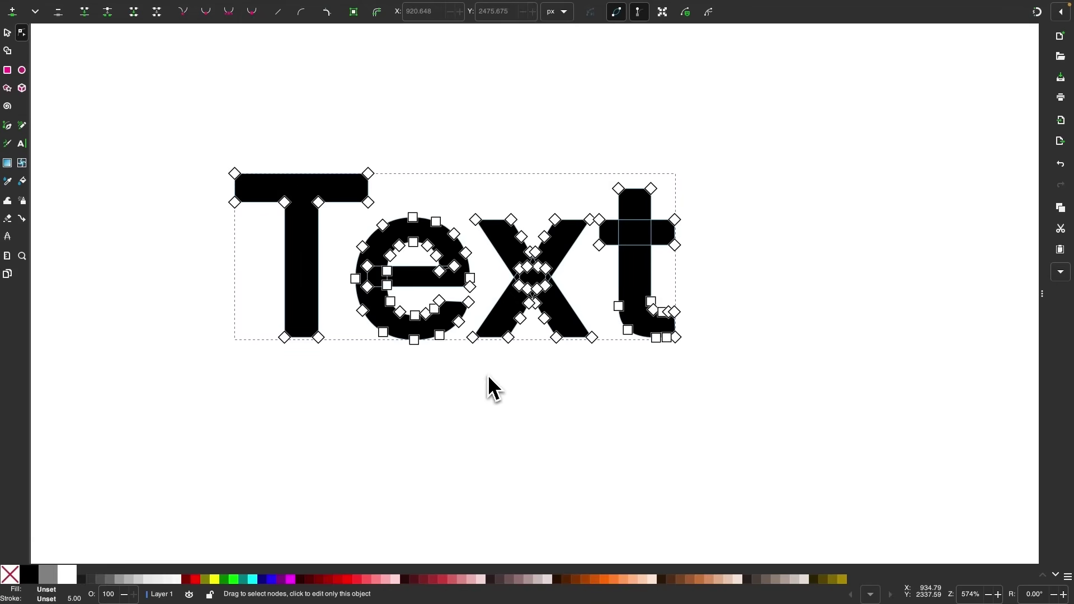
pyautogui.keyDown('ctrl'); pyautogui.scroll(2, 489, 374); pyautogui.keyUp('ctrl')
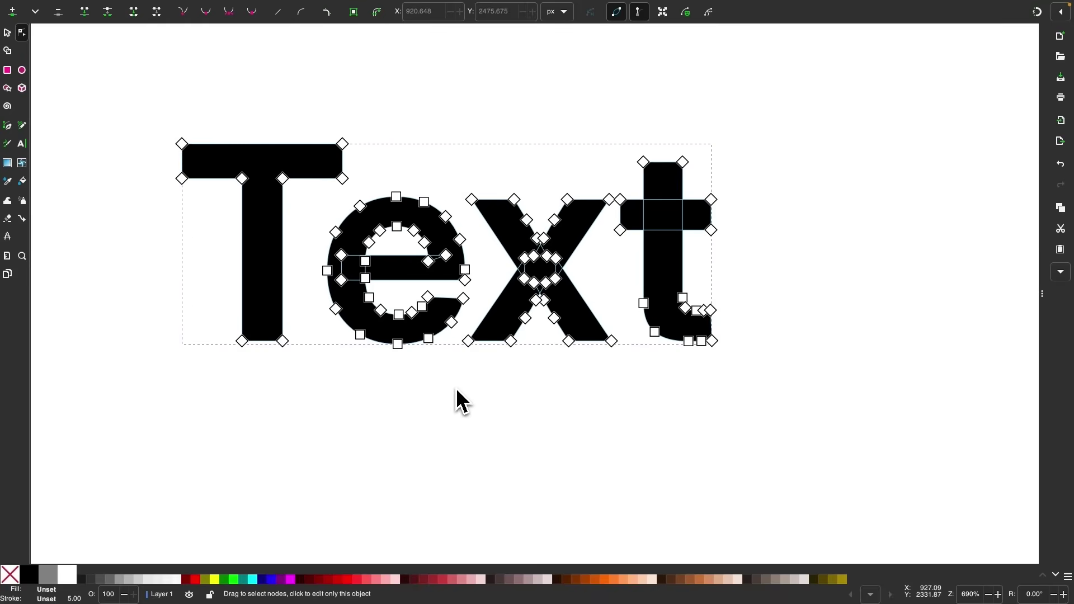
pyautogui.keyDown('ctrl'); pyautogui.scroll(2, 453, 139); pyautogui.keyUp('ctrl')
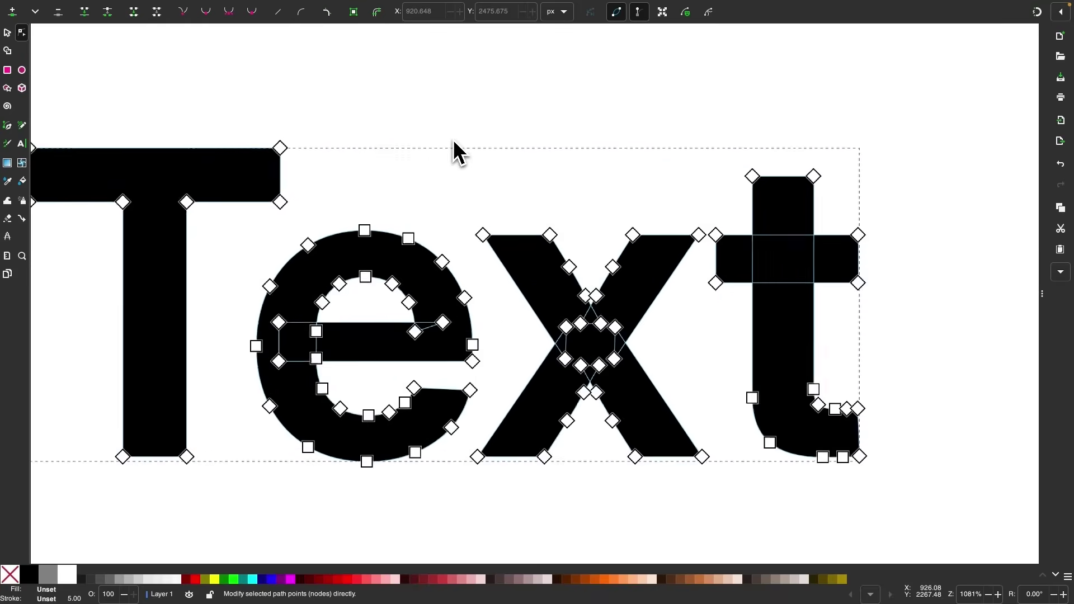
pyautogui.keyDown('ctrl'); pyautogui.scroll(-1, 453, 140); pyautogui.keyUp('ctrl')
pyautogui.click(572, 270)
pyautogui.keyDown('ctrl'); pyautogui.scroll(5, 577, 285); pyautogui.keyUp('ctrl')
pyautogui.click(511, 393)
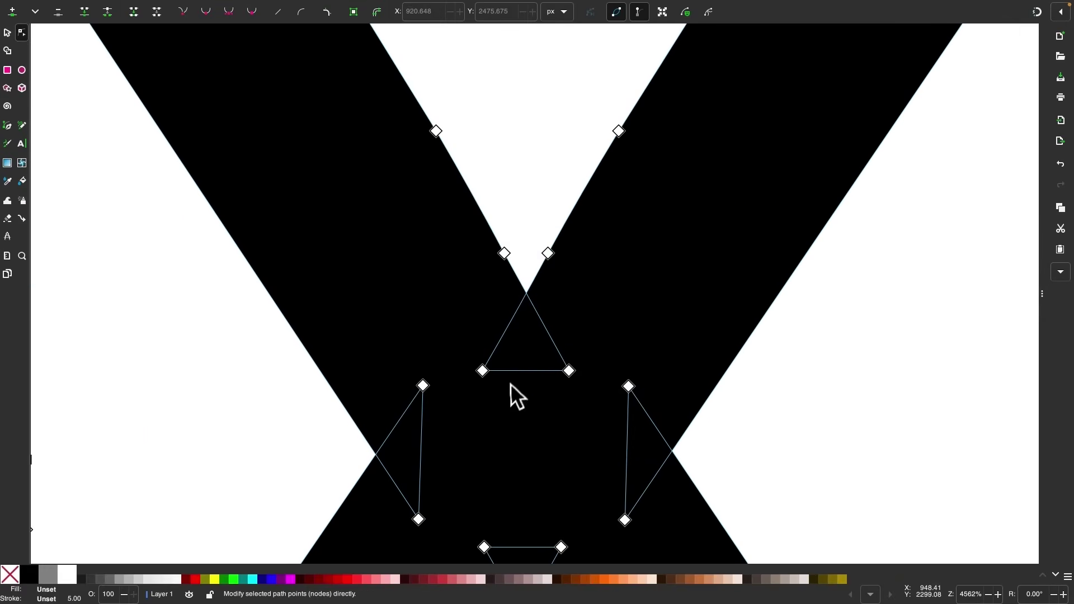
pyautogui.keyDown('ctrl'); pyautogui.scroll(-4, 510, 393); pyautogui.keyUp('ctrl')
# Switch the canvas display mode to Outline.
pyautogui.keyDown('ctrl'); pyautogui.scroll(-2, 511, 392); pyautogui.keyUp('ctrl')
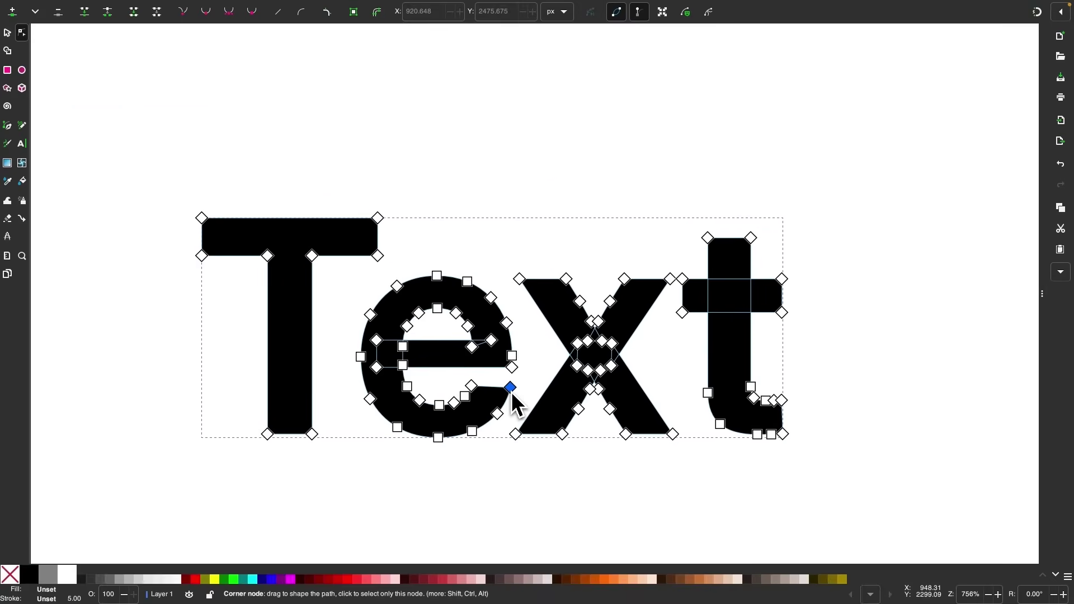
pyautogui.moveTo(168, 15)
pyautogui.click(126, 7)
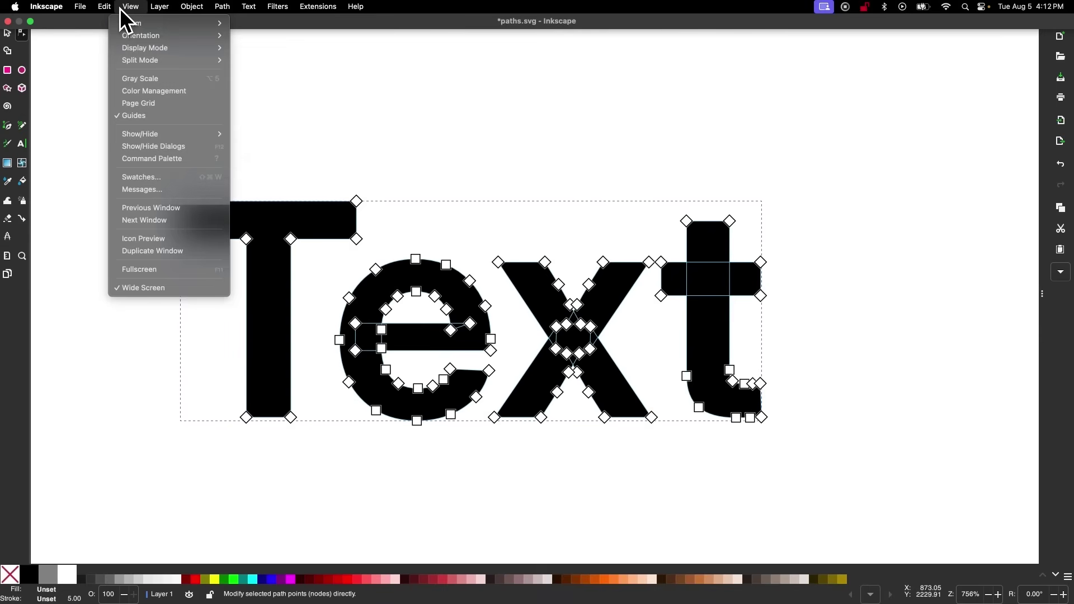
pyautogui.moveTo(169, 50)
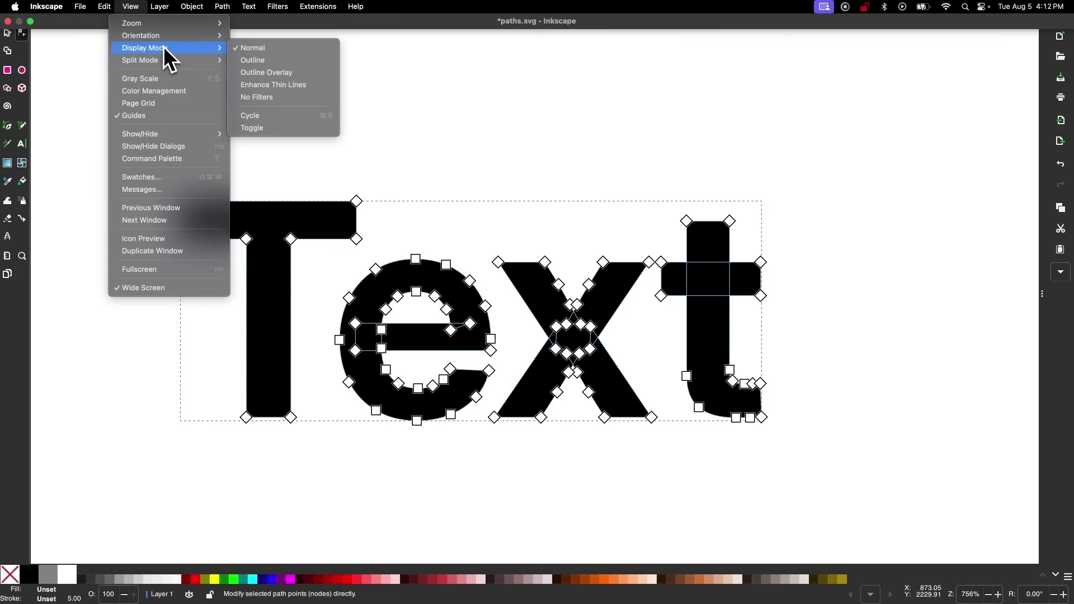
pyautogui.click(246, 60)
# Select the Text path in outline view with the Selector tool.
pyautogui.click(7, 32)
pyautogui.click(598, 196)
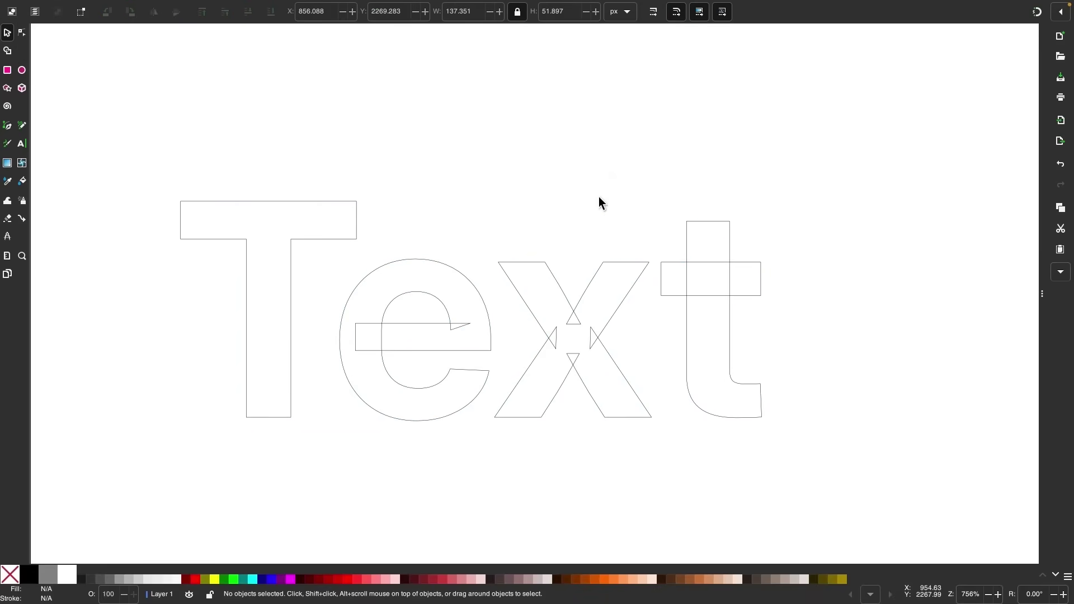
pyautogui.keyDown('ctrl'); pyautogui.scroll(1, 573, 404); pyautogui.keyUp('ctrl')
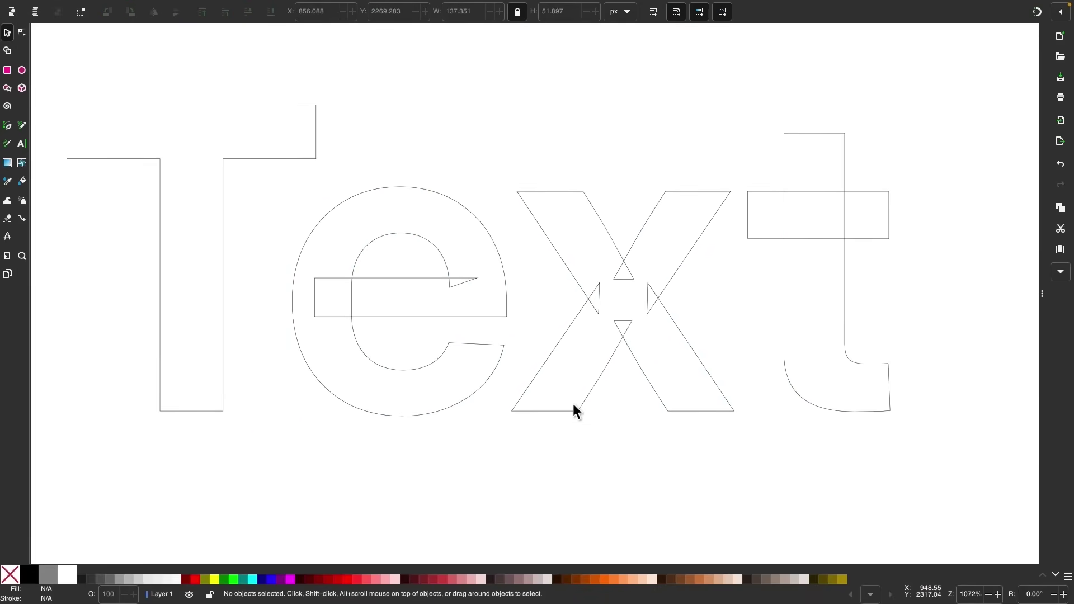
pyautogui.keyDown('ctrl'); pyautogui.scroll(-1, 572, 404); pyautogui.keyUp('ctrl')
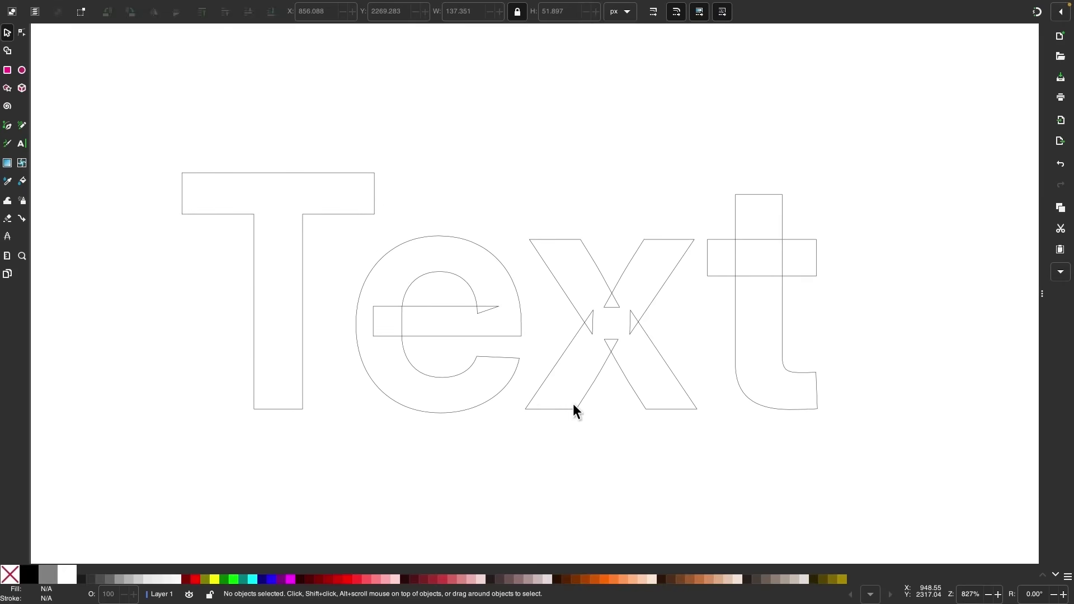
pyautogui.keyDown('ctrl'); pyautogui.scroll(3, 638, 345); pyautogui.keyUp('ctrl')
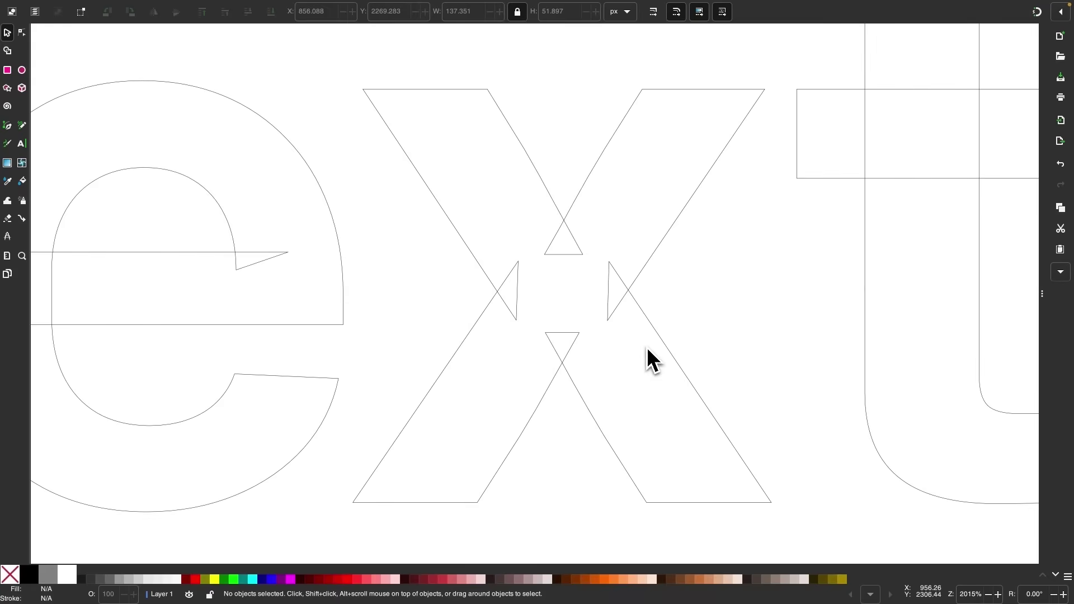
pyautogui.click(577, 248)
pyautogui.keyDown('ctrl'); pyautogui.scroll(-3, 508, 240); pyautogui.keyUp('ctrl')
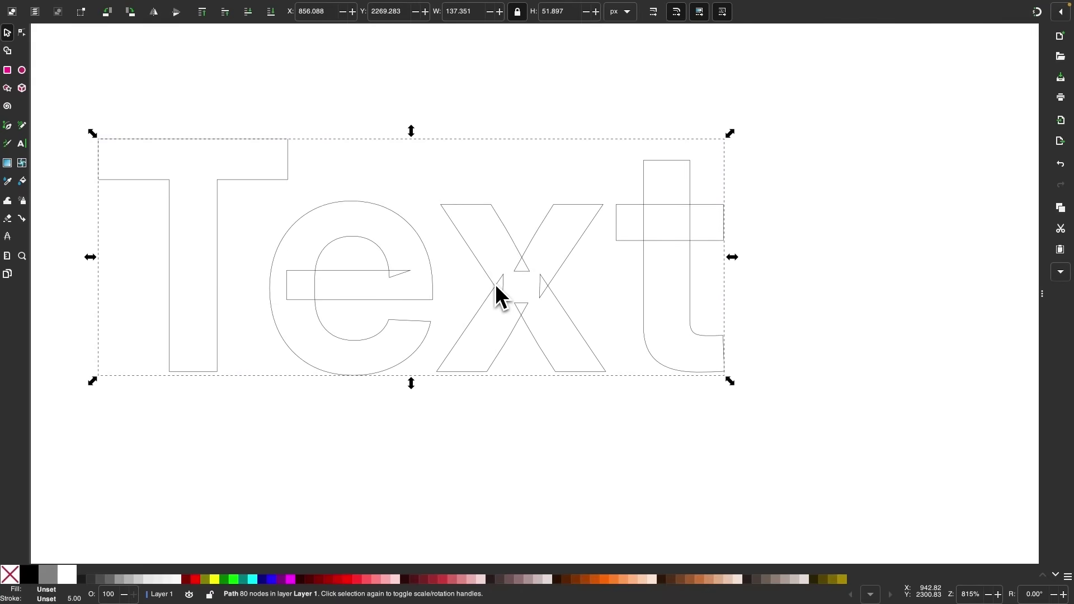
pyautogui.hscroll(-2, 503, 357)
pyautogui.click(513, 430)
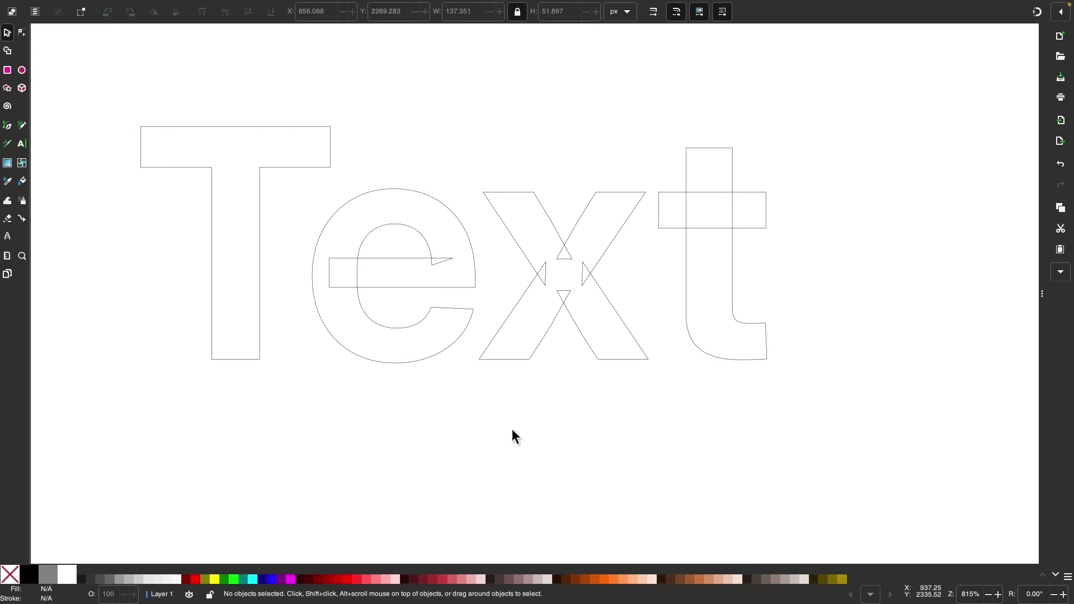
pyautogui.click(568, 292)
# Apply Path > Flatten to the Text path to merge its overlapping parts.
pyautogui.moveTo(181, 7)
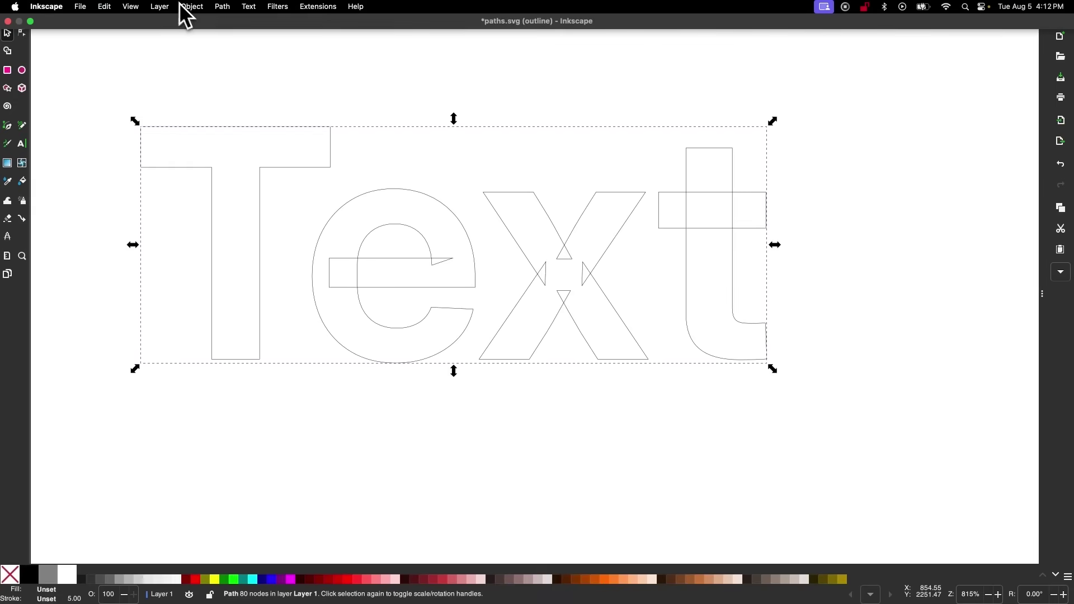
pyautogui.click(223, 8)
pyautogui.click(244, 199)
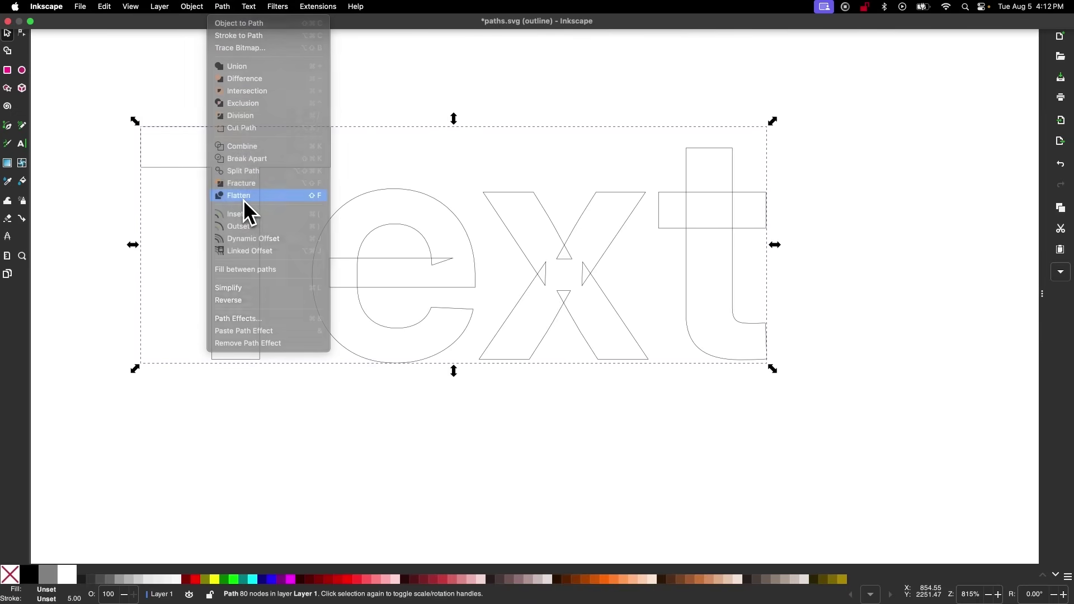
pyautogui.click(22, 33)
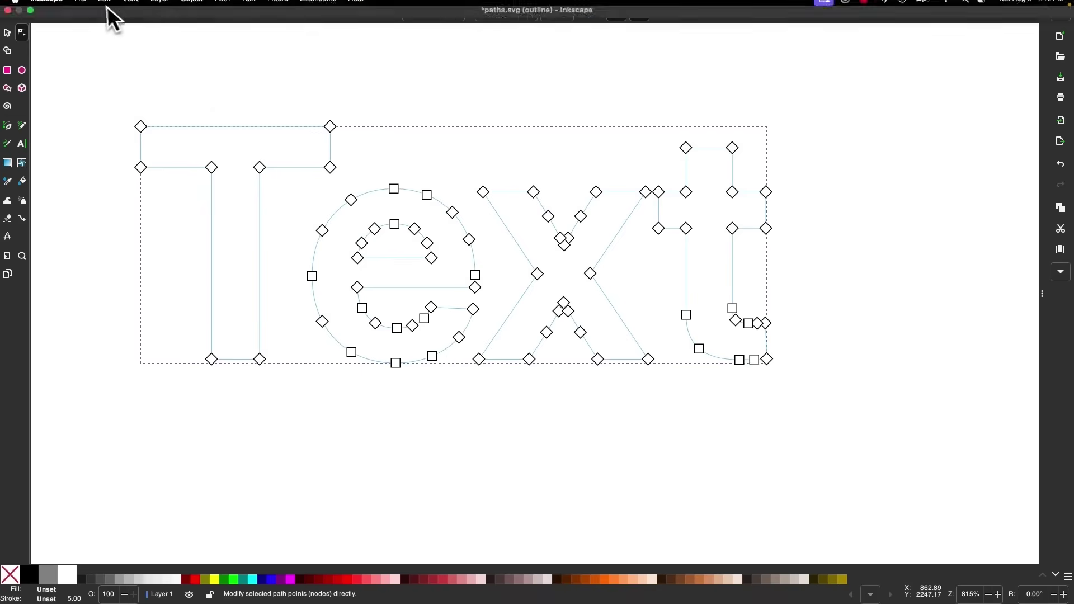
# Switch the display mode back to Normal so the text shows filled.
pyautogui.click(134, 7)
pyautogui.moveTo(161, 49)
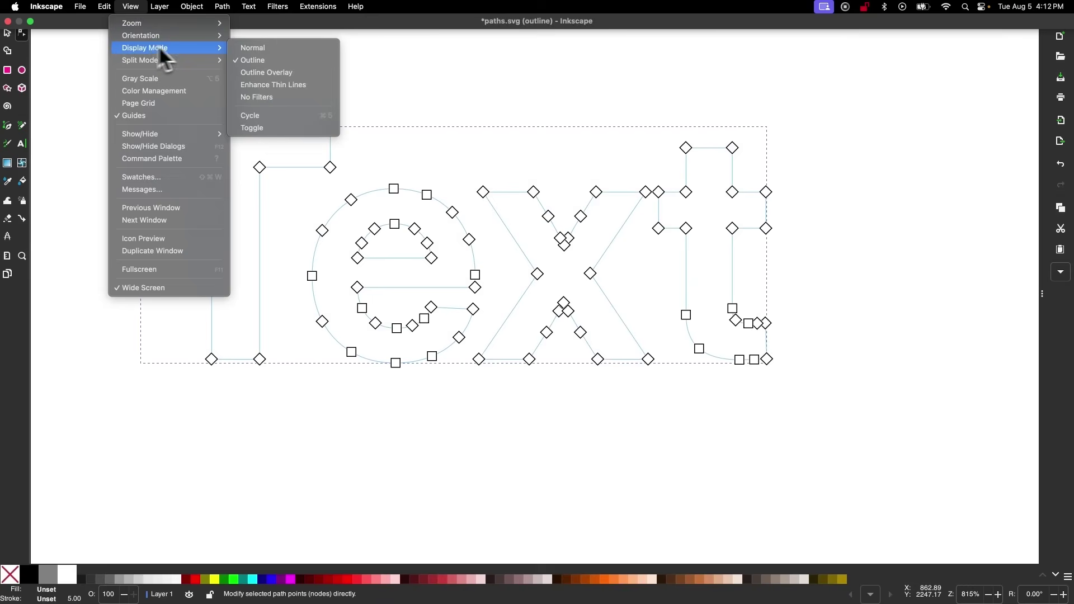
pyautogui.click(242, 49)
# Drag the T's inner corner node to skew its stem and reshape the e's upper-left curve.
pyautogui.scroll(3, 382, 421)
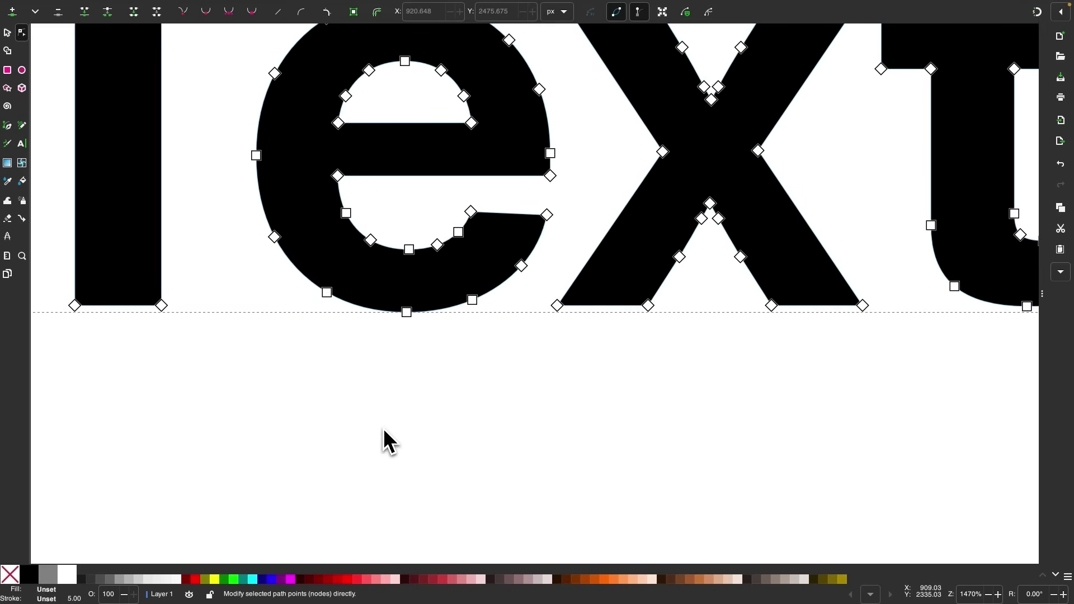
pyautogui.scroll(5, 229, 416)
pyautogui.hscroll(-6, 230, 417)
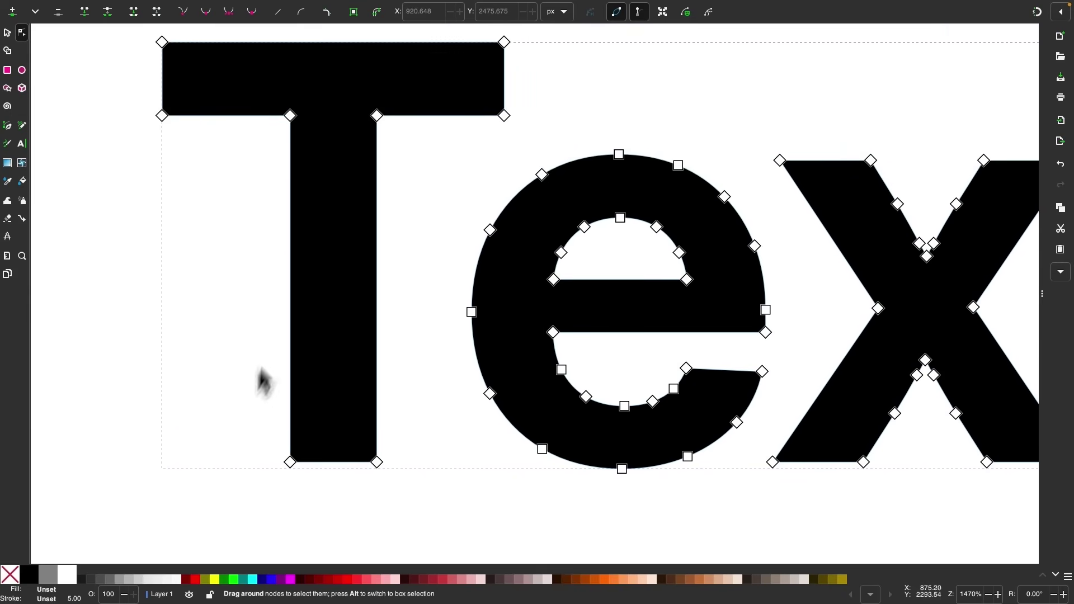
pyautogui.moveTo(289, 115); pyautogui.dragTo(350, 99)
pyautogui.moveTo(498, 233); pyautogui.dragTo(557, 244)
pyautogui.scroll(-2, 527, 235)
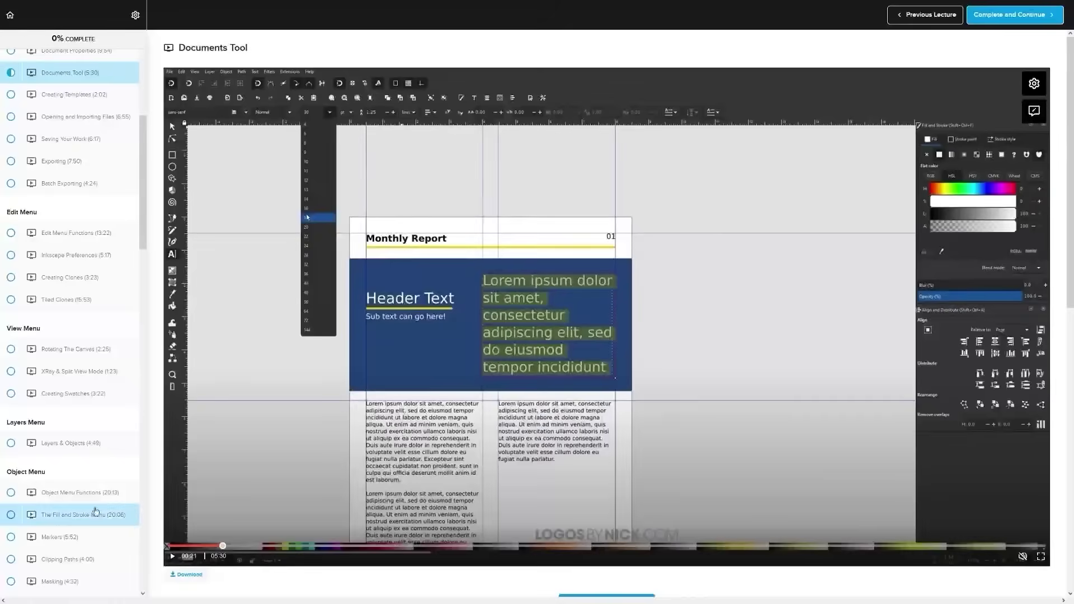
# Open the Documents Tool lecture on the Logos By Nick course page.
pyautogui.click(174, 557)
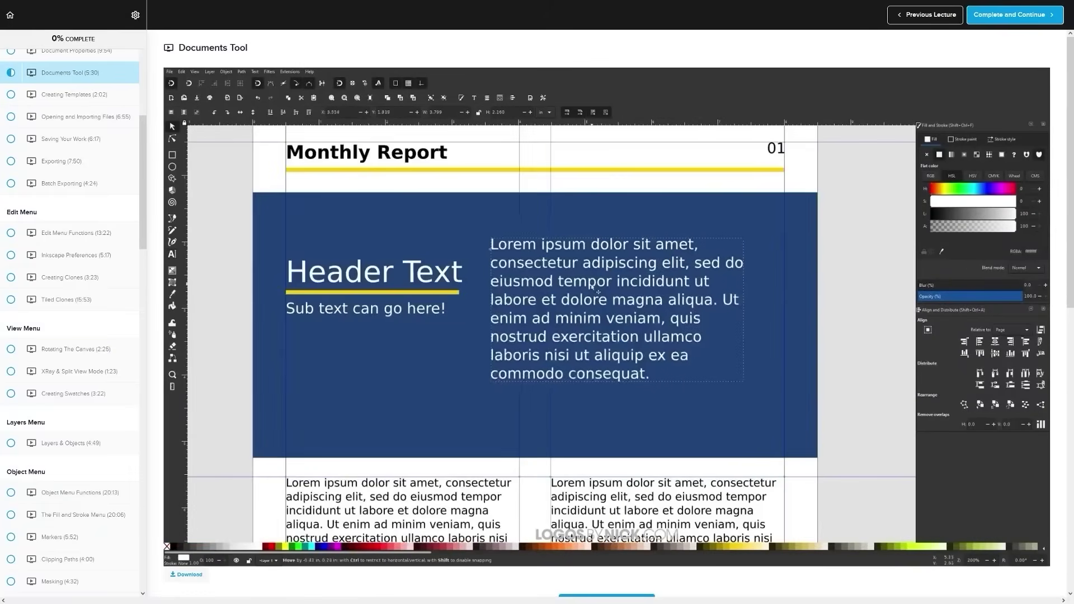